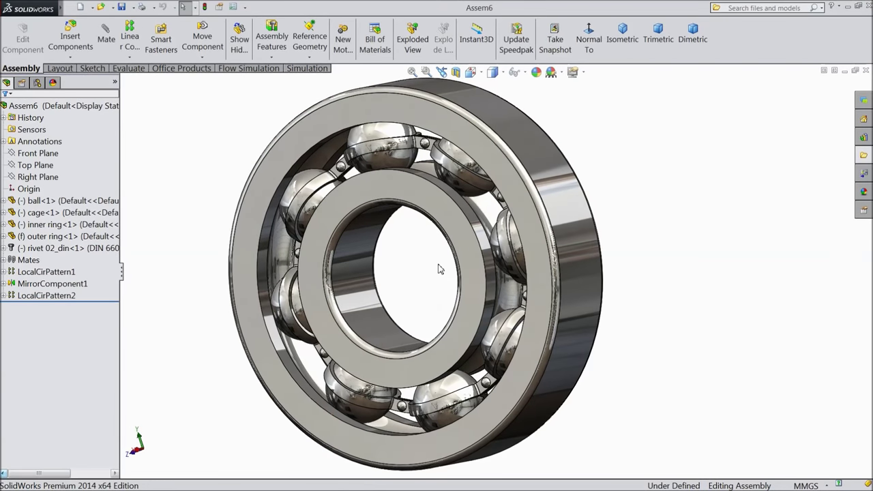
# Orbit and zoom the bearing assembly from edge-on to nearly face-on.
pyautogui.moveTo(440, 269); pyautogui.dragTo(668, 266, button='middle')
pyautogui.scroll(3, 434, 273)
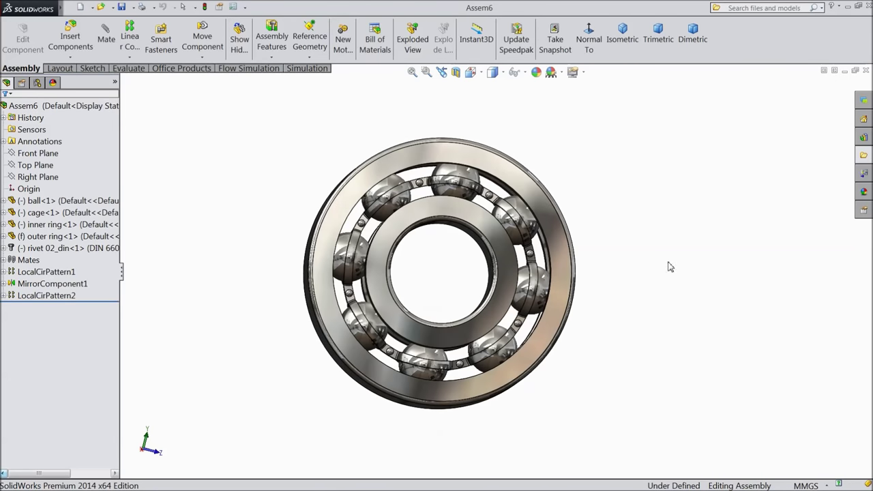
pyautogui.scroll(-2, 479, 282)
pyautogui.moveTo(448, 273); pyautogui.dragTo(415, 306, button='middle')
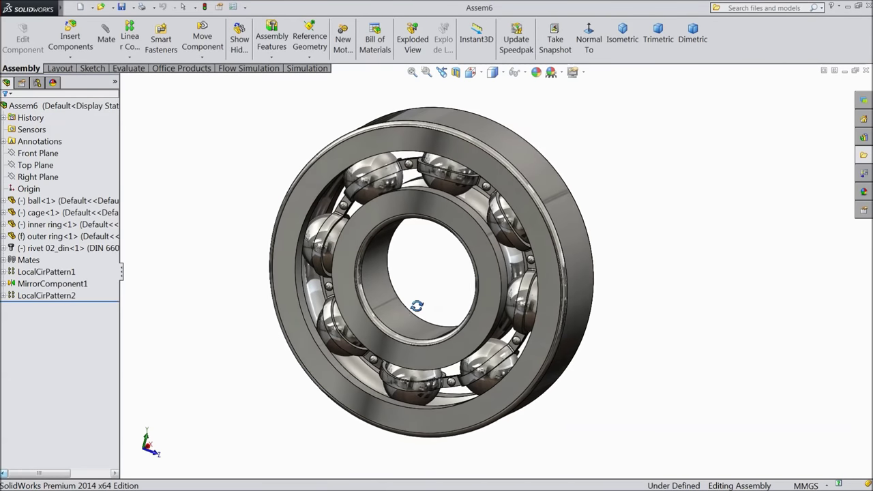
pyautogui.moveTo(414, 273); pyautogui.dragTo(394, 214, button='middle')
# Select a bearing ball, the mirrored cage half cage<2>, and a cage rivet to inspect them.
pyautogui.click(377, 178)
pyautogui.scroll(-3, 379, 181)
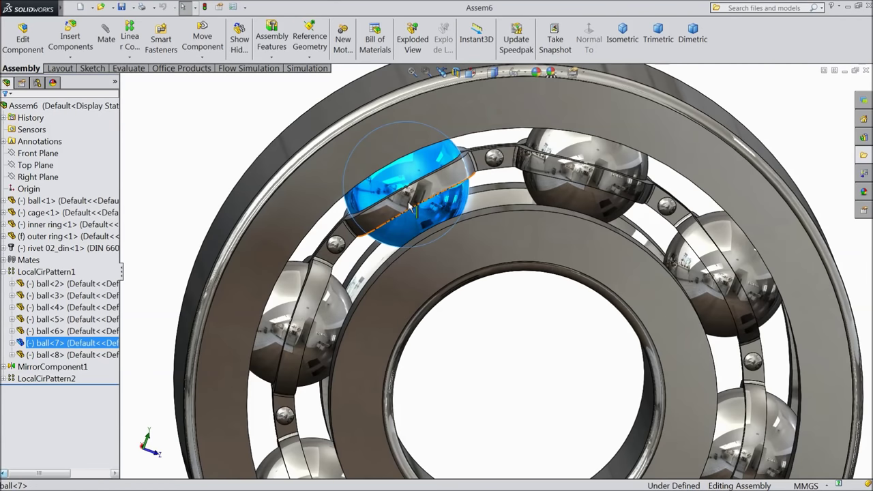
pyautogui.click(431, 198)
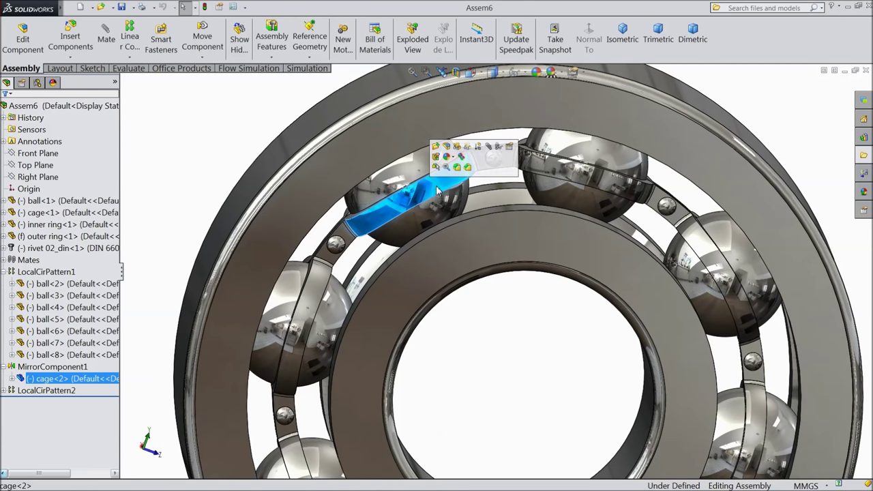
pyautogui.click(335, 245)
# Orbit and zoom the bearing around to a front-facing view.
pyautogui.moveTo(381, 235); pyautogui.dragTo(515, 273, button='middle')
pyautogui.scroll(5, 387, 321)
pyautogui.moveTo(388, 321); pyautogui.dragTo(464, 321, button='middle')
pyautogui.scroll(-3, 388, 318)
pyautogui.scroll(3, 401, 258)
pyautogui.moveTo(401, 258); pyautogui.dragTo(366, 312, button='middle')
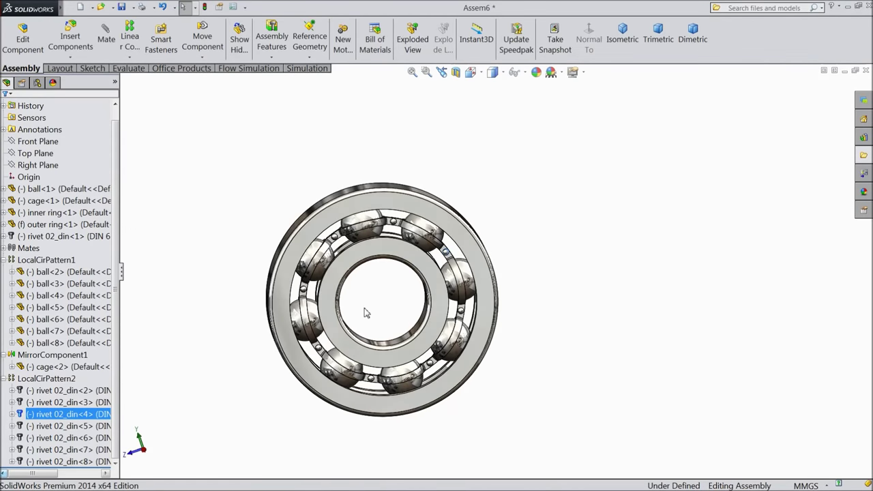
pyautogui.scroll(-3, 365, 312)
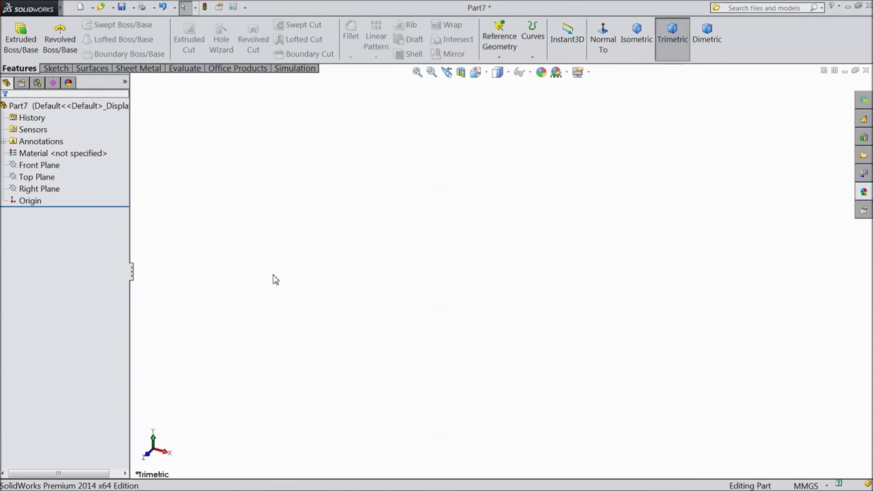
# Start a sketch on the Front Plane and draw a horizontal centerline through the origin.
pyautogui.click(44, 166)
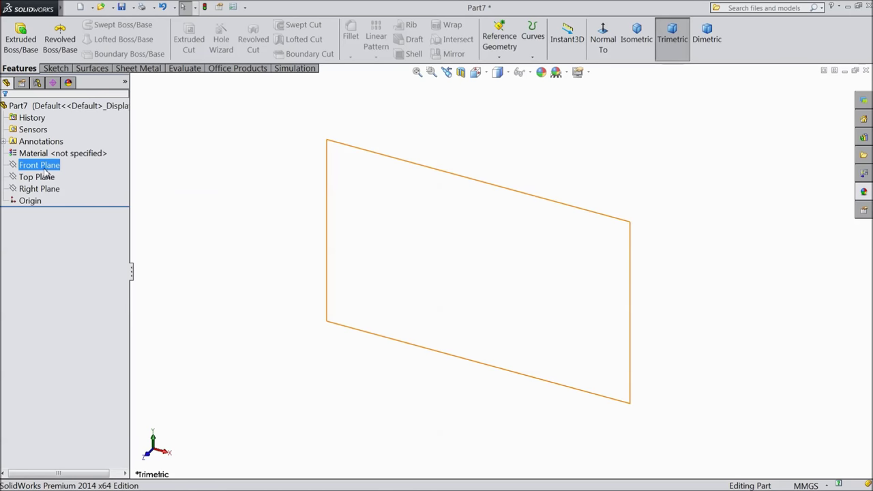
pyautogui.click(52, 156)
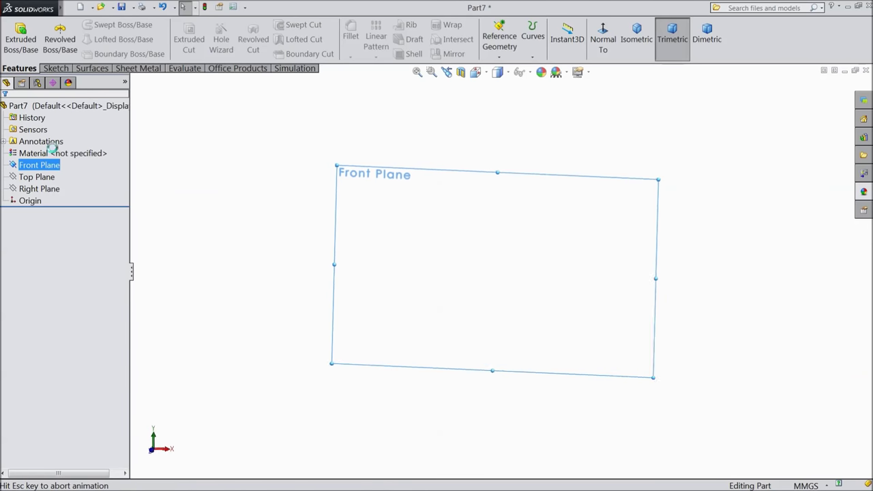
pyautogui.click(53, 69)
pyautogui.click(89, 25)
pyautogui.click(92, 52)
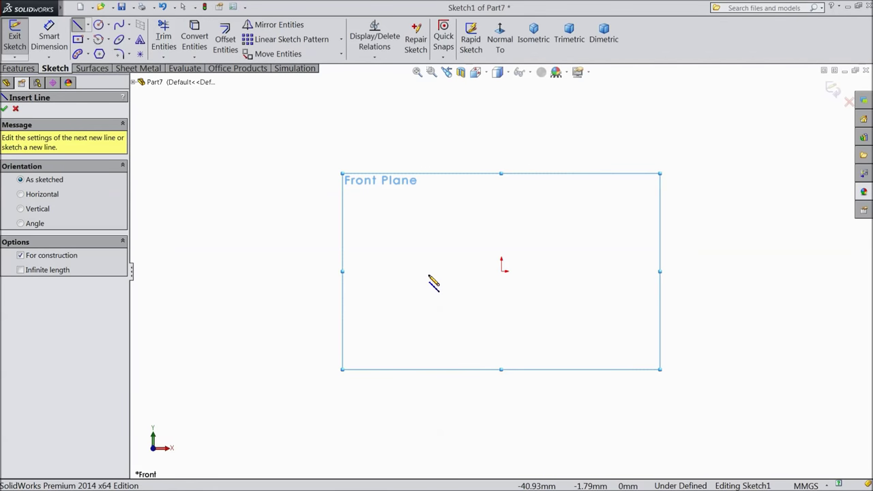
pyautogui.click(427, 271)
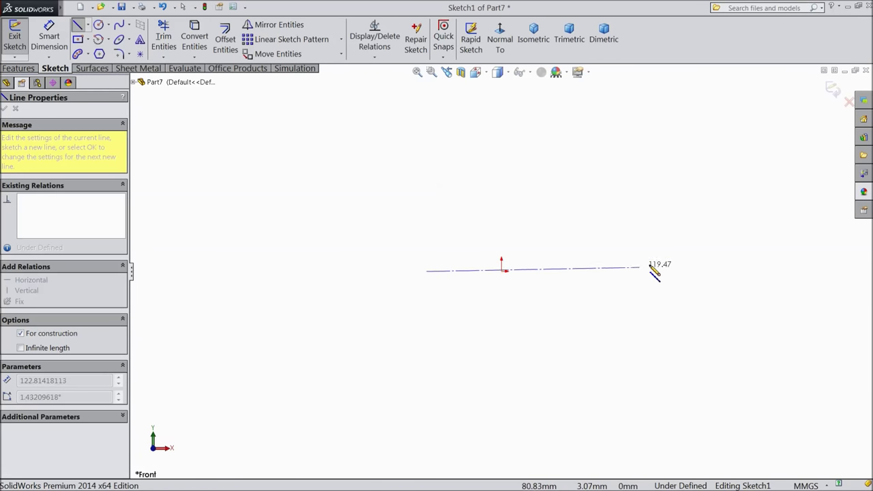
pyautogui.click(695, 271)
pyautogui.rightClick(706, 273)
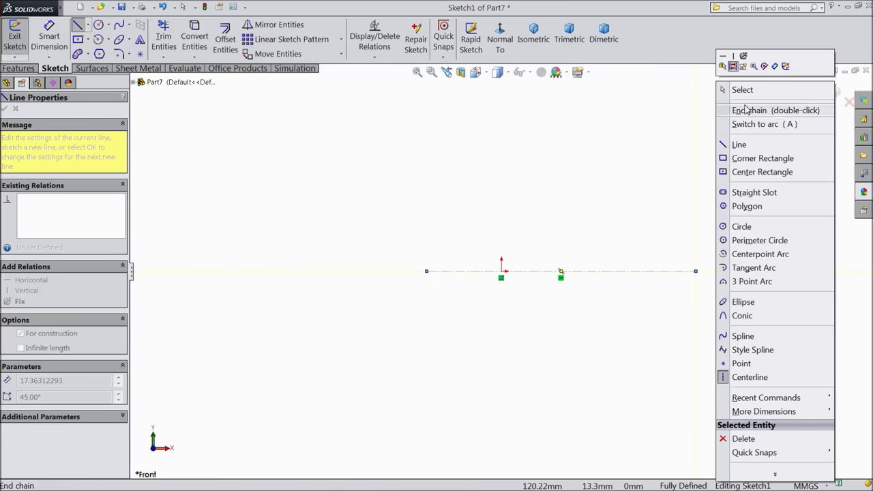
pyautogui.click(742, 90)
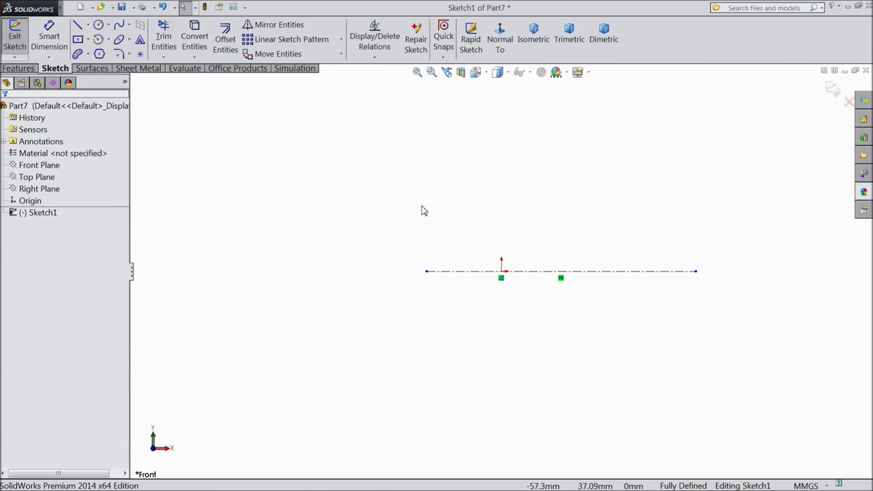
# Draw a center rectangle above the centerline.
pyautogui.click(78, 40)
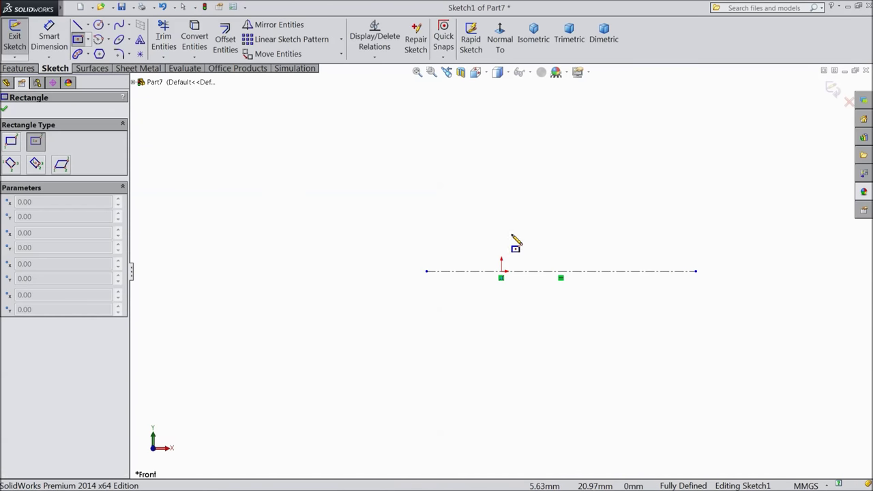
pyautogui.click(501, 186)
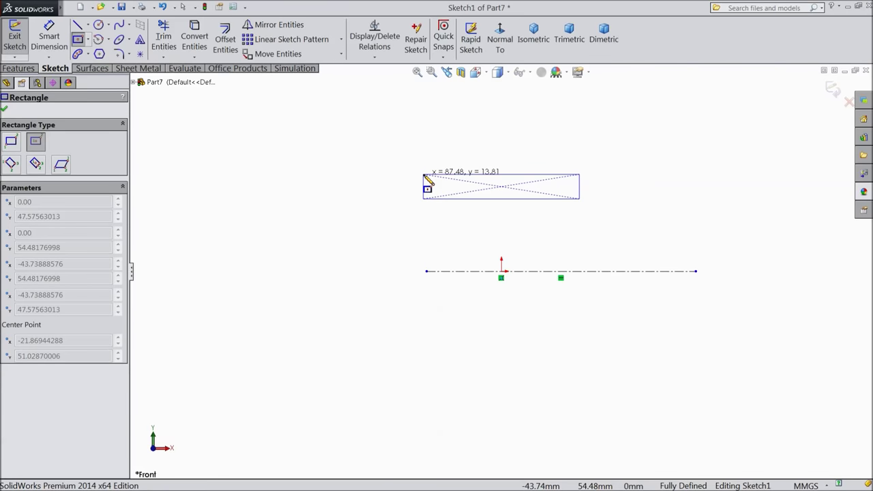
pyautogui.click(423, 175)
pyautogui.scroll(4, 523, 185)
pyautogui.scroll(1, 530, 296)
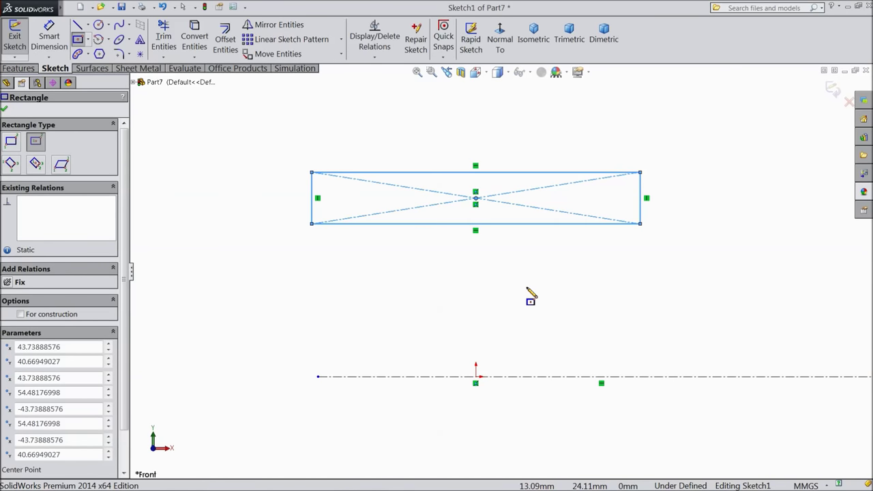
pyautogui.press('Escape')
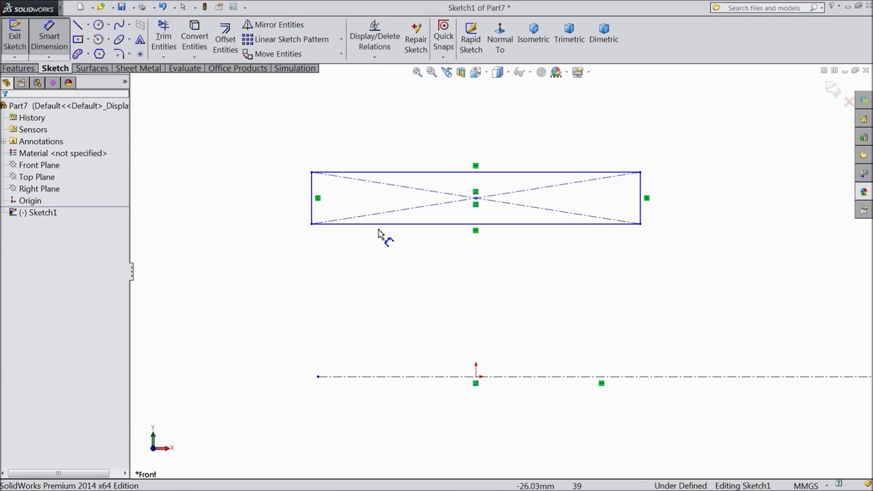
# Dimension the rectangle 31 wide and its bottom edge 53 from the centerline.
pyautogui.click(421, 172)
pyautogui.click(461, 133)
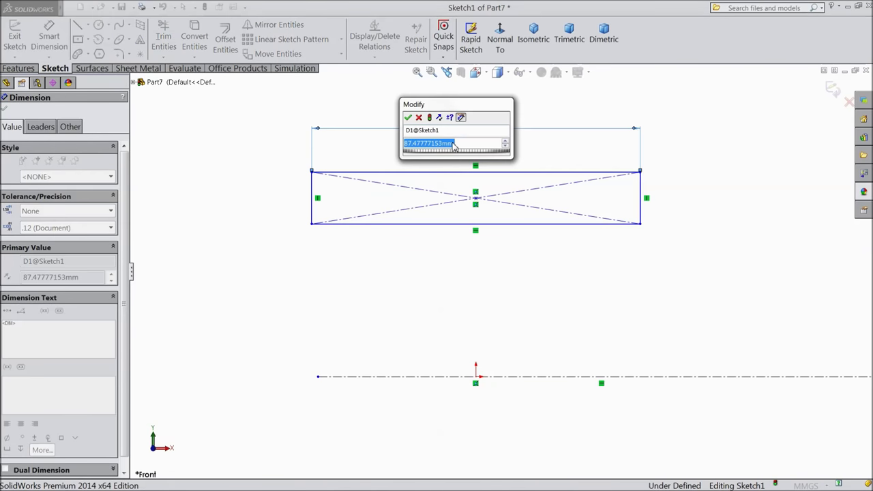
pyautogui.write('31')
pyautogui.click(408, 118)
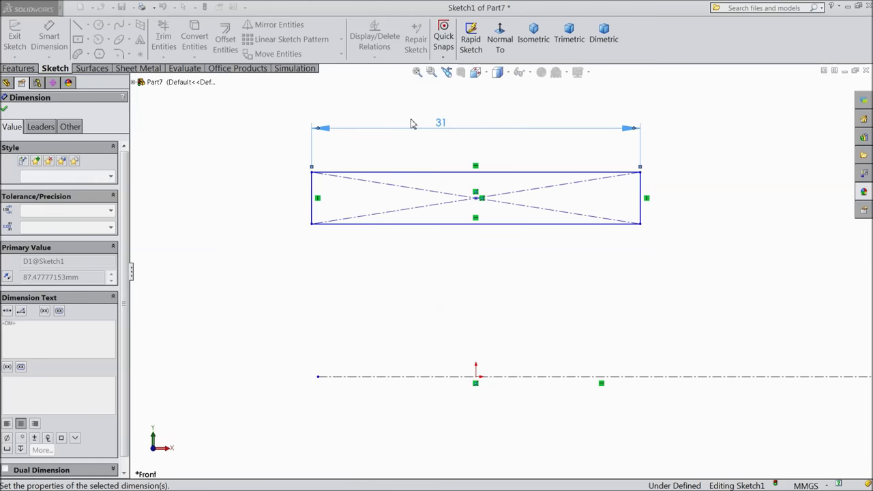
pyautogui.click(371, 224)
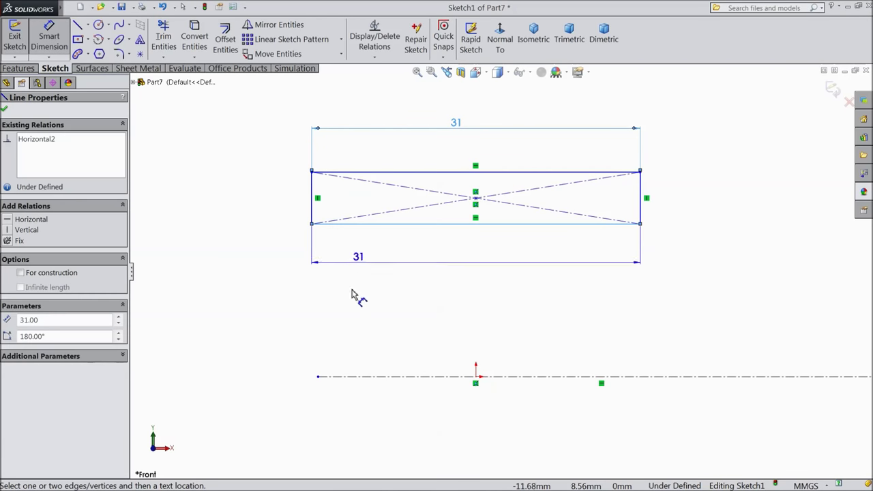
pyautogui.click(333, 376)
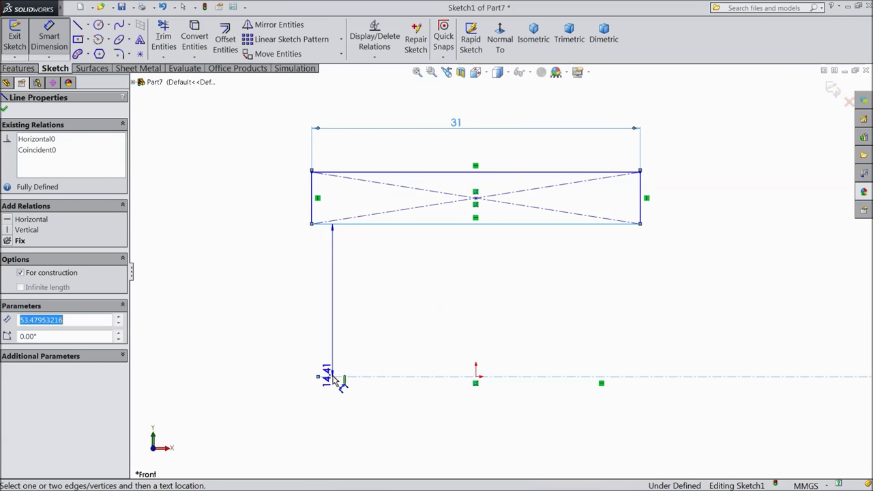
pyautogui.click(264, 308)
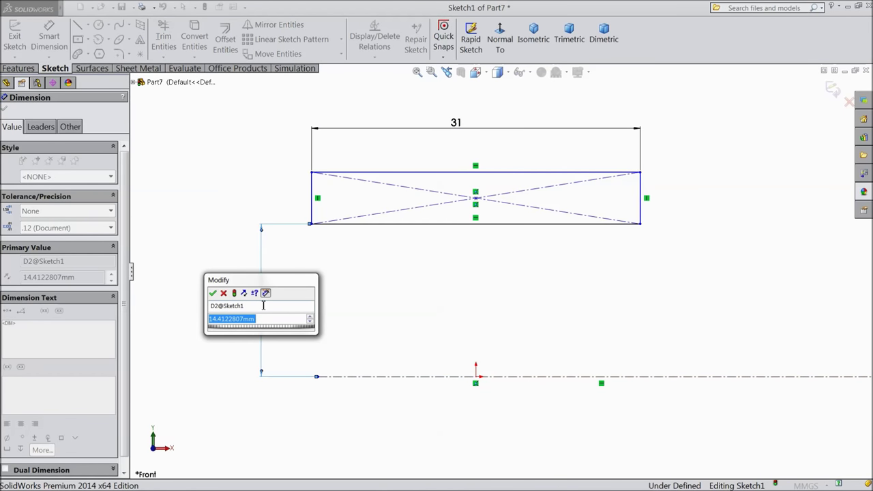
pyautogui.write('53')
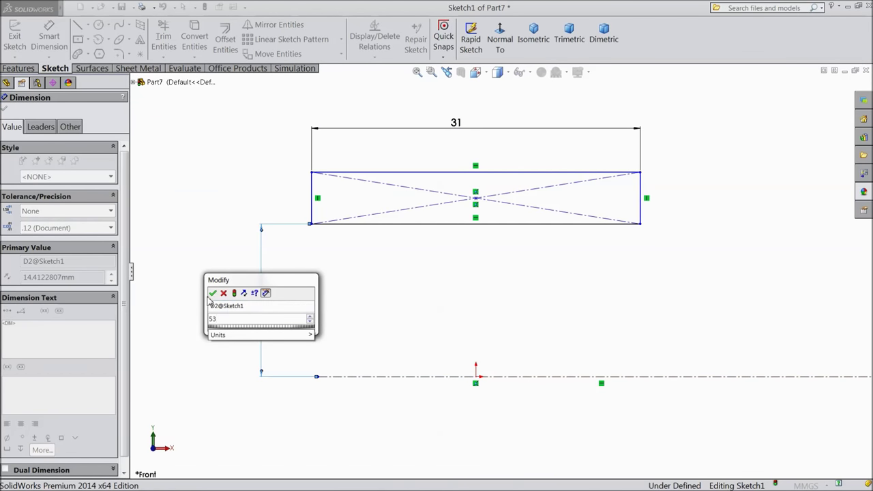
pyautogui.click(212, 292)
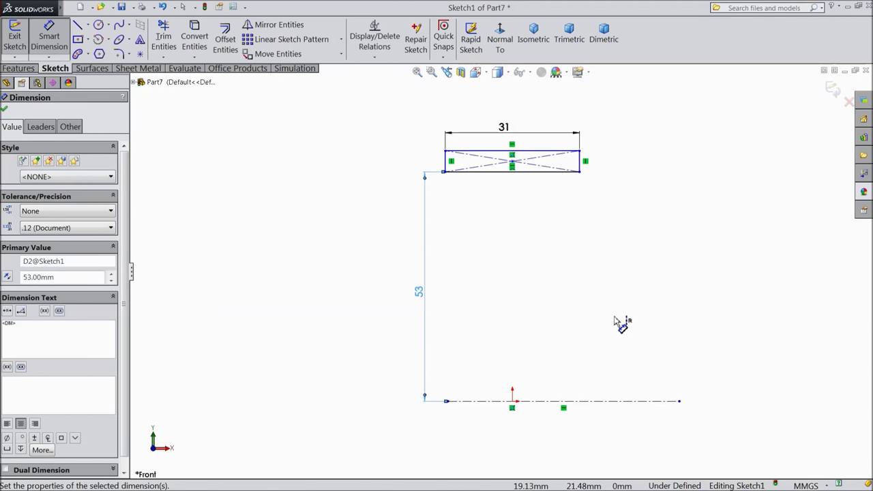
# Dimension the rectangle's top edge 65 from the centerline.
pyautogui.click(431, 120)
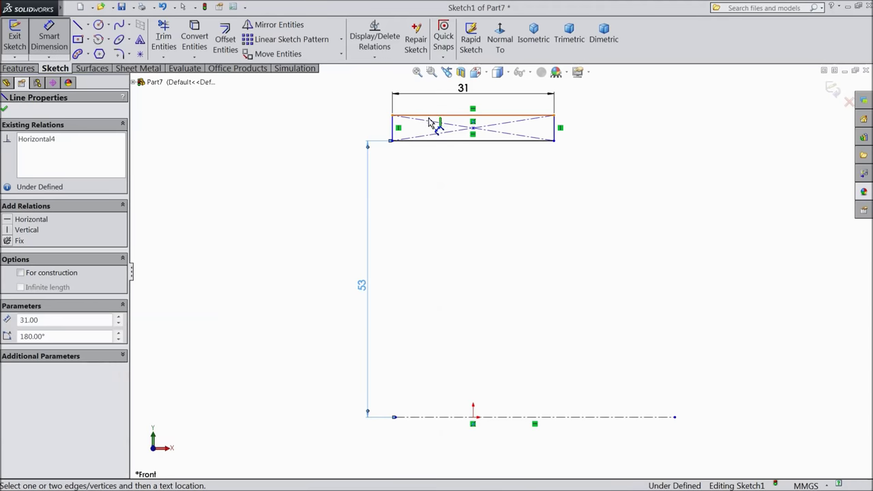
pyautogui.click(294, 290)
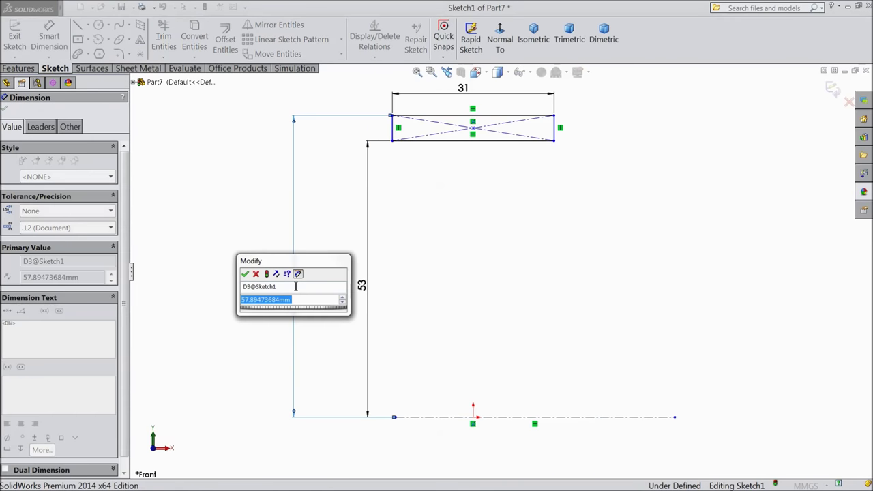
pyautogui.write('65')
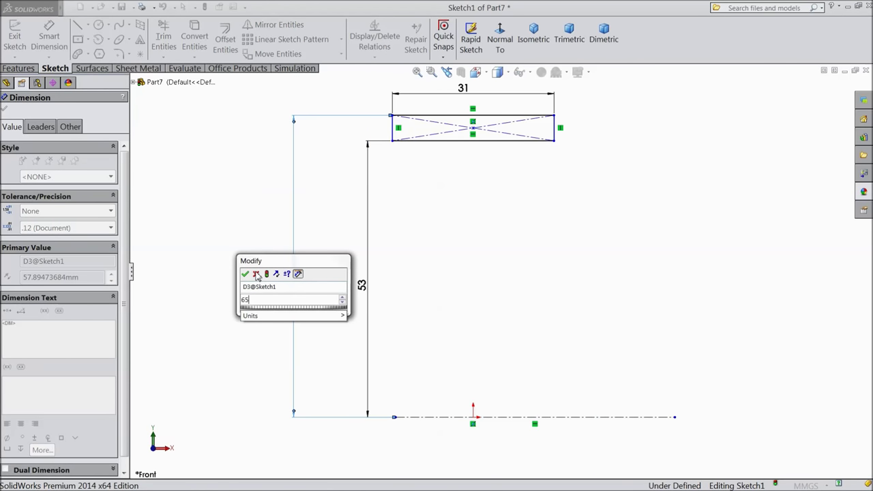
pyautogui.click(245, 274)
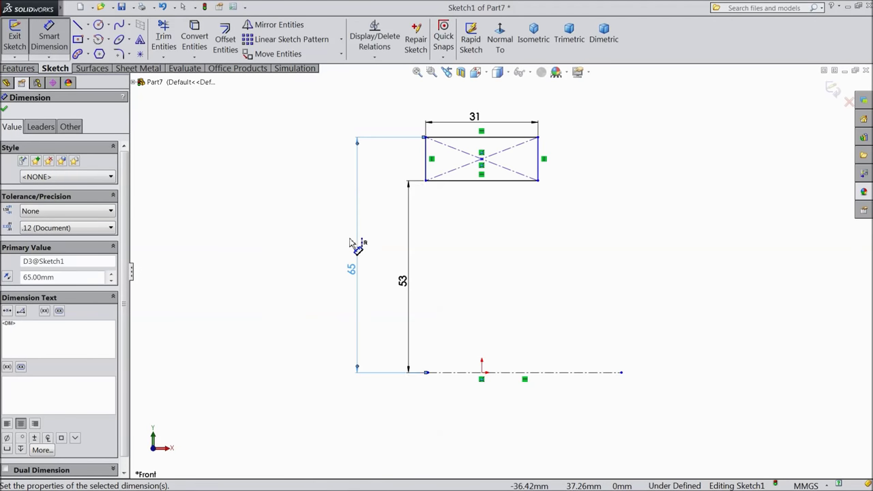
pyautogui.click(5, 109)
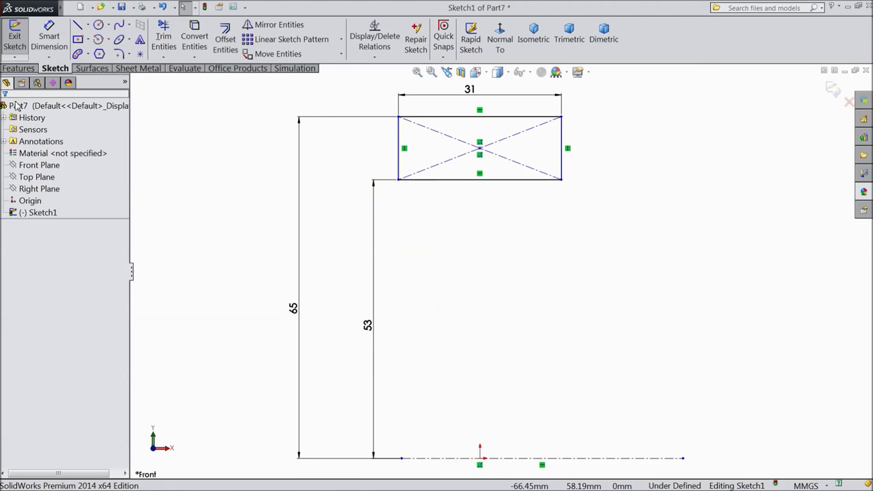
pyautogui.click(88, 26)
# Draw a vertical centerline from the rectangle's bottom midpoint down to the origin.
pyautogui.click(90, 54)
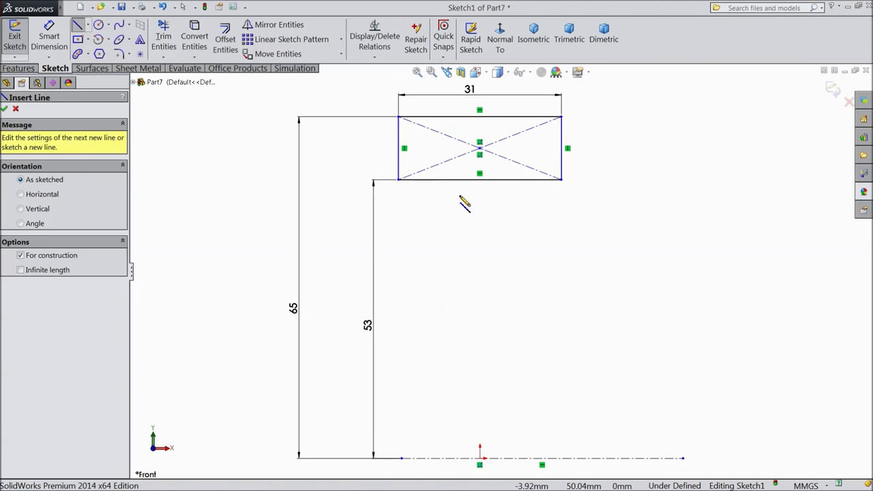
pyautogui.click(479, 179)
pyautogui.scroll(2, 491, 293)
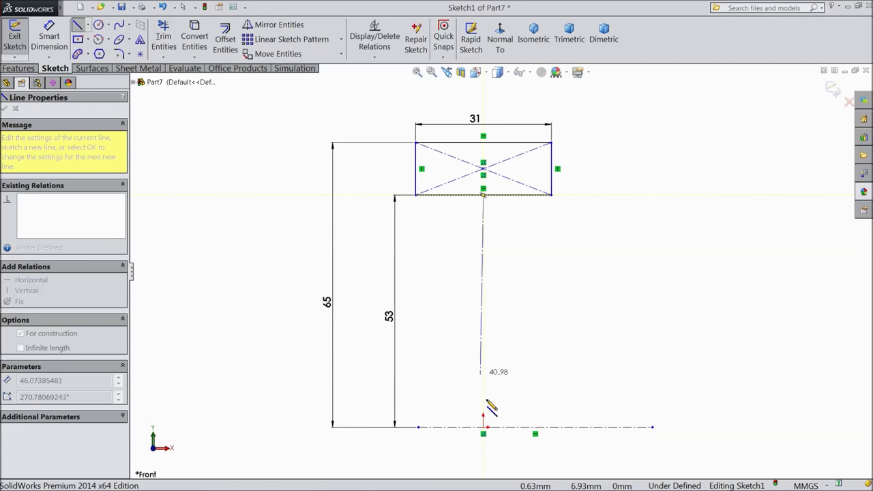
pyautogui.click(483, 427)
pyautogui.rightClick(530, 349)
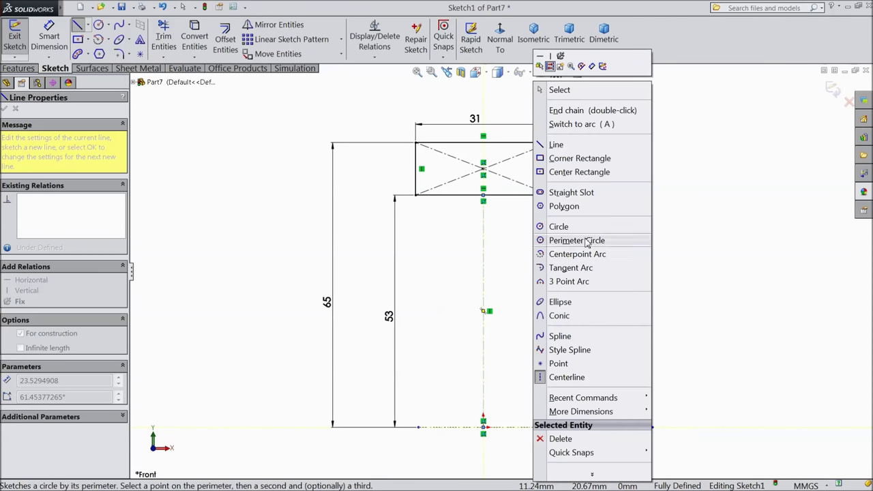
pyautogui.click(581, 94)
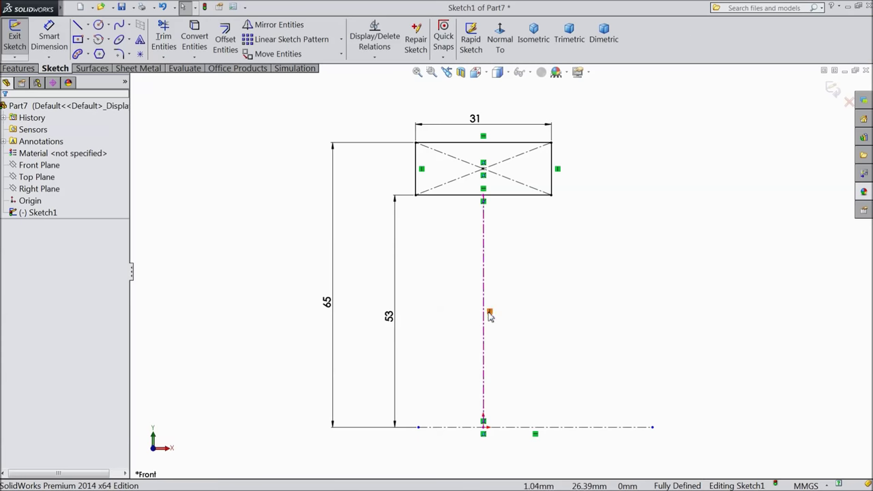
# Draw a centerpoint arc centred on the centerline, ending on the rectangle's bottom edge.
pyautogui.click(108, 41)
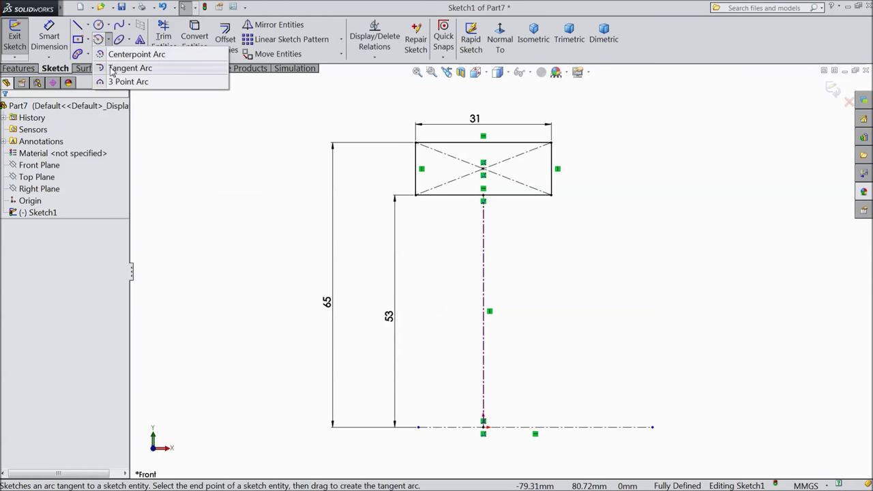
pyautogui.click(118, 57)
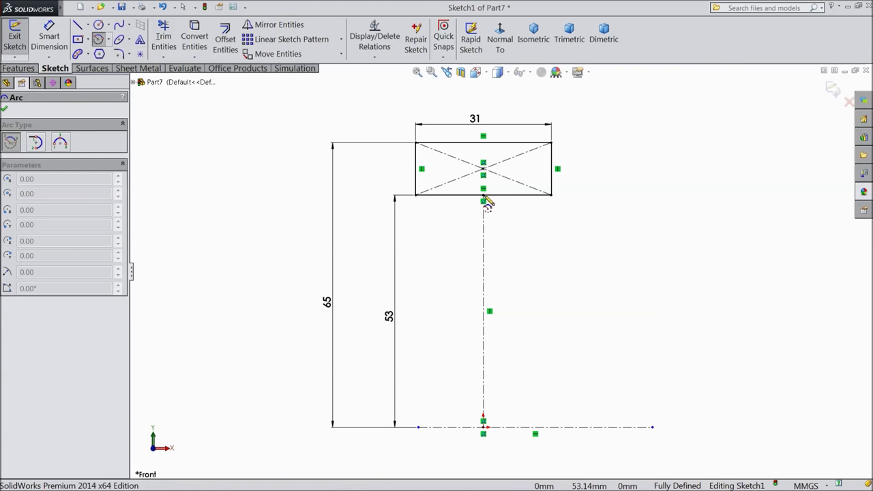
pyautogui.click(484, 247)
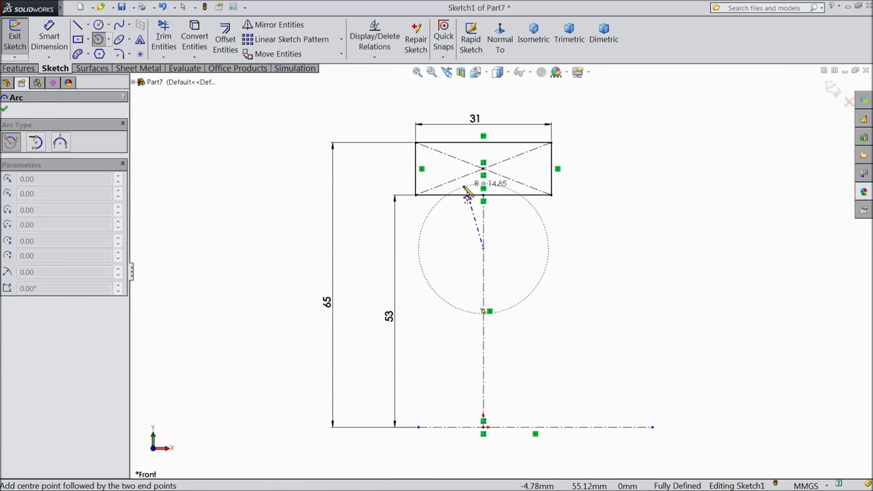
pyautogui.click(438, 195)
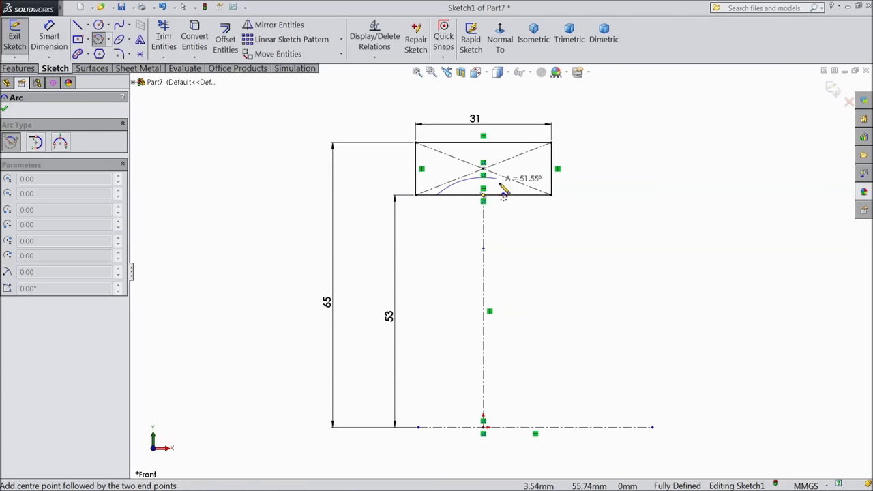
pyautogui.click(531, 195)
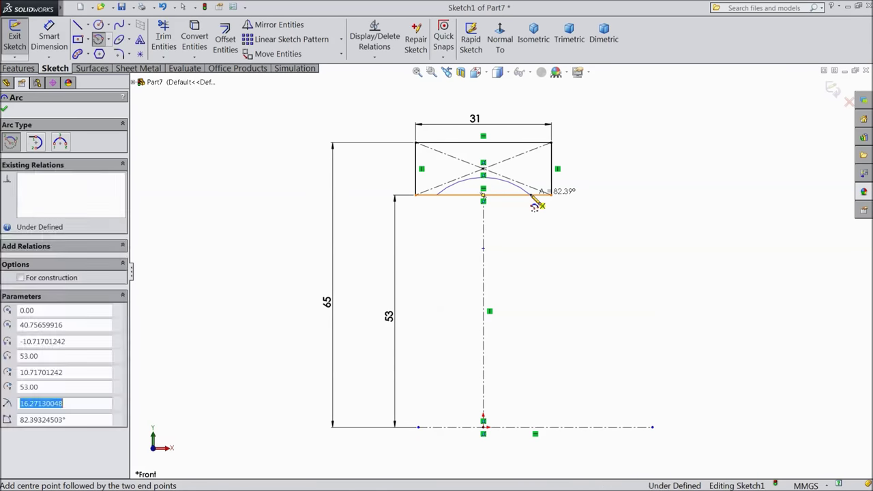
pyautogui.rightClick(609, 185)
pyautogui.click(629, 115)
pyautogui.scroll(-5, 556, 200)
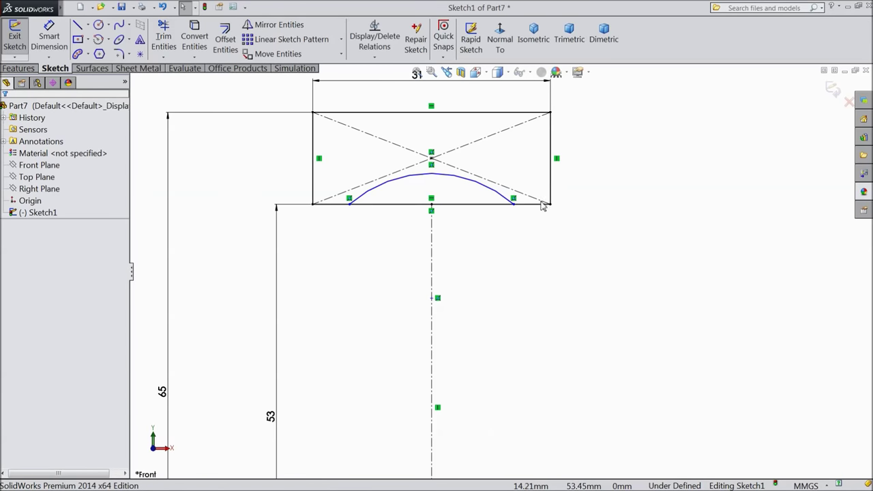
# Dimension the arc centre 8 mm below the bottom edge and the arc radius 12 mm.
pyautogui.click(50, 41)
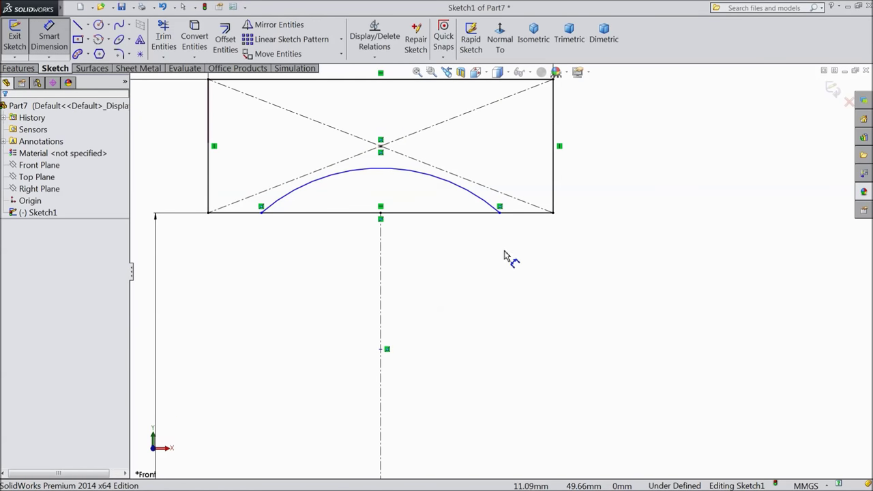
pyautogui.click(382, 350)
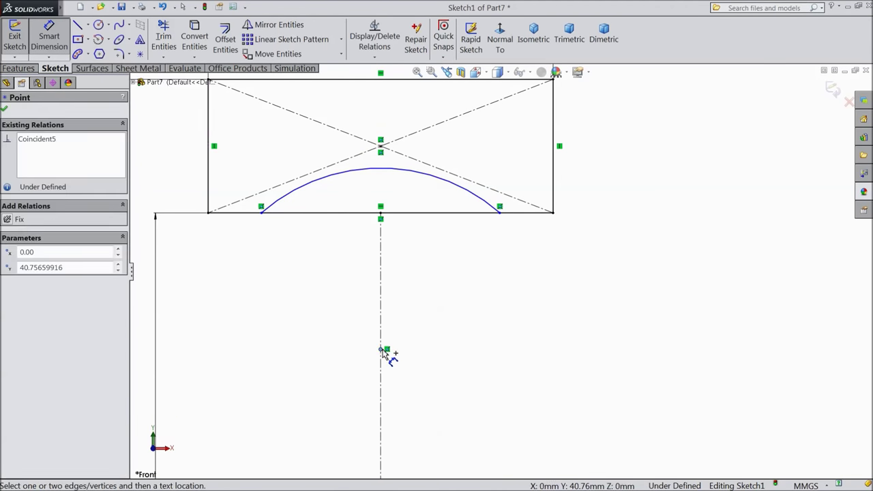
pyautogui.click(488, 213)
pyautogui.click(606, 276)
pyautogui.write('8')
pyautogui.press('Return')
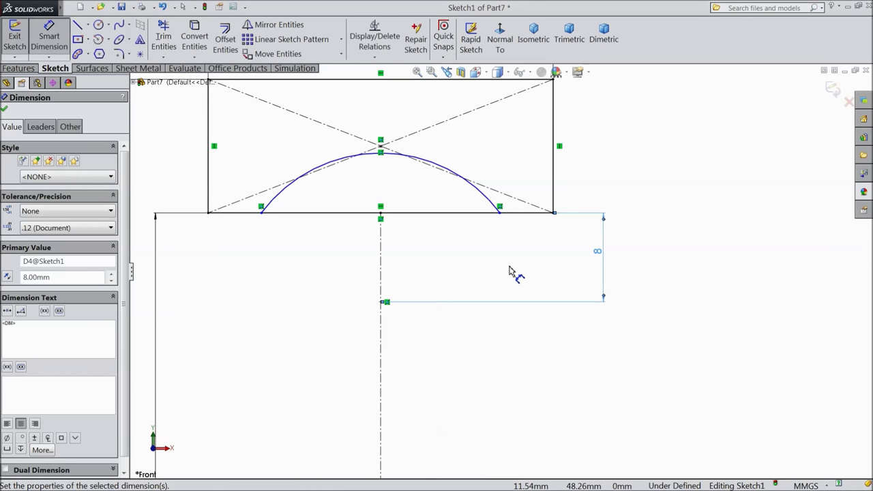
pyautogui.scroll(3, 509, 272)
pyautogui.click(491, 218)
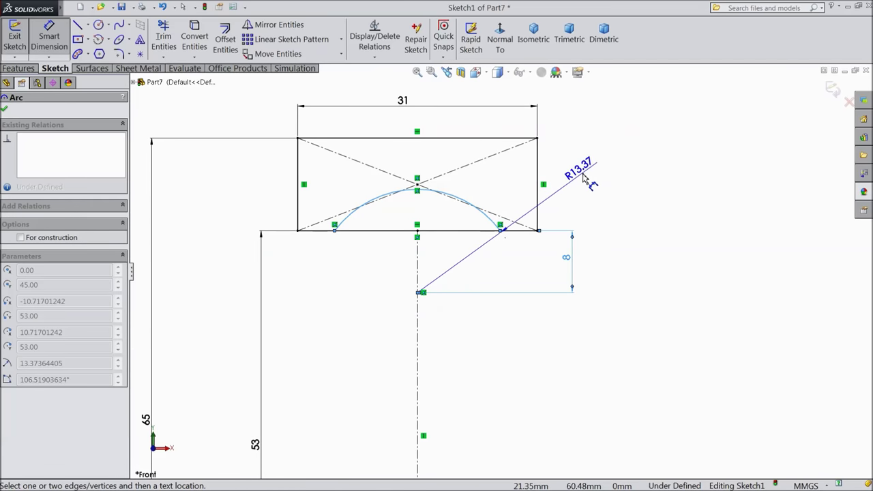
pyautogui.click(584, 179)
pyautogui.write('12')
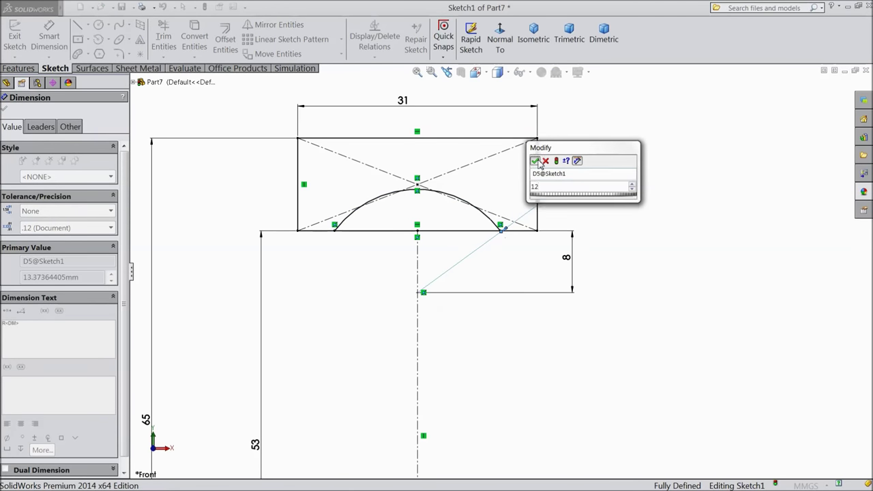
pyautogui.click(535, 161)
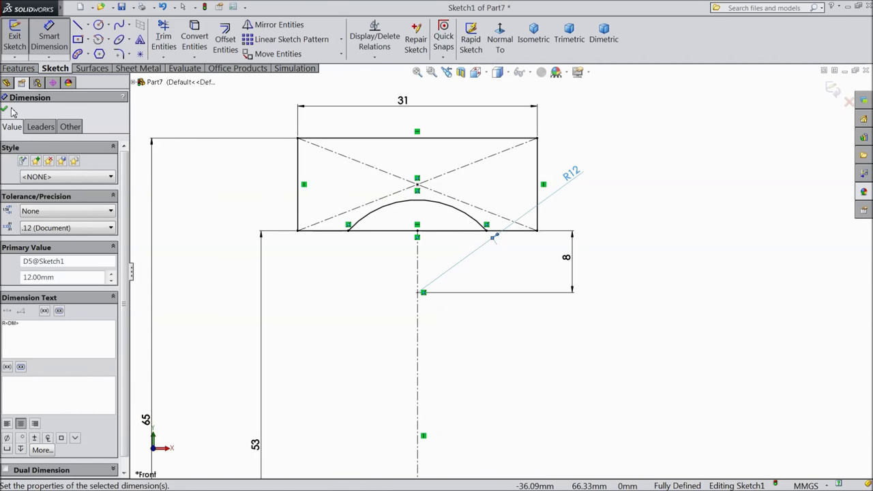
pyautogui.click(6, 110)
pyautogui.click(164, 41)
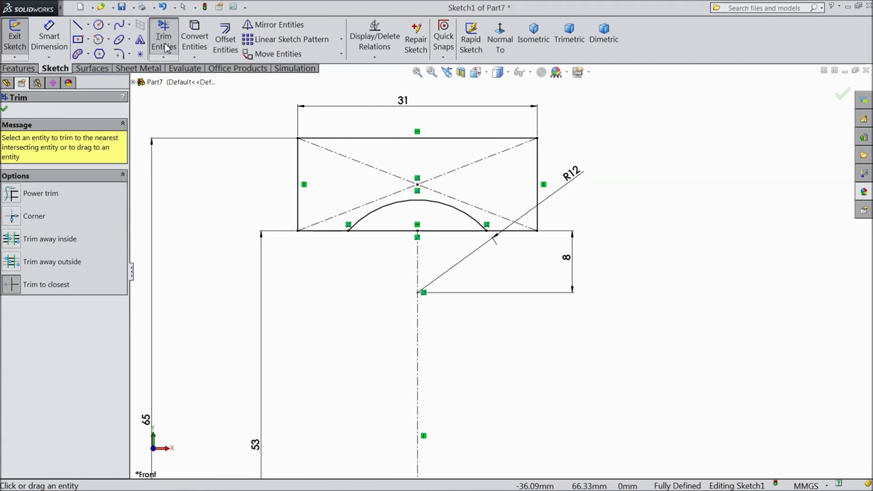
# Trim away the bottom edge beneath the arc, accepting the midpoint relation deletion.
pyautogui.click(431, 230)
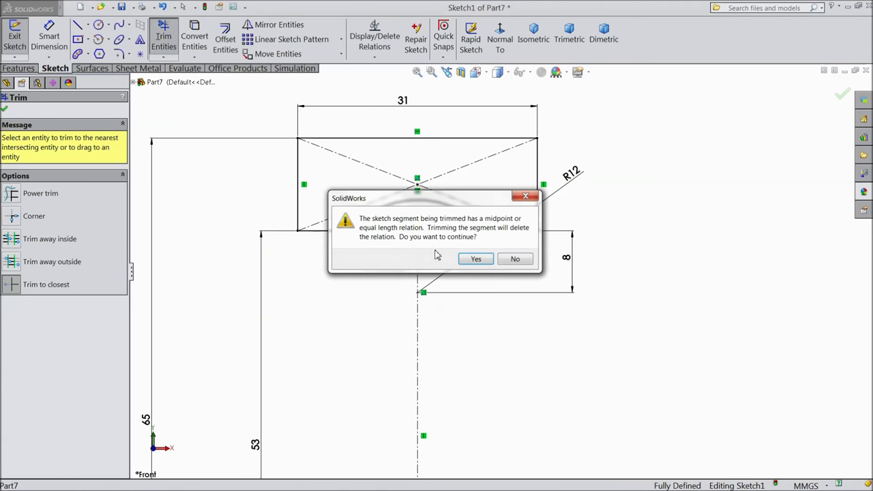
pyautogui.click(474, 259)
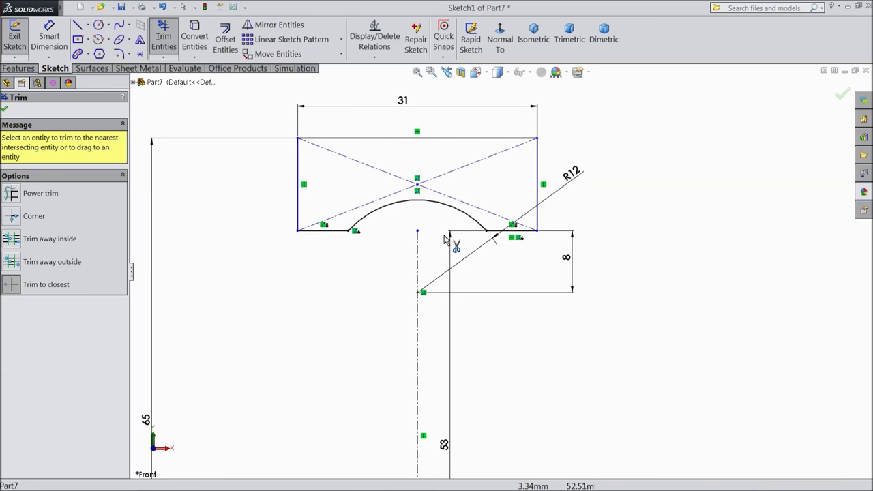
pyautogui.click(4, 110)
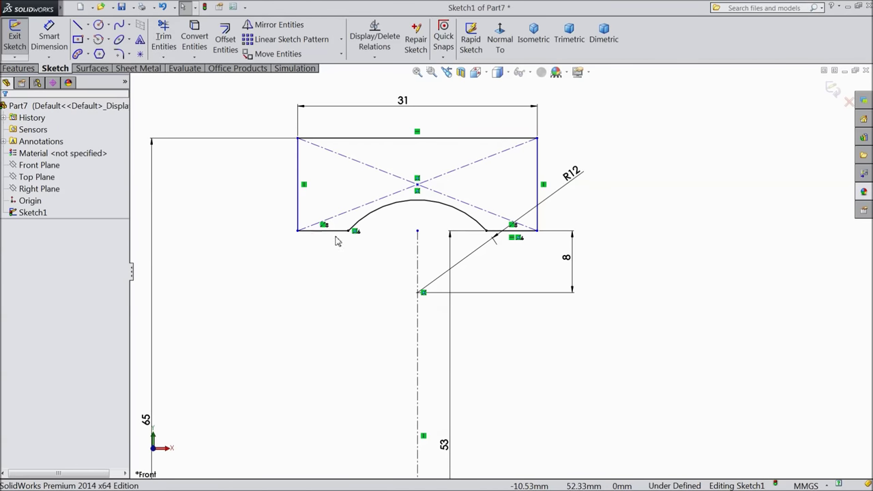
# Add an Equal relation to the two bottom segments and fit the sketch in view.
pyautogui.click(337, 231)
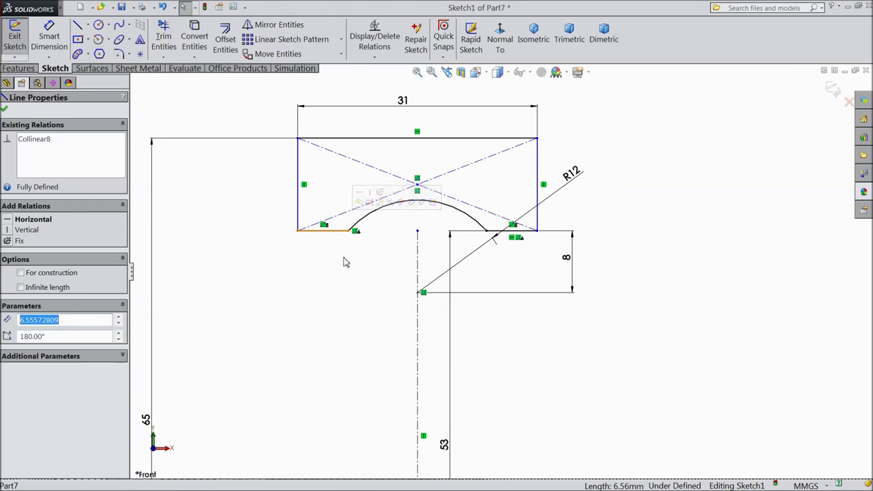
pyautogui.keyDown('ctrl'); pyautogui.click(526, 231); pyautogui.keyUp('ctrl')
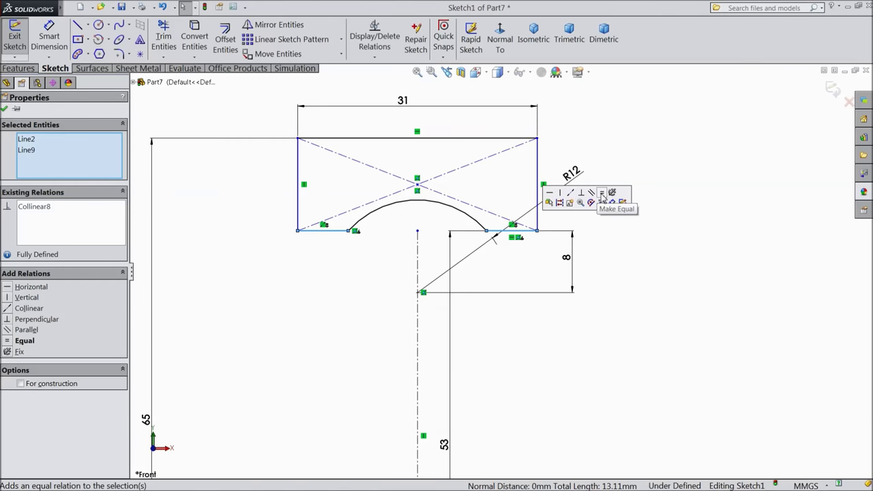
pyautogui.click(601, 194)
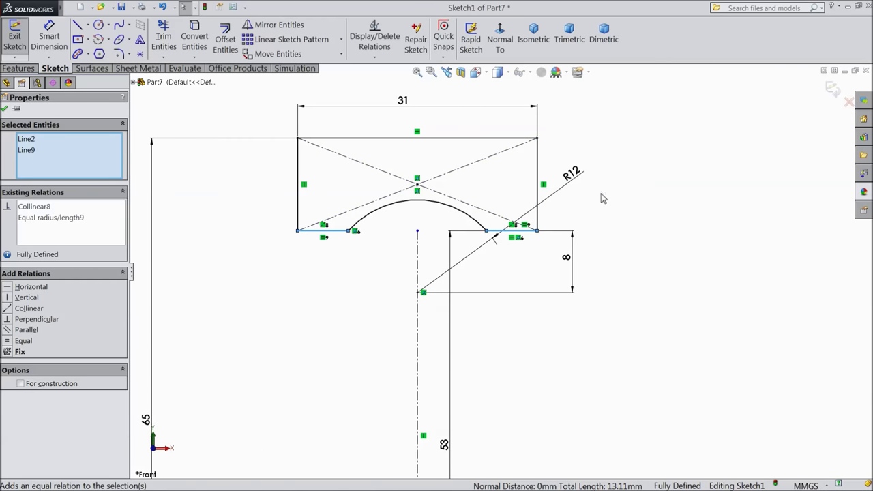
pyautogui.click(5, 110)
pyautogui.press('f')
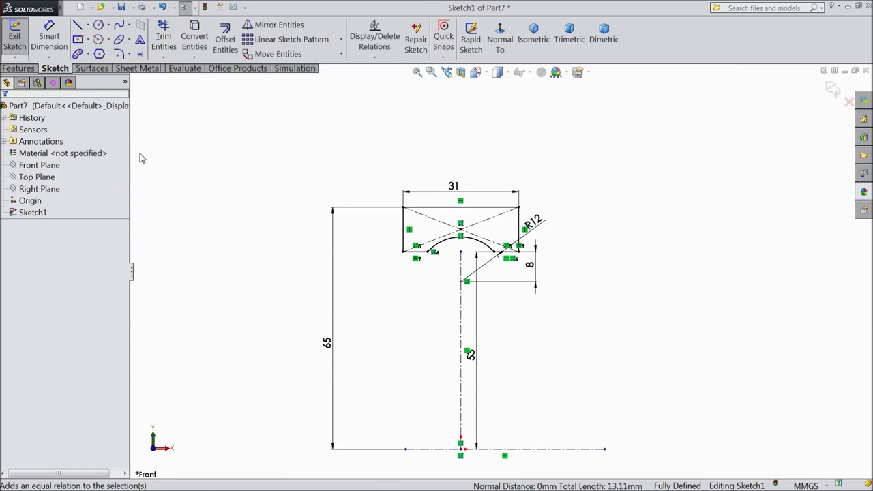
pyautogui.click(19, 68)
# Revolve the sketch about the centerline to create the outer ring.
pyautogui.click(60, 43)
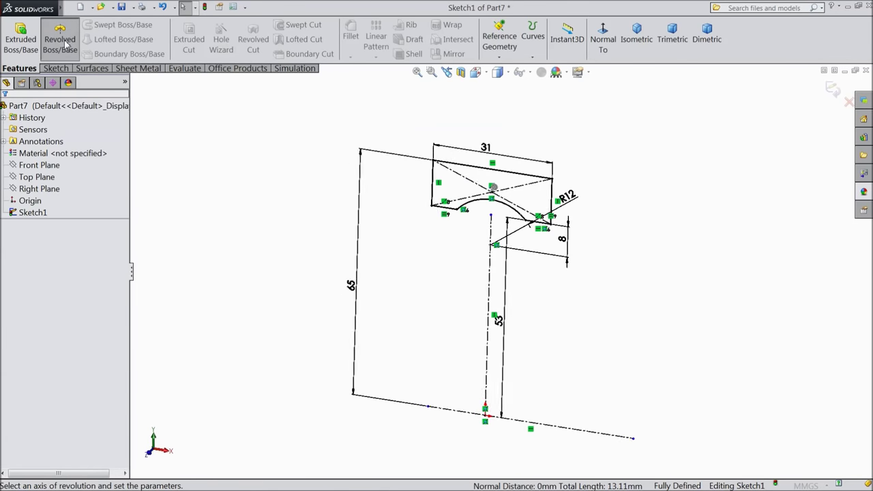
pyautogui.click(559, 423)
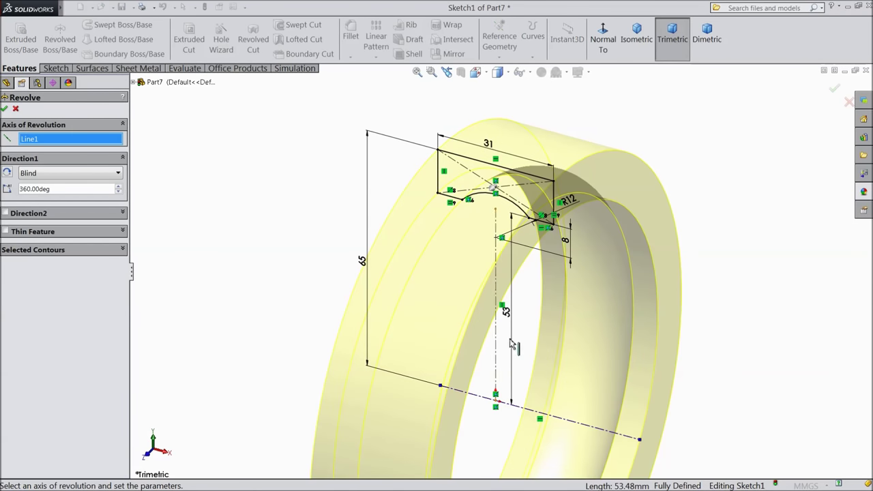
pyautogui.scroll(-3, 540, 397)
pyautogui.scroll(1, 531, 375)
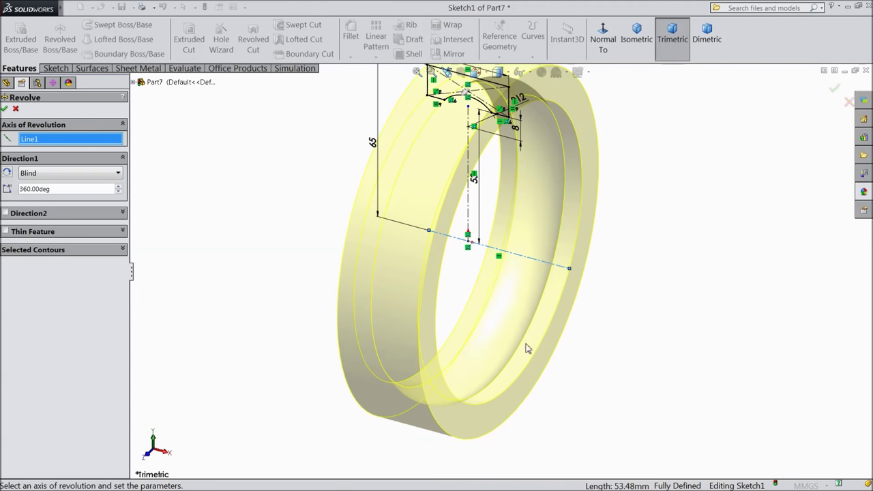
pyautogui.click(4, 108)
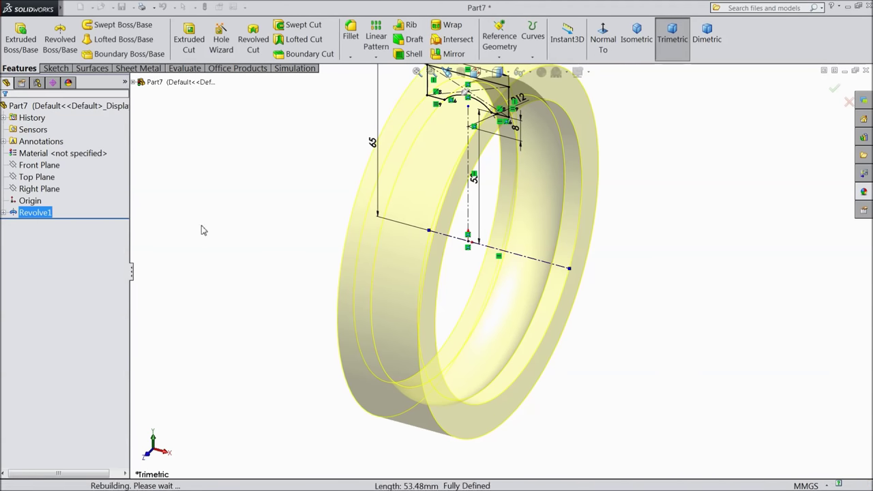
# Fillet the ring's outer face edges with a 2.1 mm radius.
pyautogui.click(350, 38)
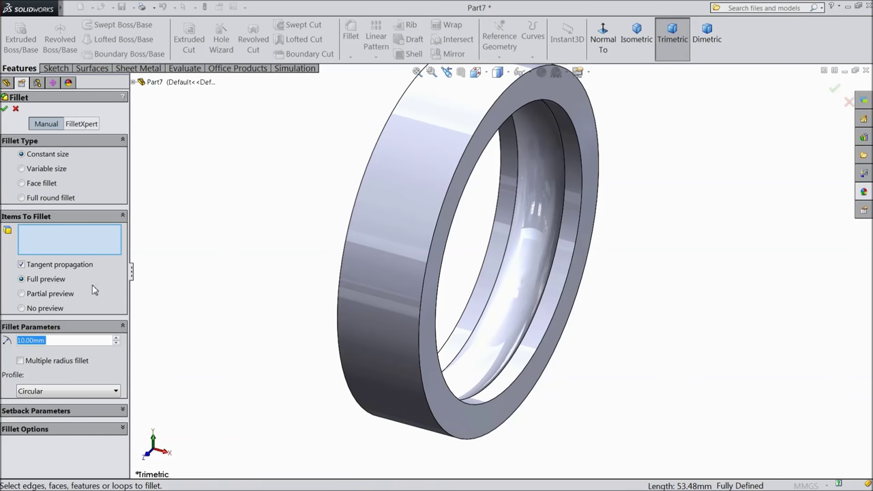
pyautogui.write('2.1')
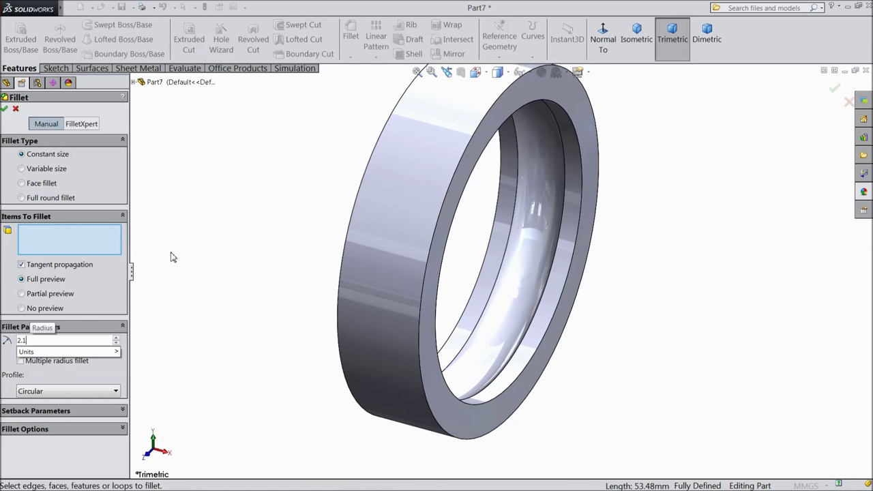
pyautogui.press('Return')
pyautogui.click(413, 218)
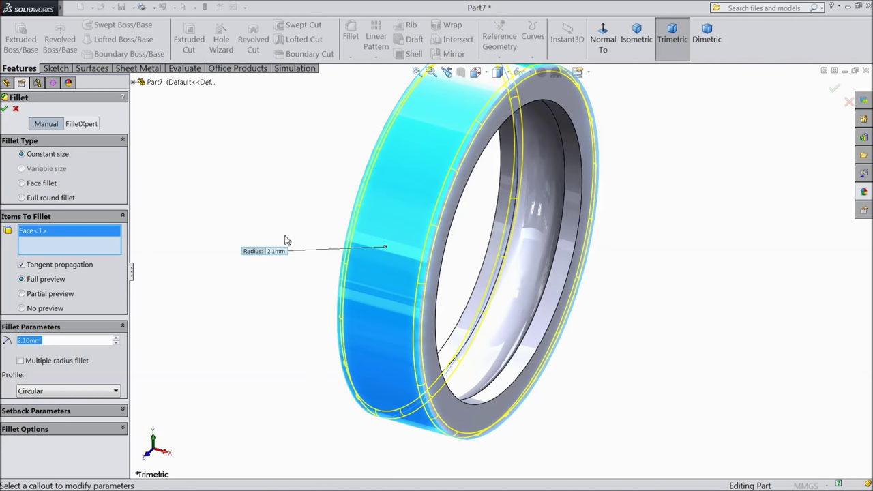
pyautogui.click(4, 110)
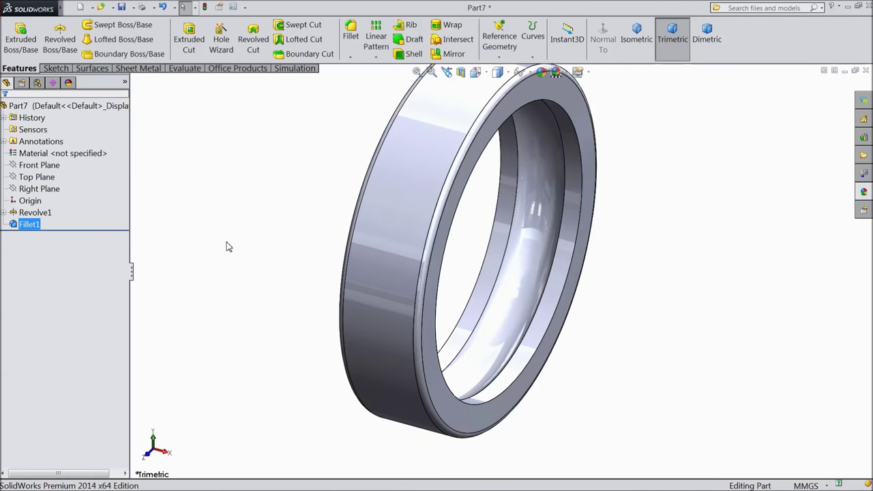
pyautogui.moveTo(522, 196); pyautogui.dragTo(579, 302, button='middle')
pyautogui.scroll(-1, 496, 311)
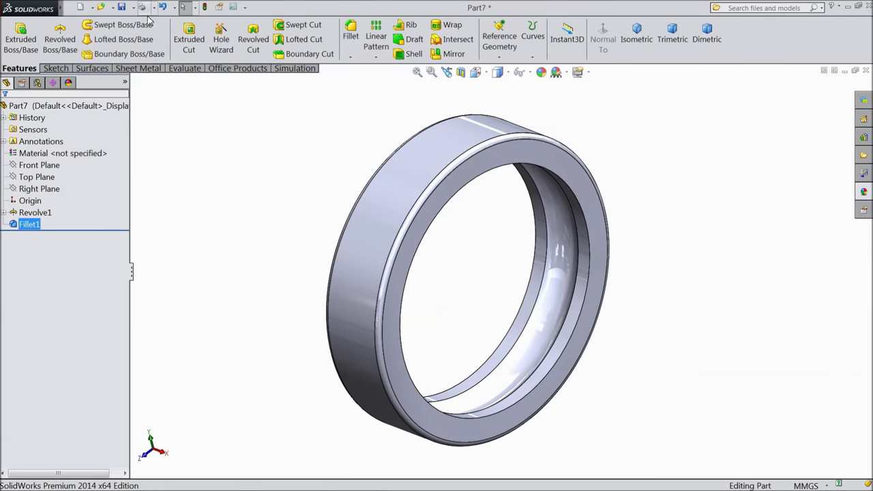
pyautogui.click(122, 8)
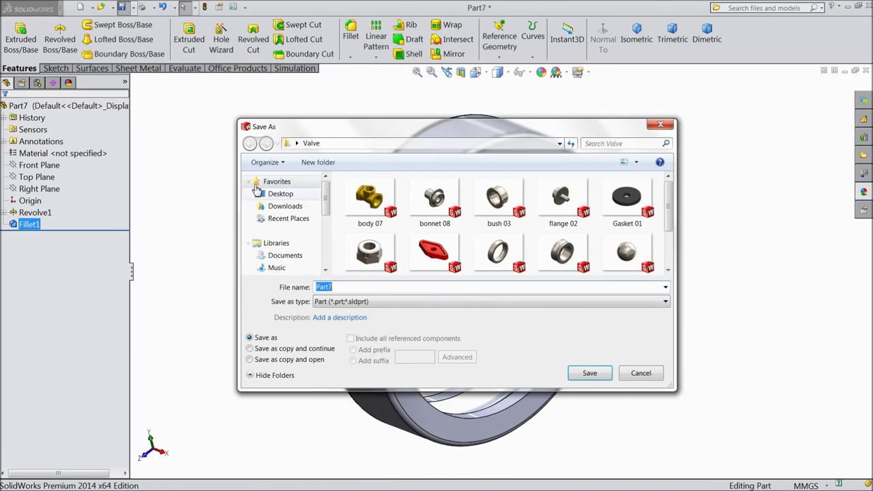
# Save the part as 'outer ring' inside a newly created Ball Bearing folder.
pyautogui.click(316, 163)
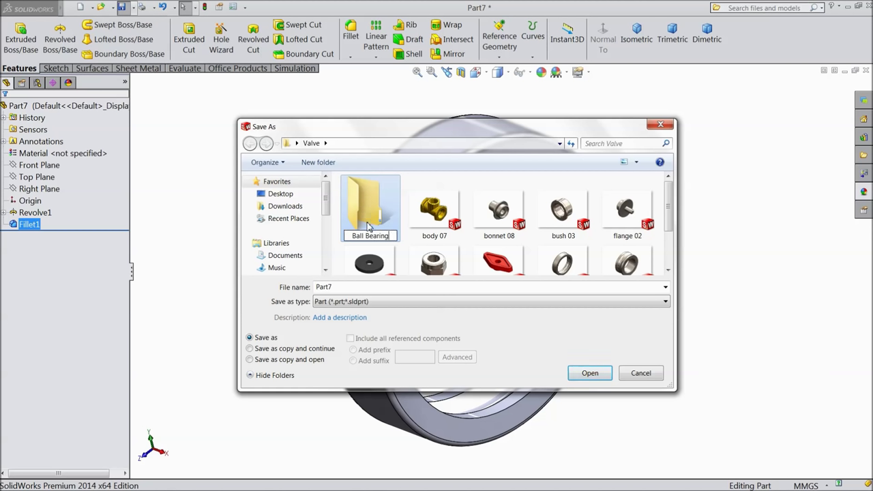
pyautogui.doubleClick(341, 287)
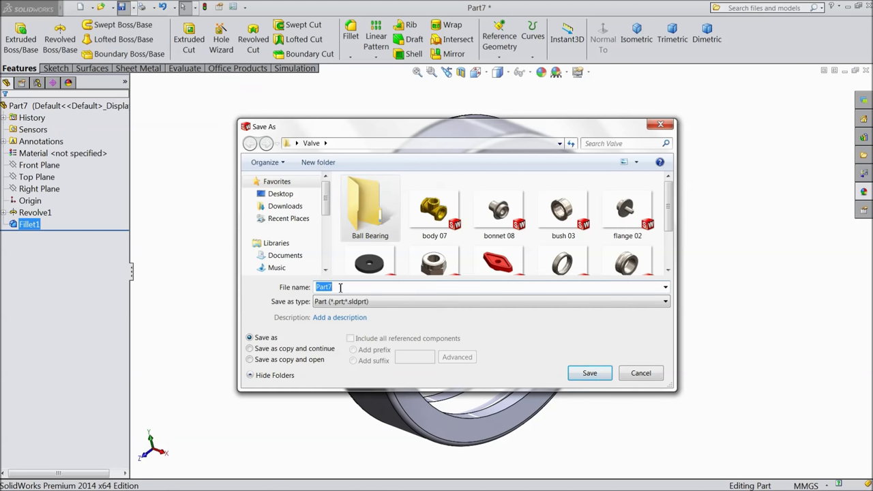
pyautogui.write('outer ring')
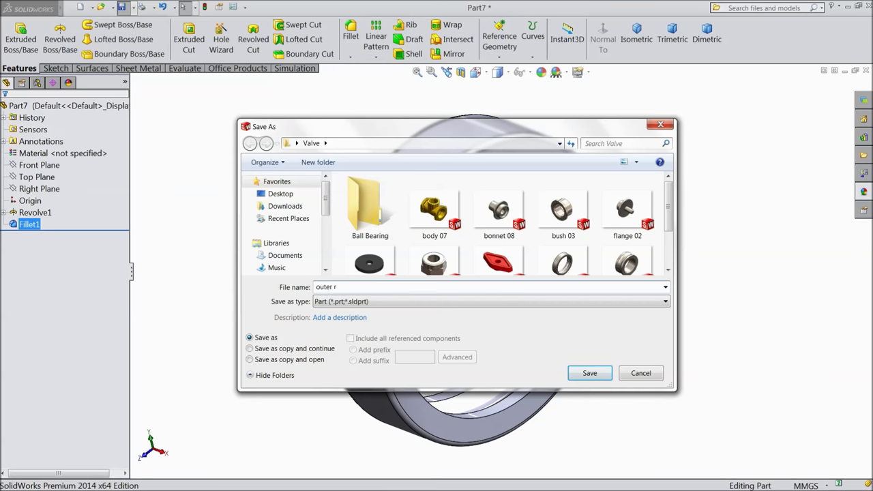
pyautogui.doubleClick(370, 211)
pyautogui.click(590, 377)
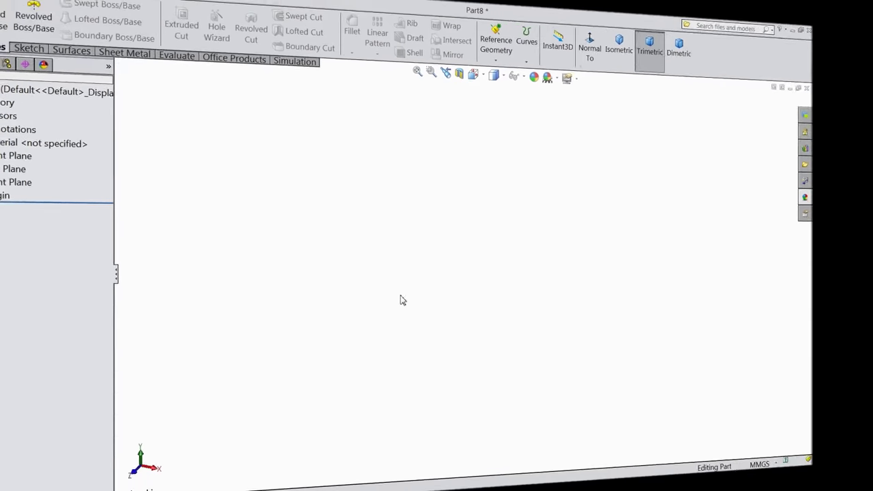
# Sketch on Part8's Front Plane a horizontal construction centerline passing through the origin.
pyautogui.click(37, 165)
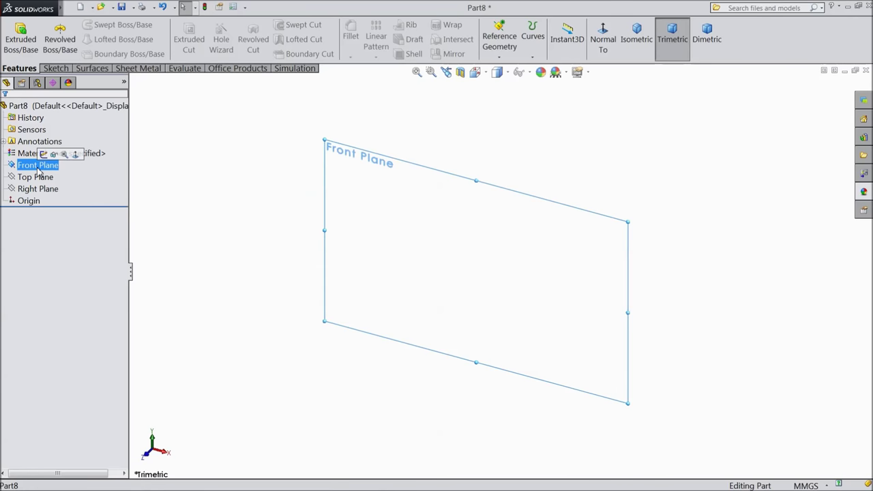
pyautogui.click(44, 157)
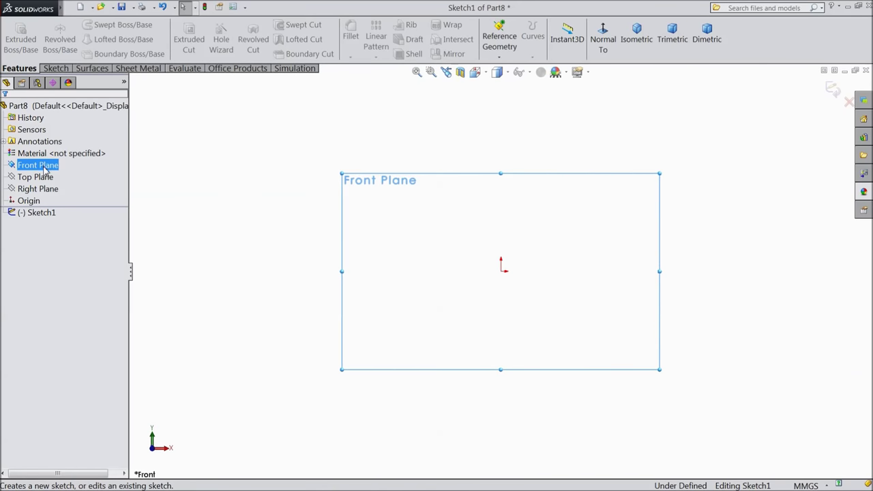
pyautogui.click(57, 69)
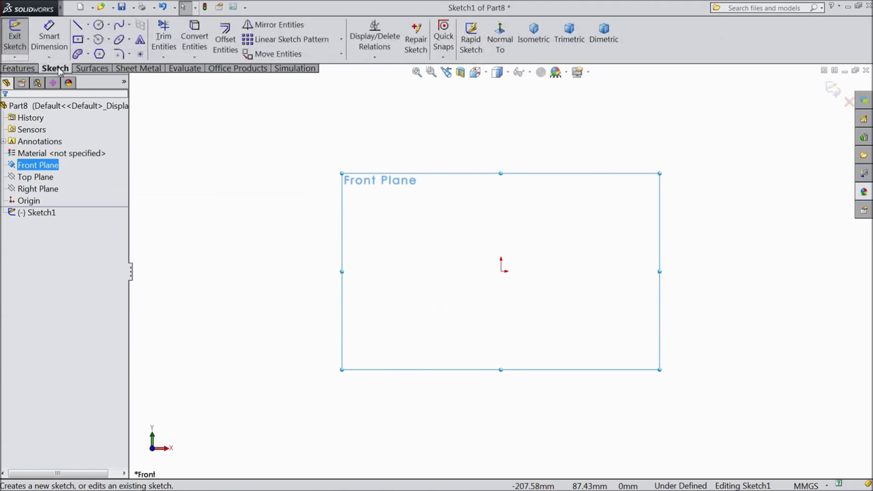
pyautogui.click(89, 25)
pyautogui.click(103, 53)
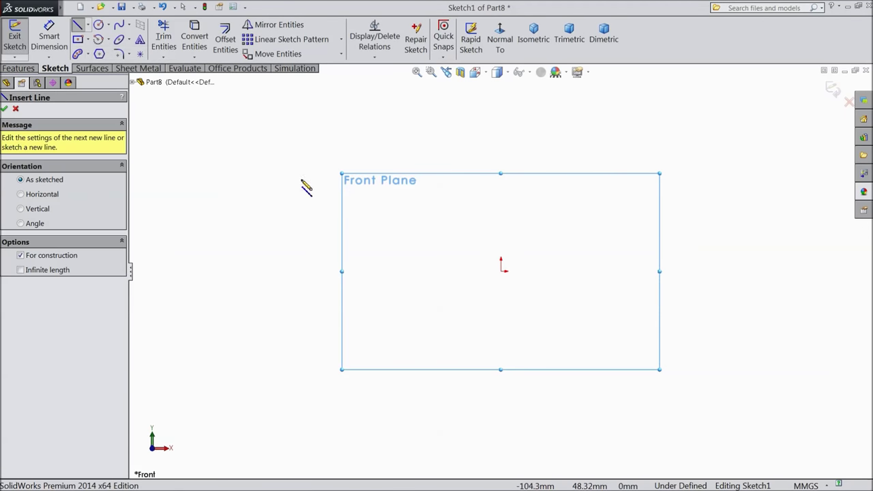
pyautogui.click(412, 270)
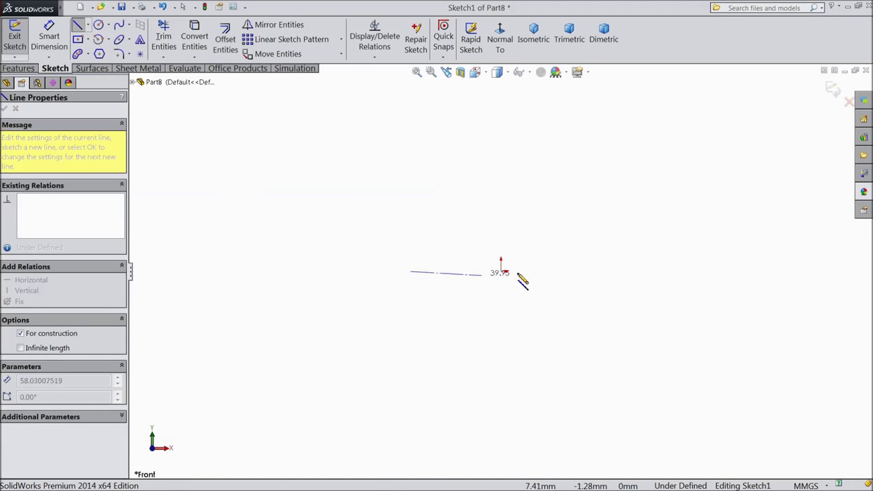
pyautogui.click(684, 271)
pyautogui.rightClick(685, 271)
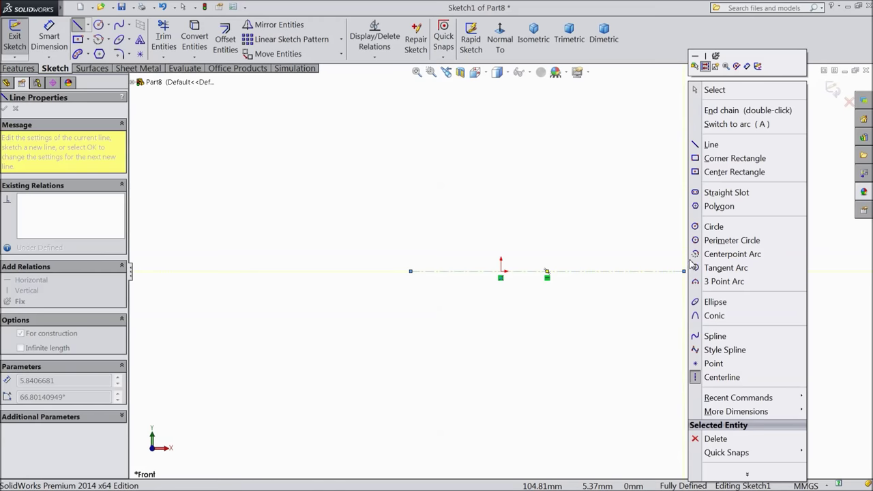
pyautogui.click(723, 91)
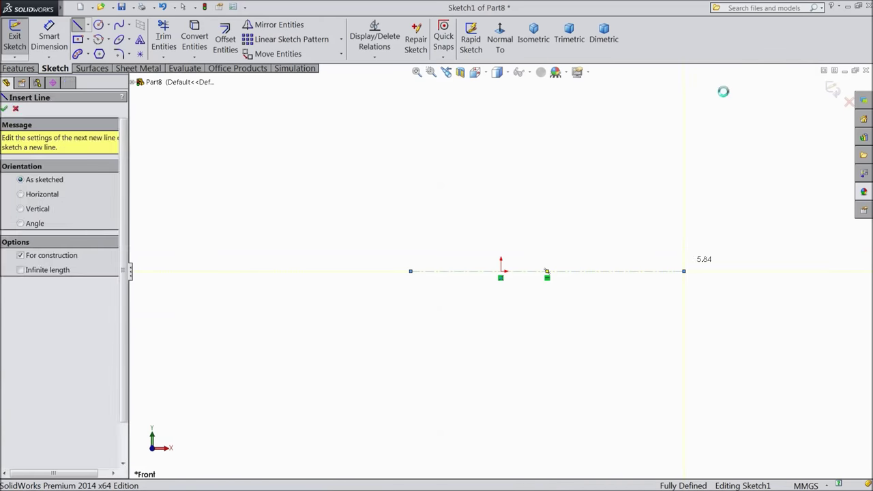
pyautogui.click(79, 40)
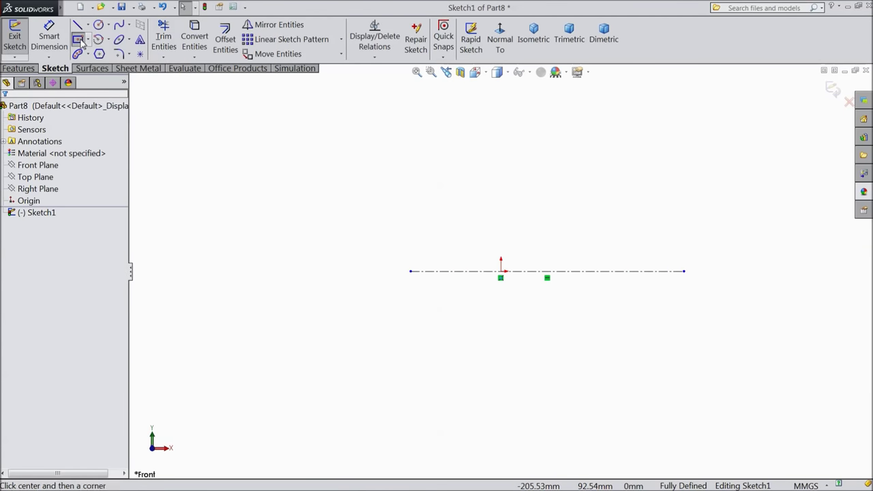
# Draw a center rectangle above the centerline and dimension its width 31.
pyautogui.click(501, 180)
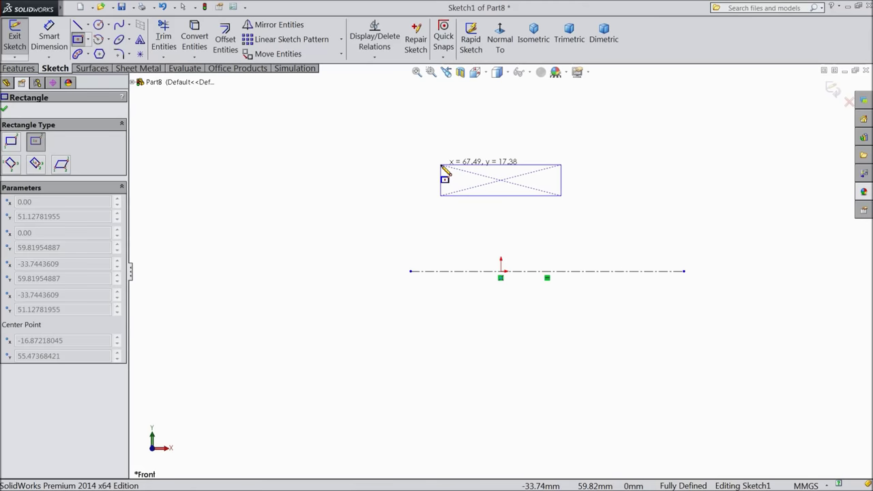
pyautogui.click(441, 165)
pyautogui.scroll(-3, 576, 172)
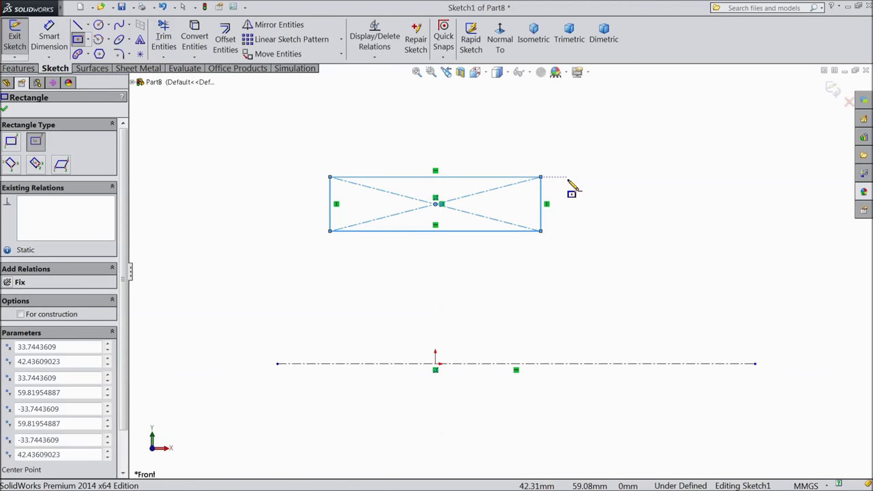
pyautogui.click(6, 111)
pyautogui.click(49, 38)
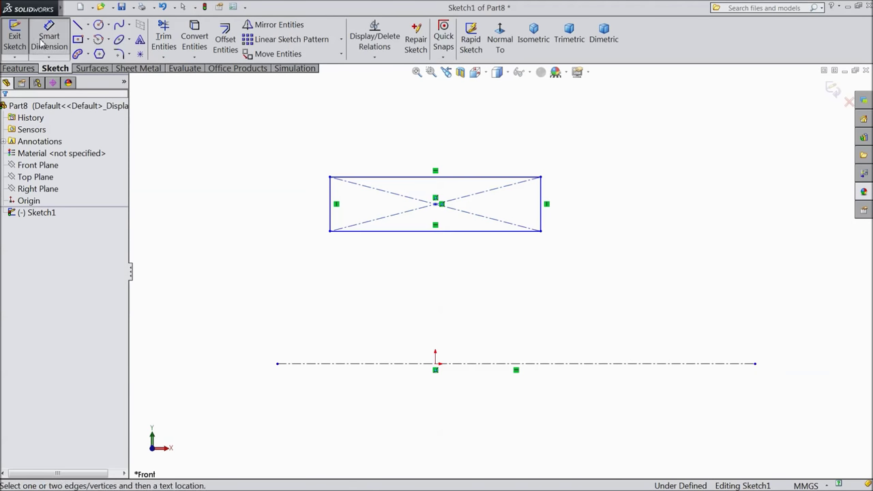
pyautogui.click(394, 177)
pyautogui.click(420, 145)
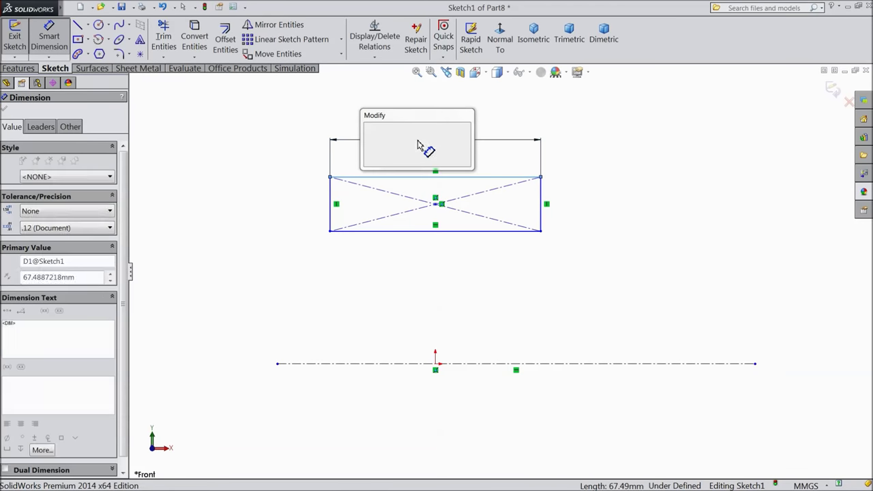
pyautogui.write('31')
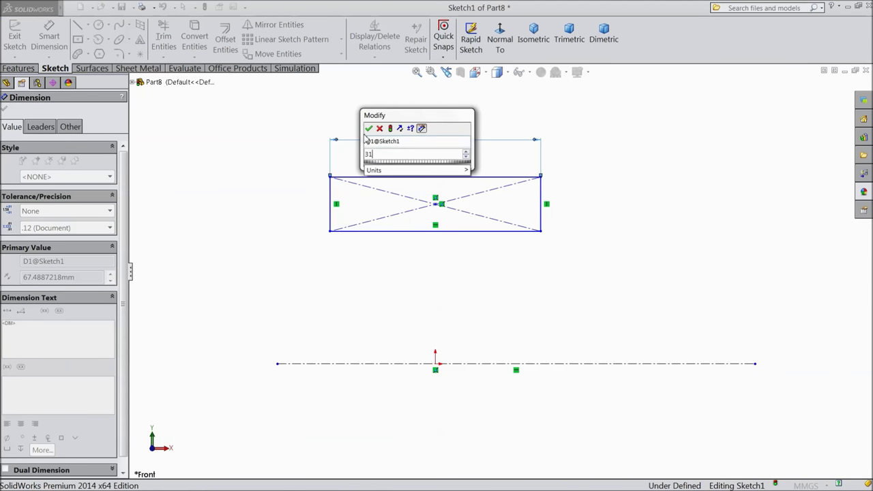
pyautogui.click(369, 129)
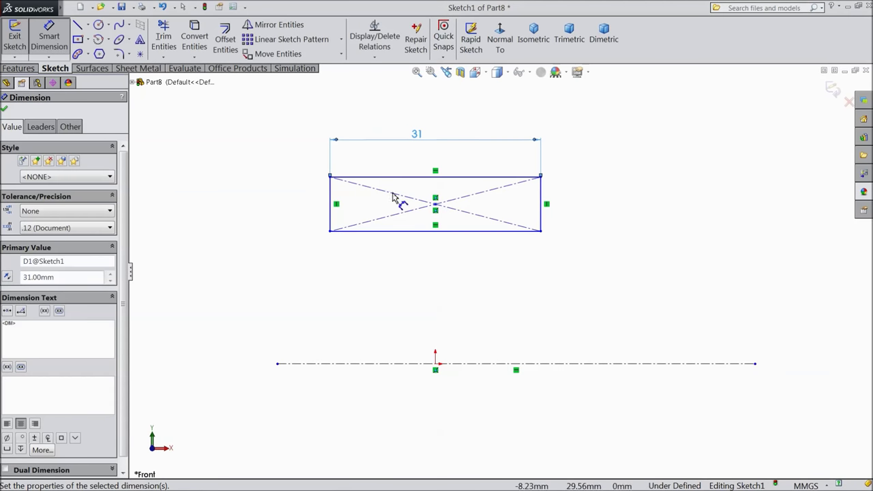
# Dimension the rectangle's bottom edge 25 and top edge 37 from the centerline.
pyautogui.click(367, 231)
pyautogui.click(332, 365)
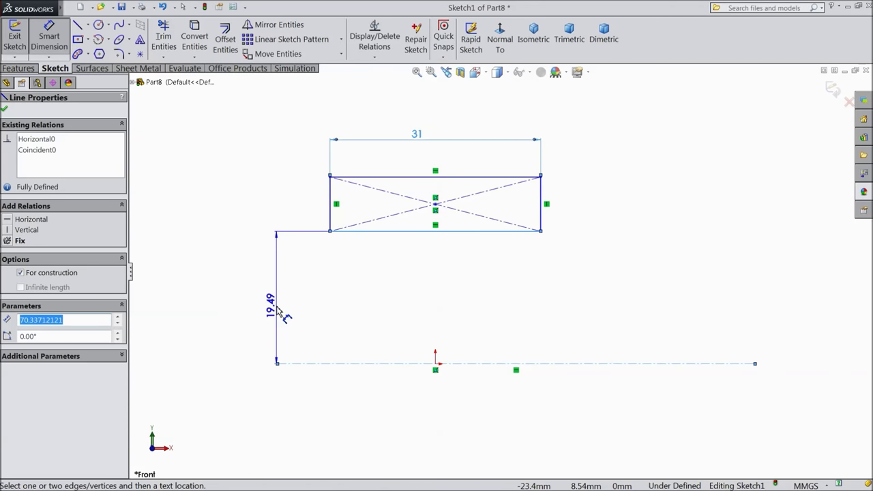
pyautogui.click(277, 310)
pyautogui.write('25')
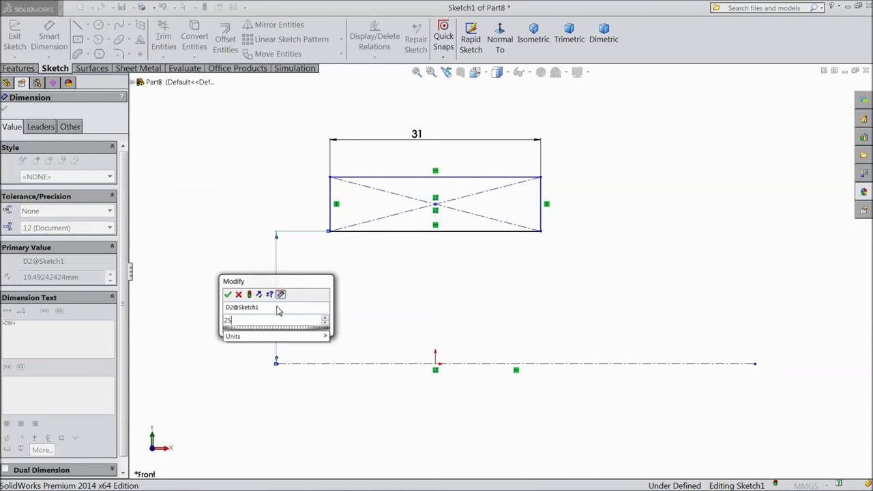
pyautogui.click(228, 294)
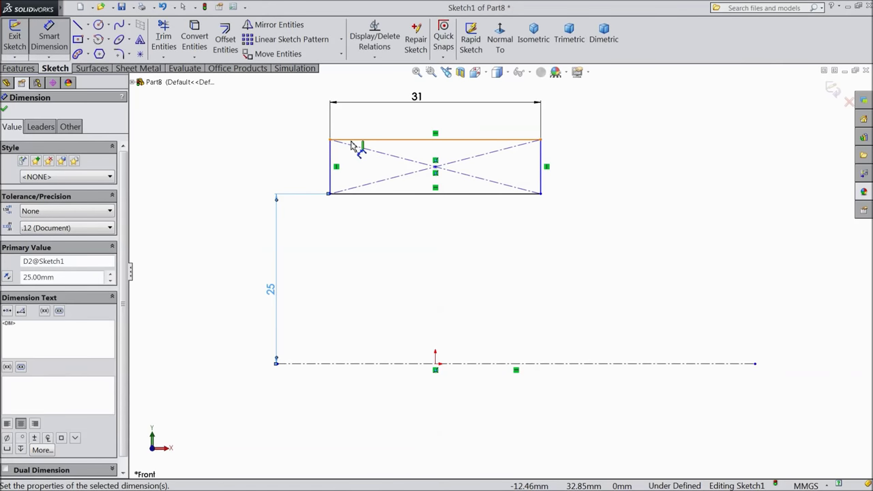
pyautogui.click(356, 140)
pyautogui.click(220, 237)
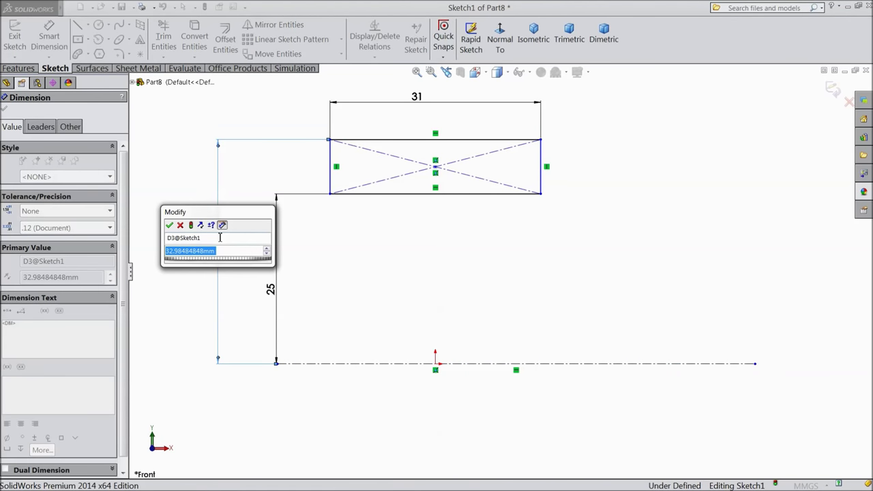
pyautogui.write('37')
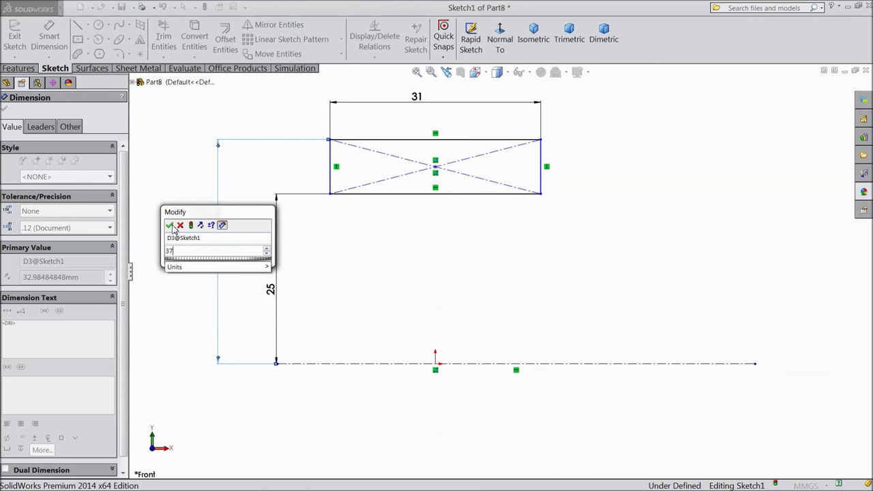
pyautogui.press('Return')
pyautogui.click(6, 111)
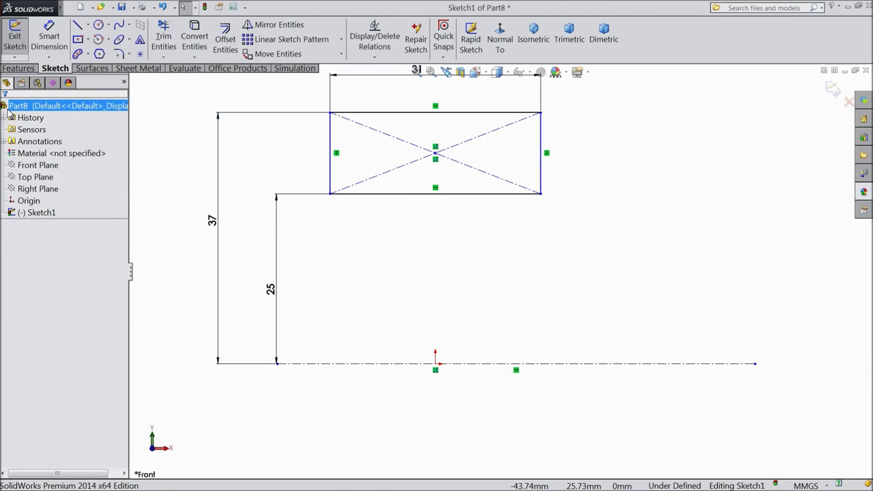
# Draw a centre-point arc above the rectangle, with both ends on its top edge.
pyautogui.click(110, 41)
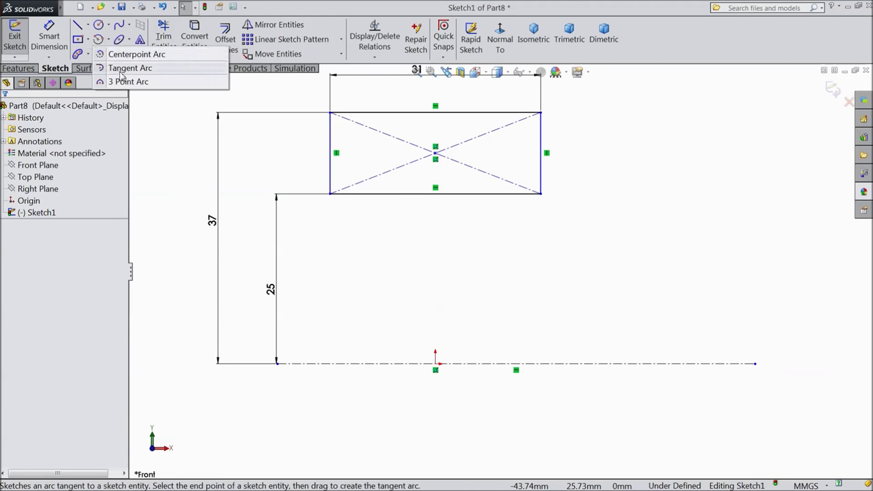
pyautogui.click(119, 53)
pyautogui.scroll(1, 498, 124)
pyautogui.scroll(-2, 477, 139)
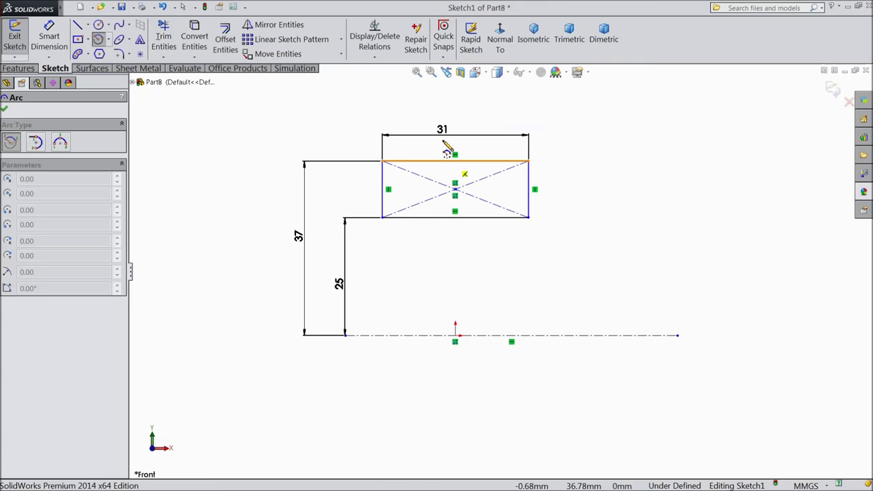
pyautogui.click(456, 114)
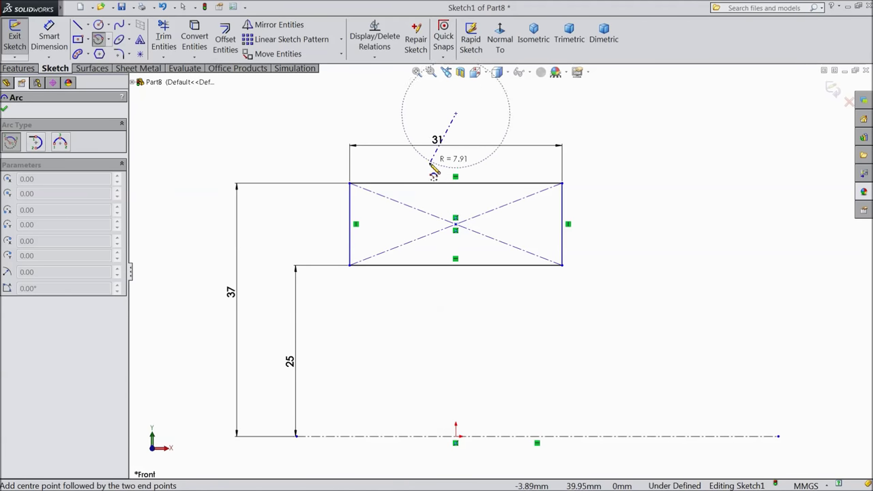
pyautogui.click(395, 183)
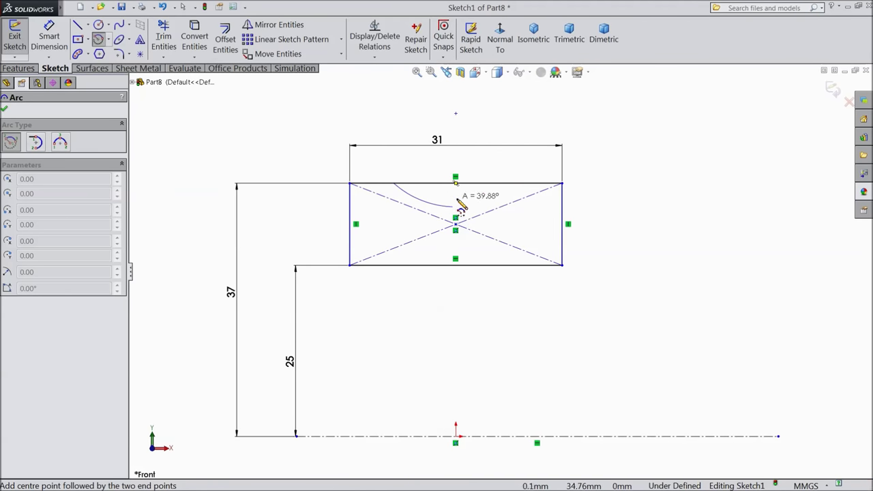
pyautogui.click(520, 184)
pyautogui.rightClick(590, 105)
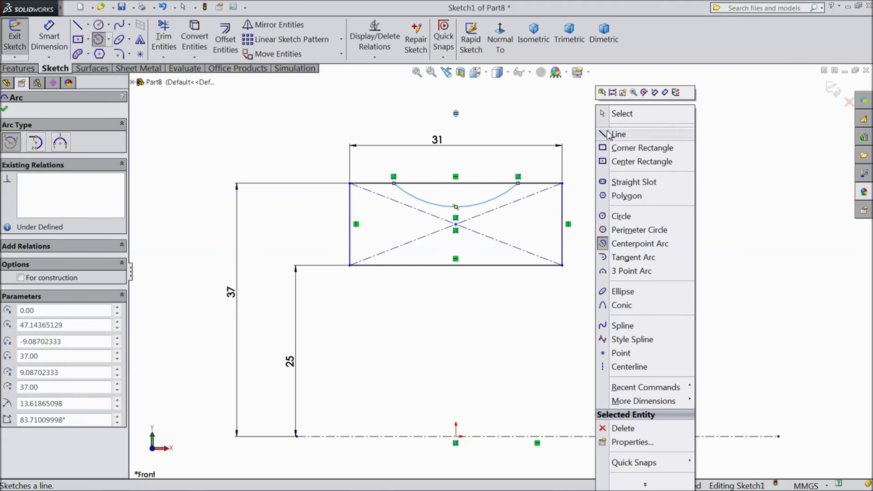
pyautogui.click(620, 114)
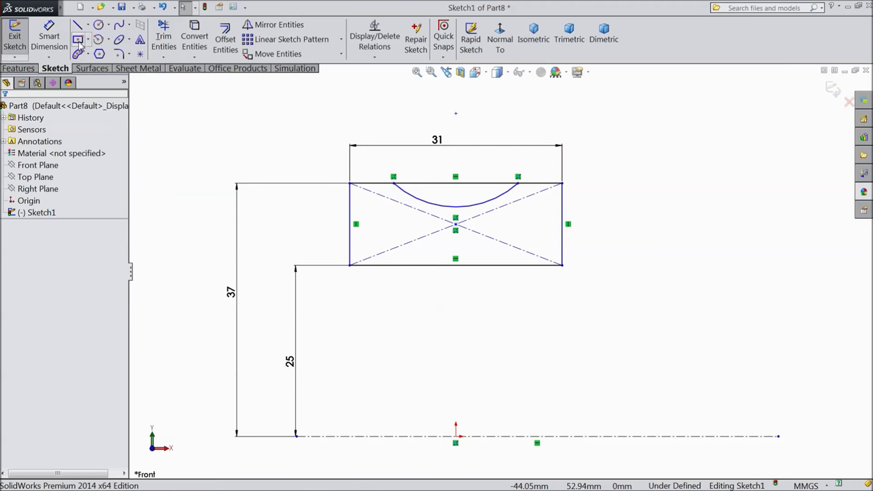
# Draw a vertical centerline from the rectangle's bottom midpoint down to the origin.
pyautogui.click(89, 26)
pyautogui.click(103, 46)
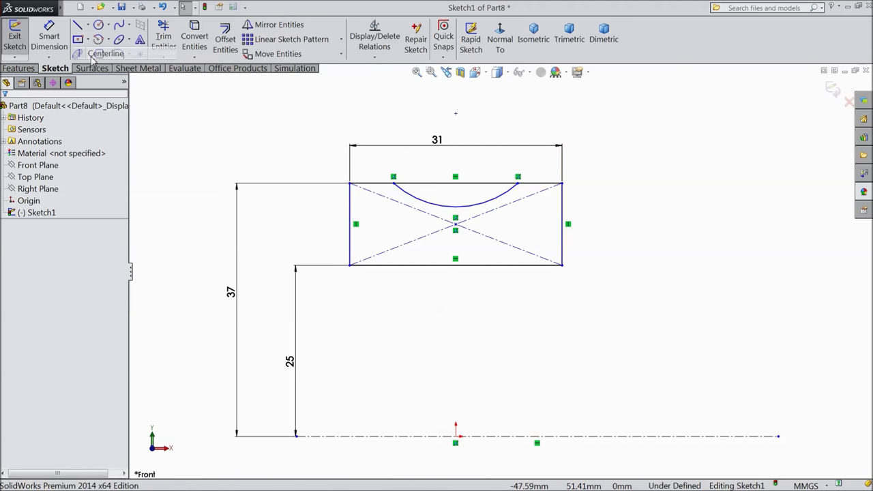
pyautogui.click(455, 264)
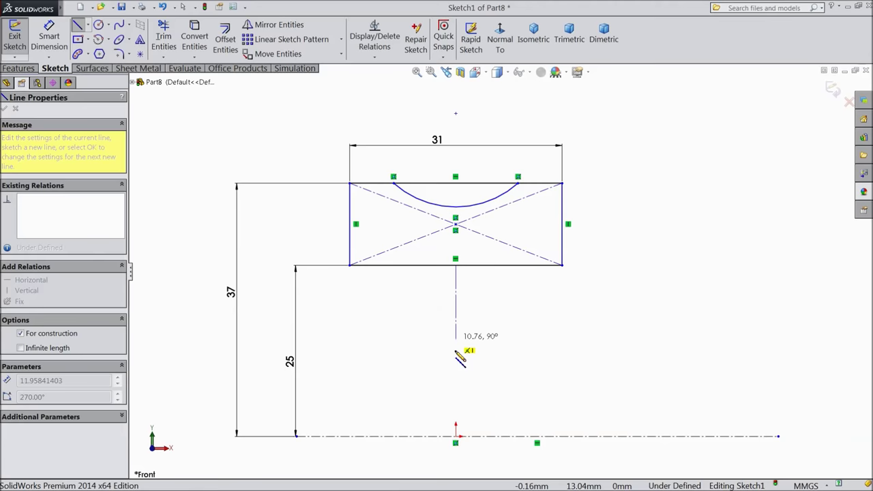
pyautogui.click(456, 435)
pyautogui.rightClick(515, 273)
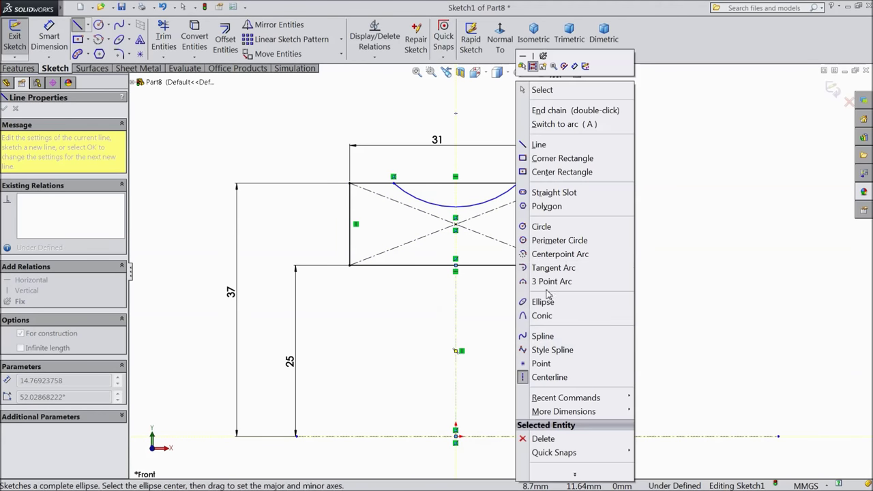
pyautogui.click(546, 106)
pyautogui.press('Escape')
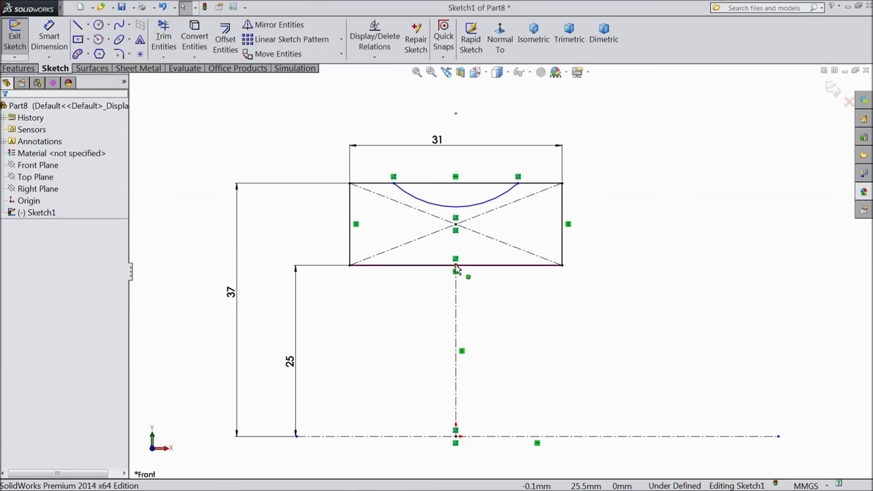
pyautogui.scroll(-2, 480, 193)
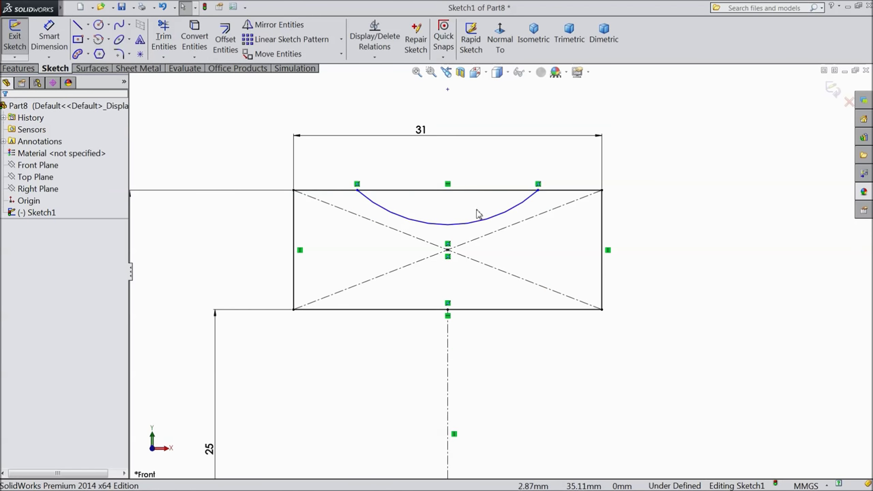
# Dimension the arc centre 8 above the top edge and the arc radius as 12.
pyautogui.click(49, 38)
pyautogui.press('f')
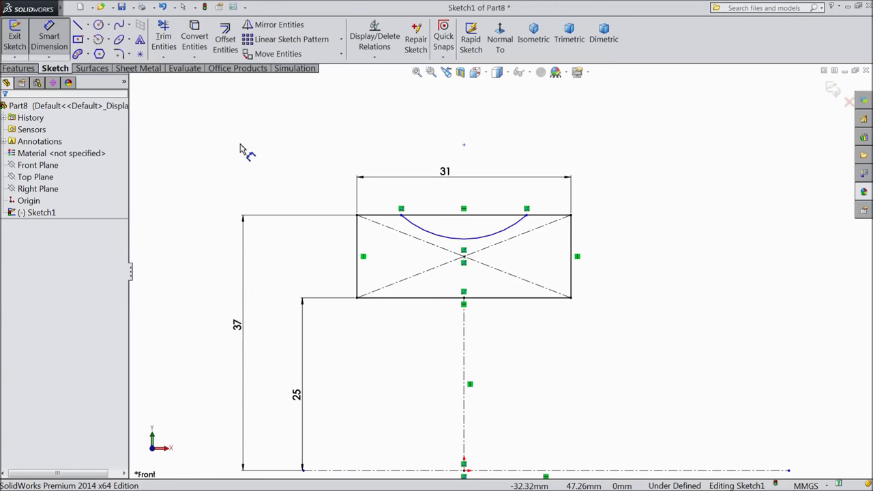
pyautogui.click(464, 146)
pyautogui.click(545, 217)
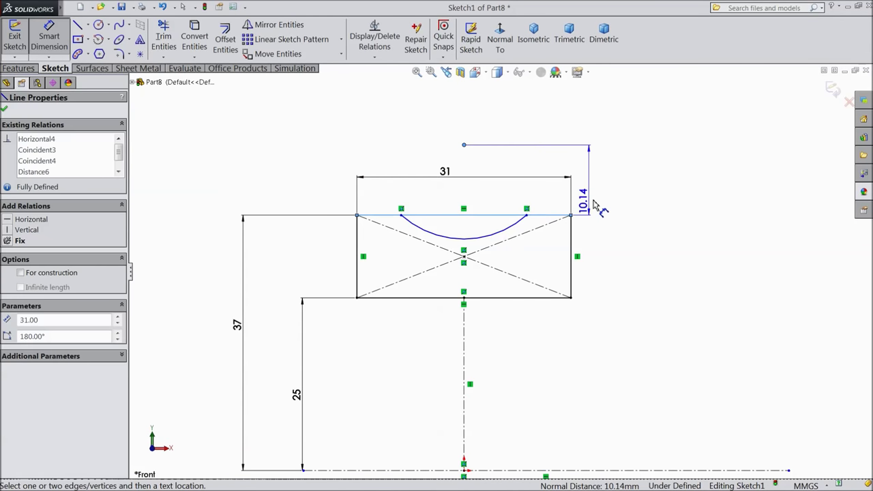
pyautogui.click(591, 199)
pyautogui.write('8')
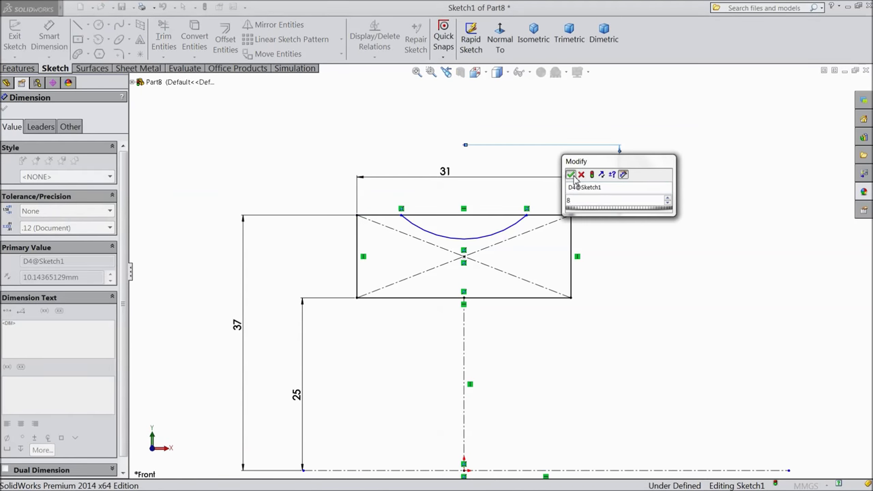
pyautogui.click(570, 175)
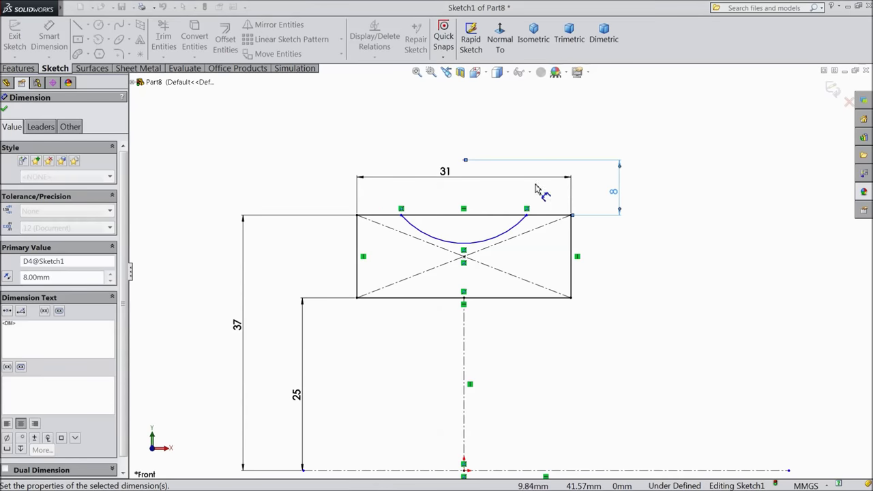
pyautogui.click(502, 240)
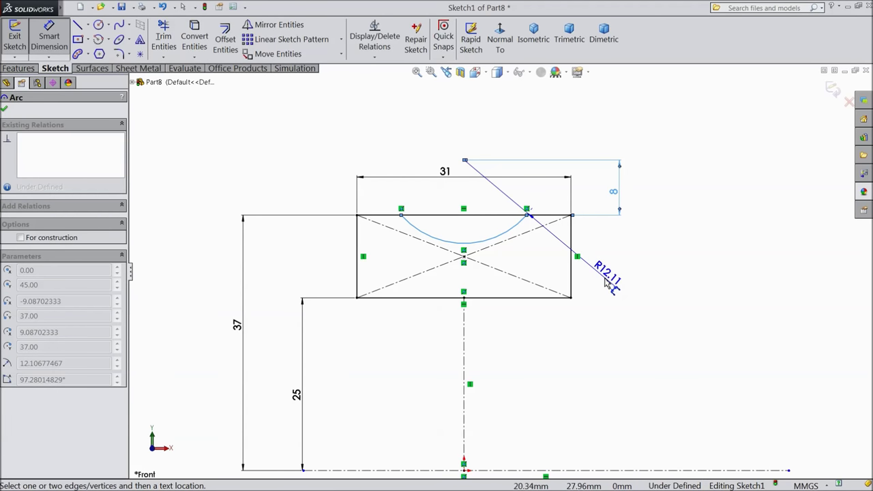
pyautogui.click(586, 253)
pyautogui.write('12')
pyautogui.click(555, 266)
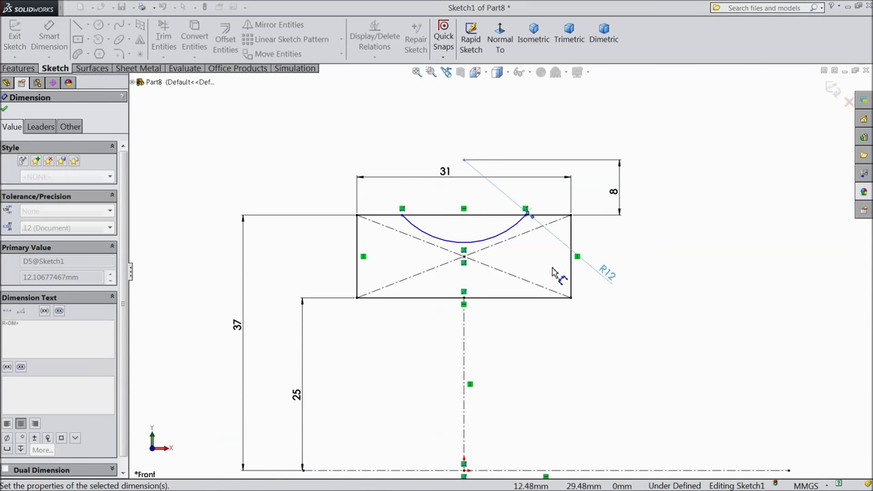
pyautogui.click(5, 109)
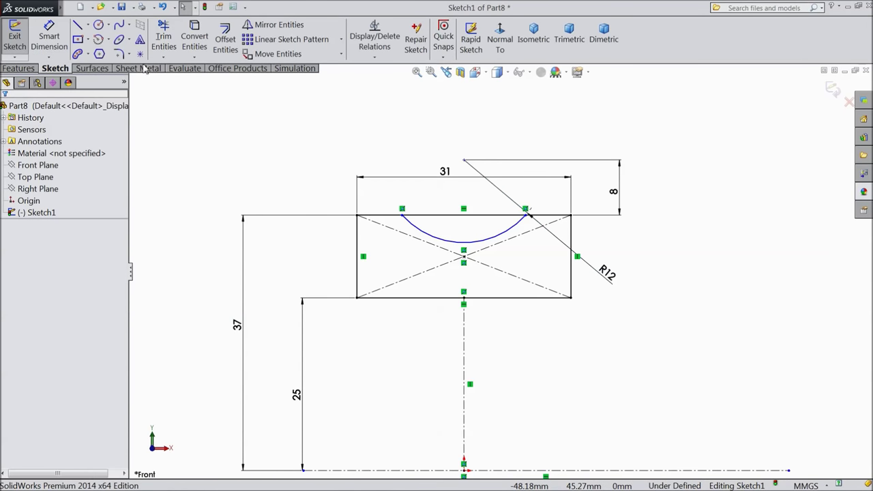
# Trim away the top edge between the arc's ends.
pyautogui.click(164, 37)
pyautogui.scroll(-2, 426, 225)
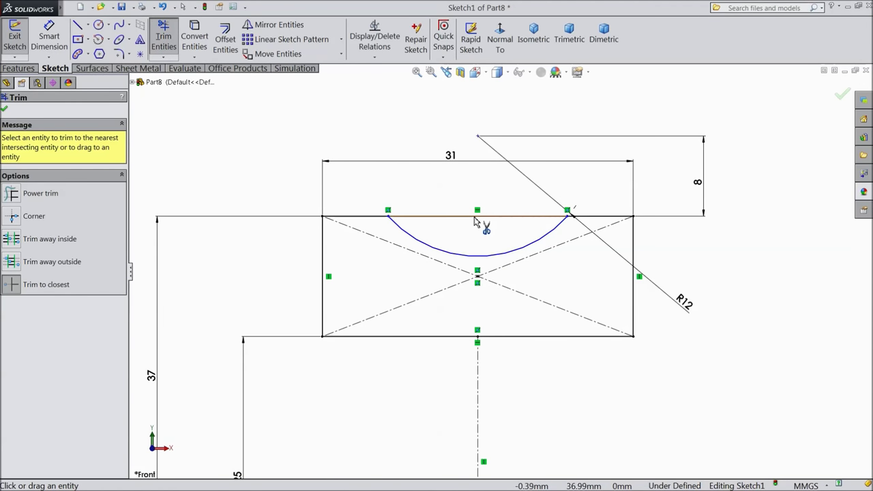
pyautogui.click(478, 217)
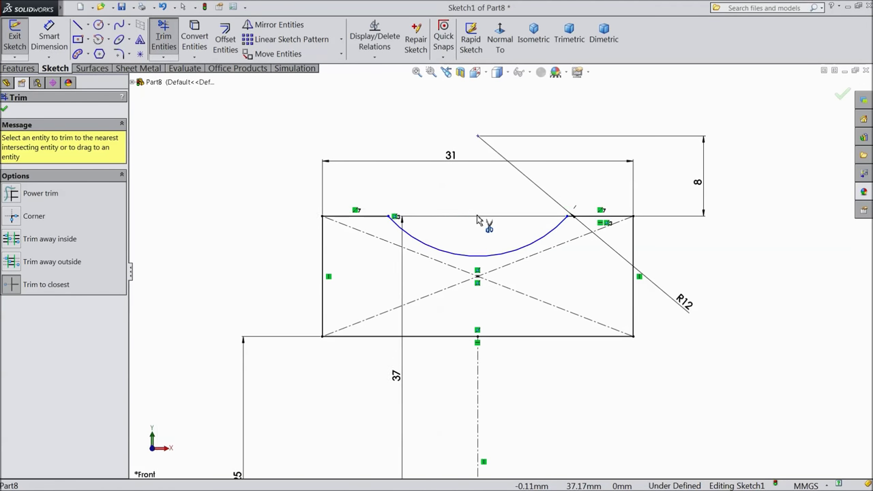
pyautogui.click(5, 110)
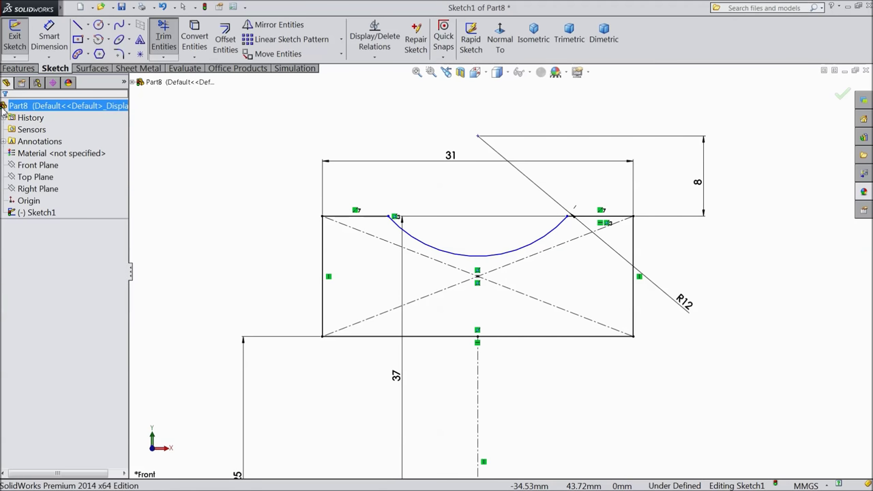
# Make the two leftover top segments equal in length.
pyautogui.click(356, 217)
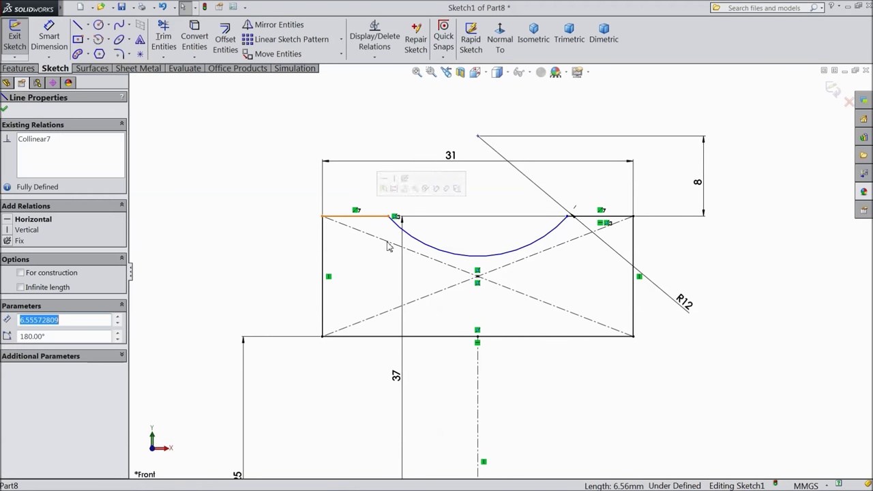
pyautogui.keyDown('ctrl'); pyautogui.click(593, 218); pyautogui.keyUp('ctrl')
pyautogui.click(666, 178)
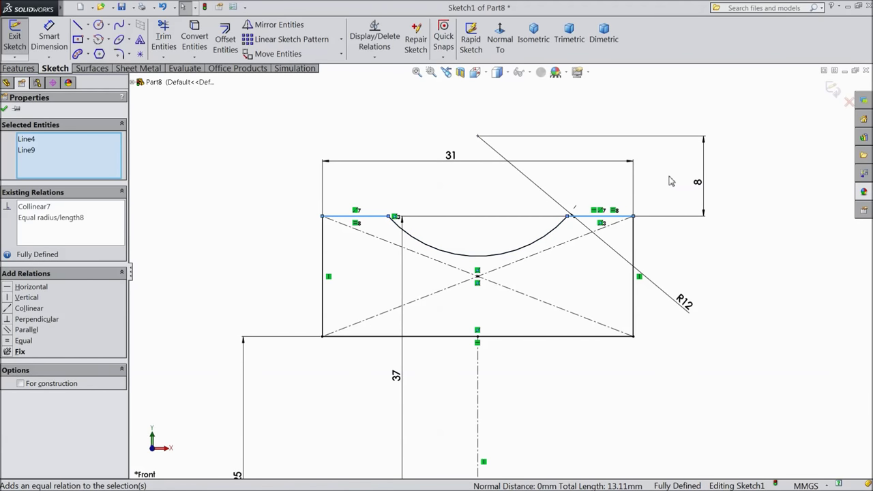
pyautogui.click(4, 109)
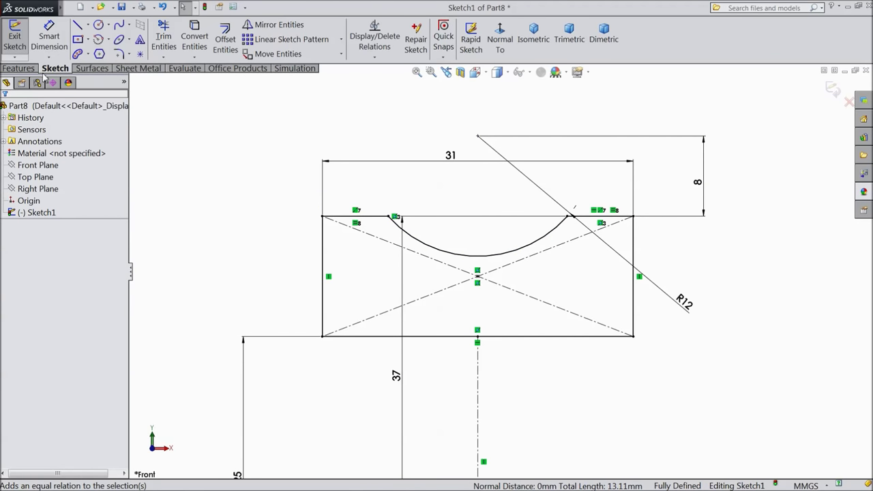
pyautogui.click(120, 54)
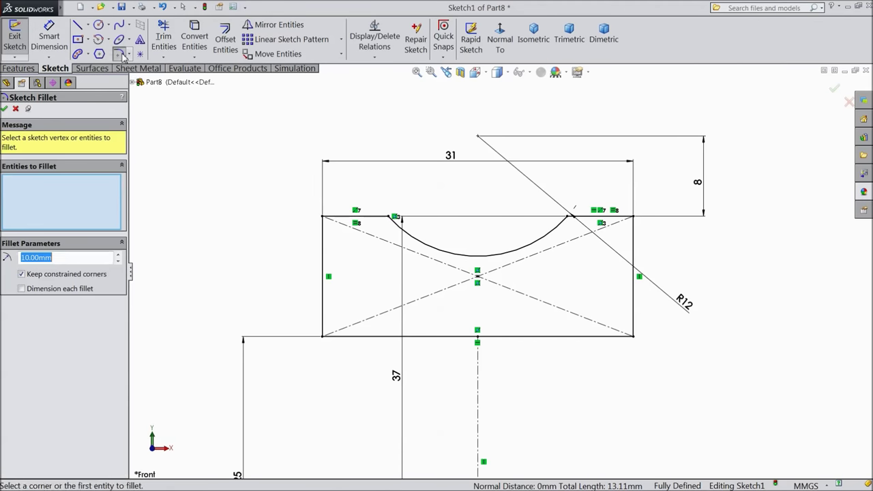
# Add 2.1 mm sketch fillets to the bottom-left and bottom-right corners, accepting both warnings.
pyautogui.write('2.1')
pyautogui.press('Return')
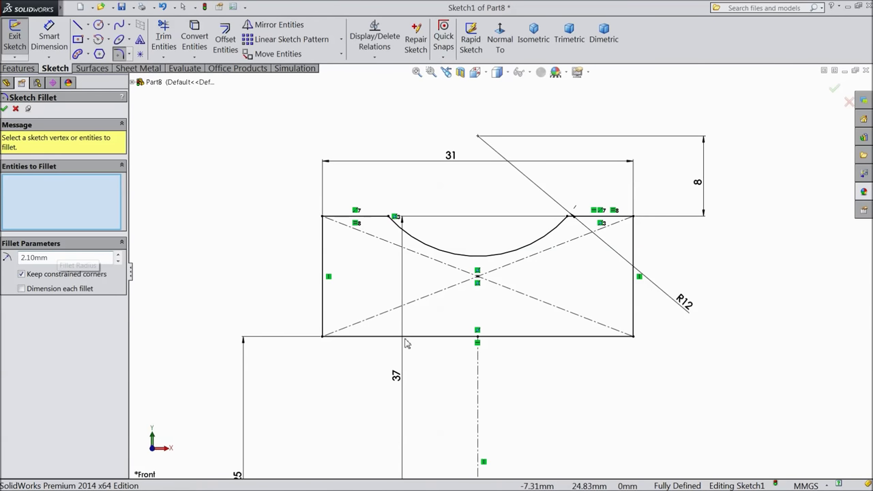
pyautogui.click(324, 337)
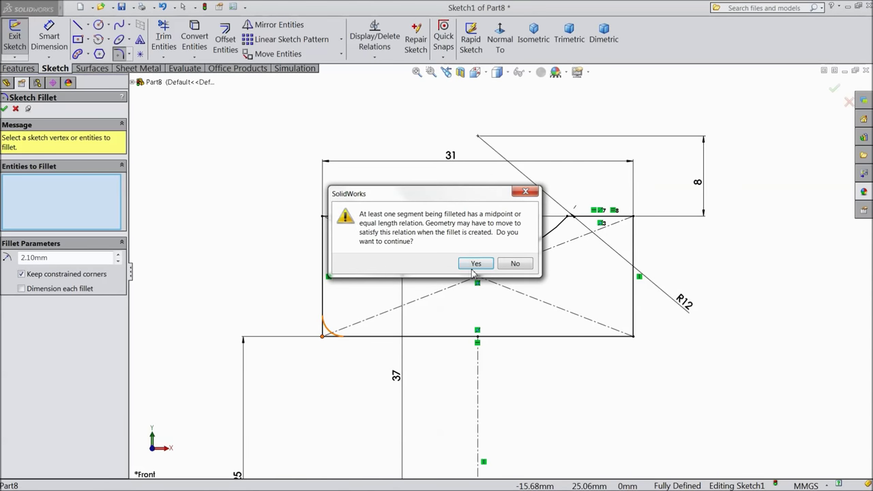
pyautogui.click(473, 266)
pyautogui.click(634, 336)
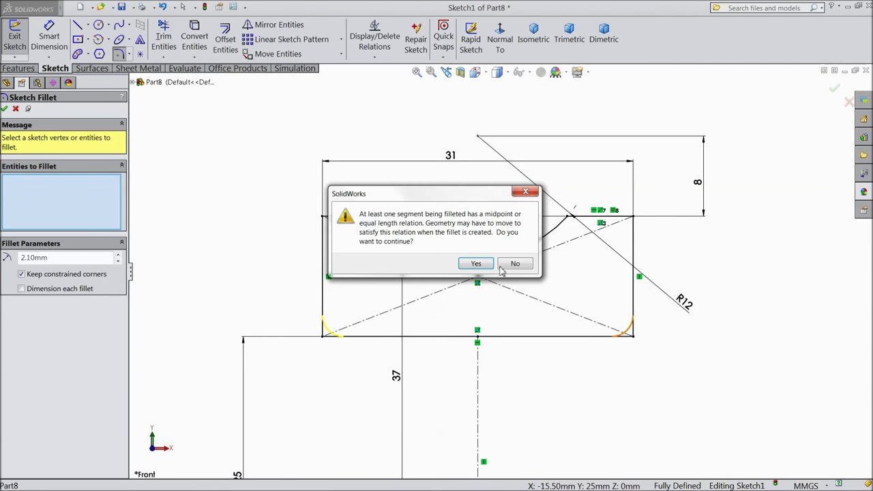
pyautogui.click(476, 265)
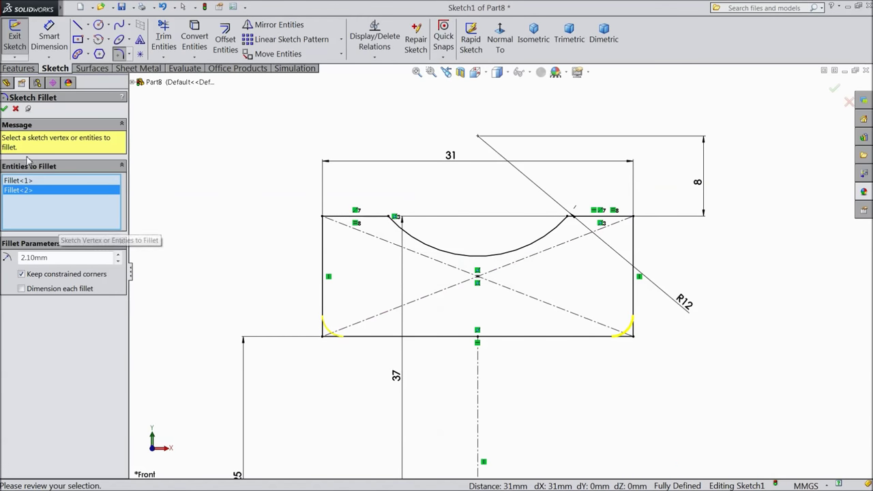
pyautogui.click(4, 109)
pyautogui.click(4, 109)
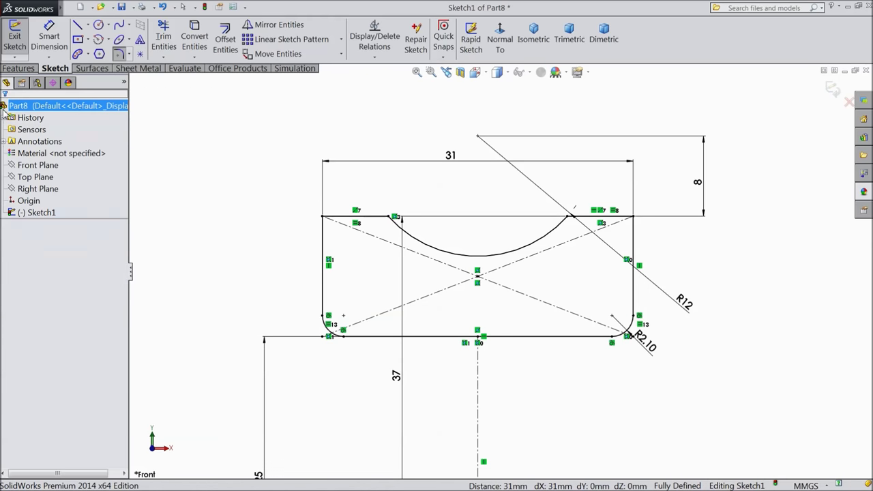
pyautogui.scroll(3, 477, 286)
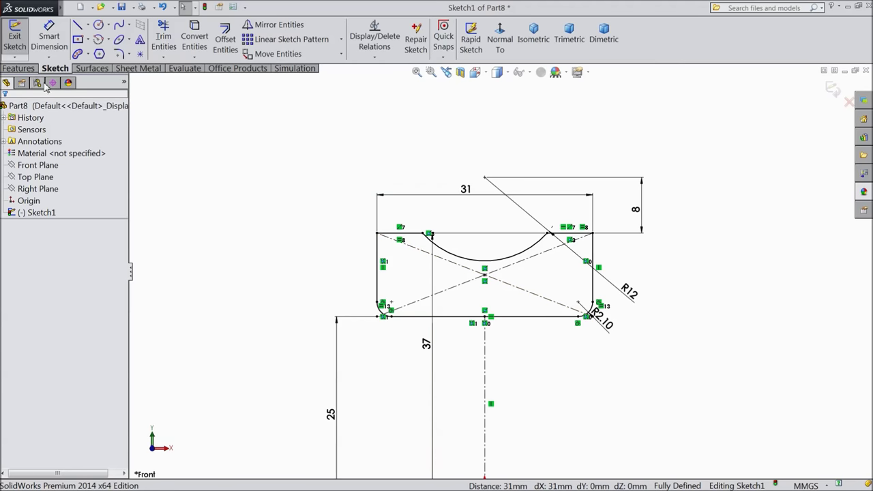
pyautogui.click(18, 68)
# Revolve the profile 360° around the horizontal centerline into a solid ring.
pyautogui.click(60, 42)
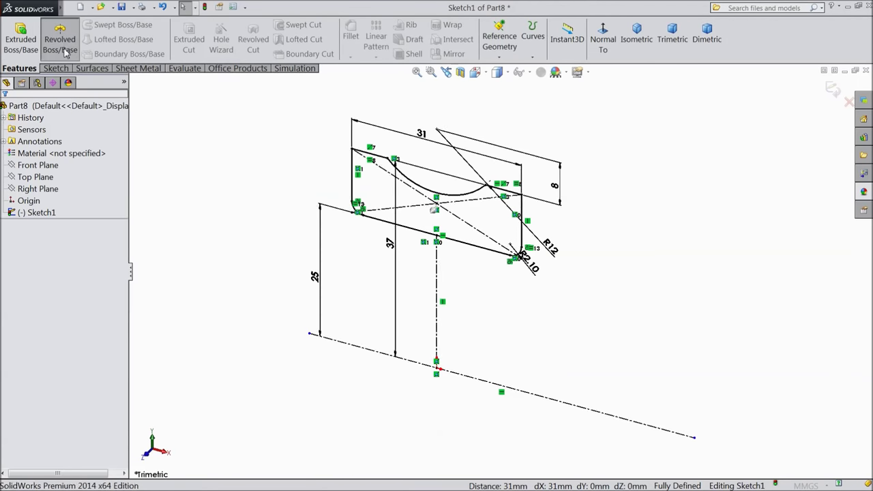
pyautogui.click(65, 53)
pyautogui.click(347, 345)
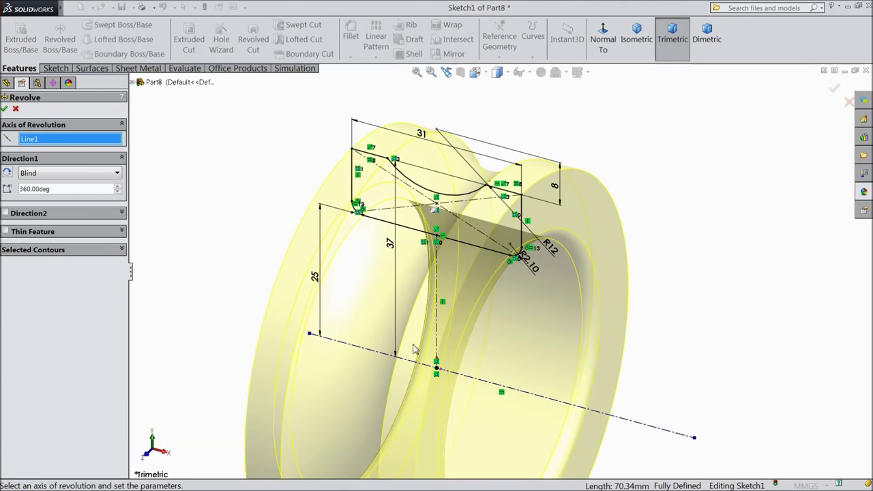
pyautogui.scroll(3, 487, 360)
pyautogui.scroll(-2, 489, 346)
pyautogui.scroll(-1, 487, 345)
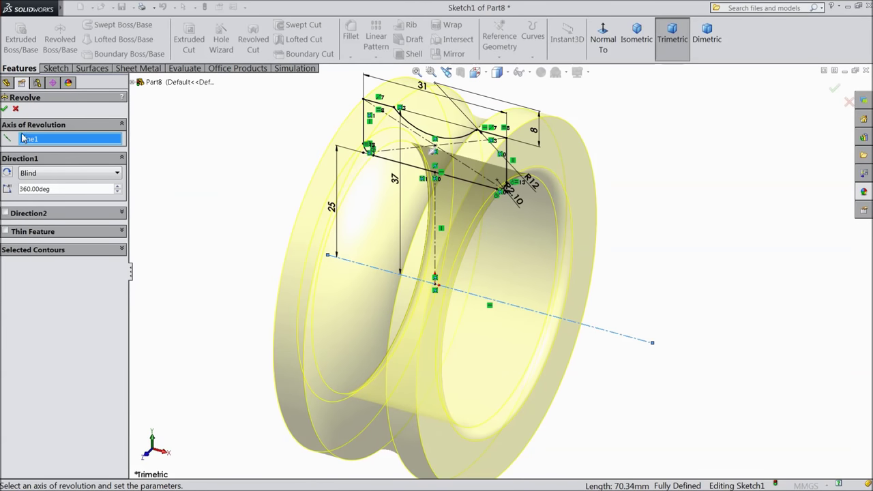
pyautogui.click(4, 110)
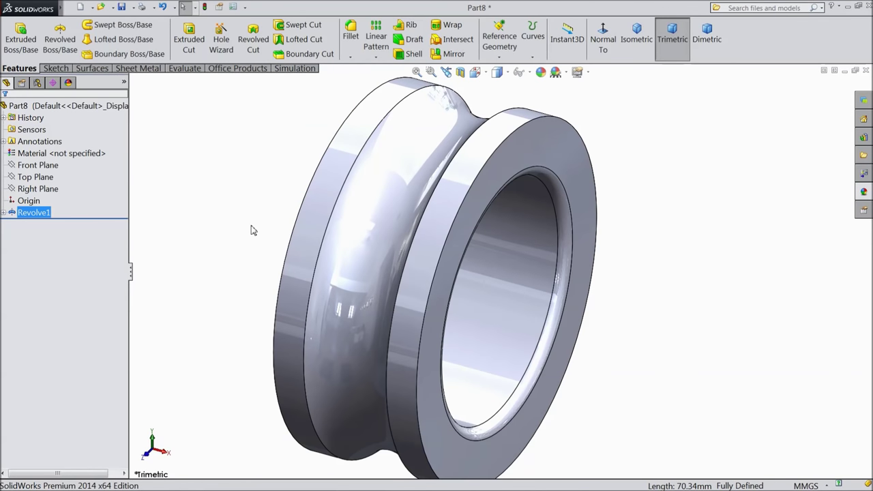
pyautogui.moveTo(247, 238); pyautogui.dragTo(413, 312, button='middle')
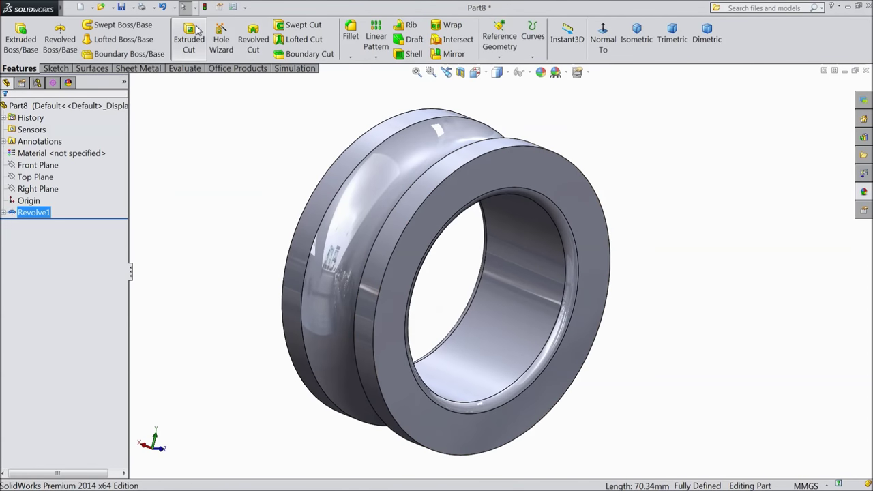
# Save the part as 'inner ring' in the Ball Bearing folder.
pyautogui.click(122, 8)
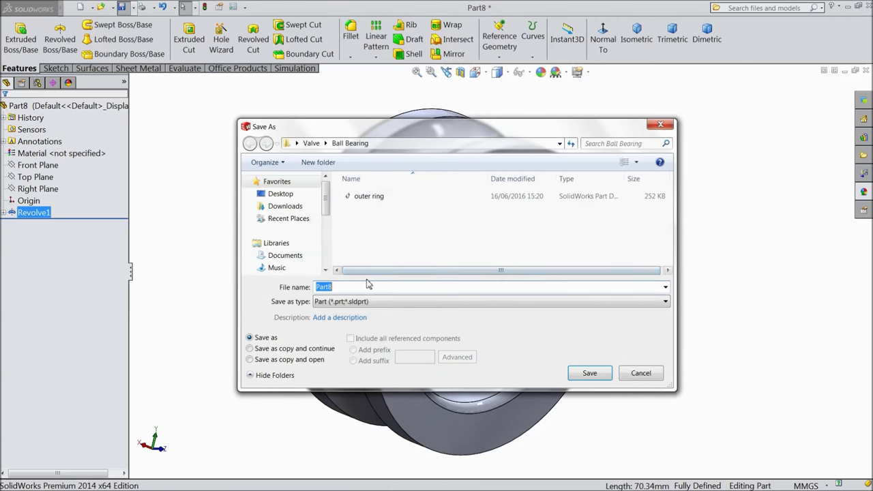
pyautogui.write('inner ring')
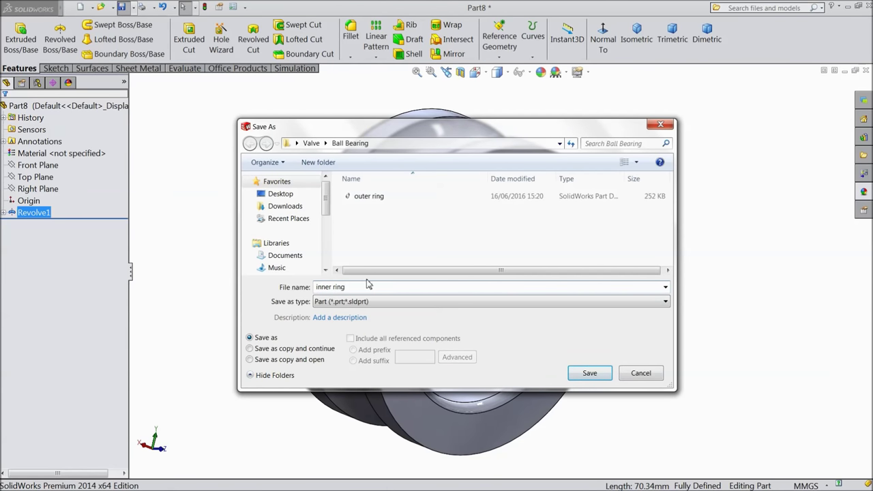
pyautogui.click(588, 374)
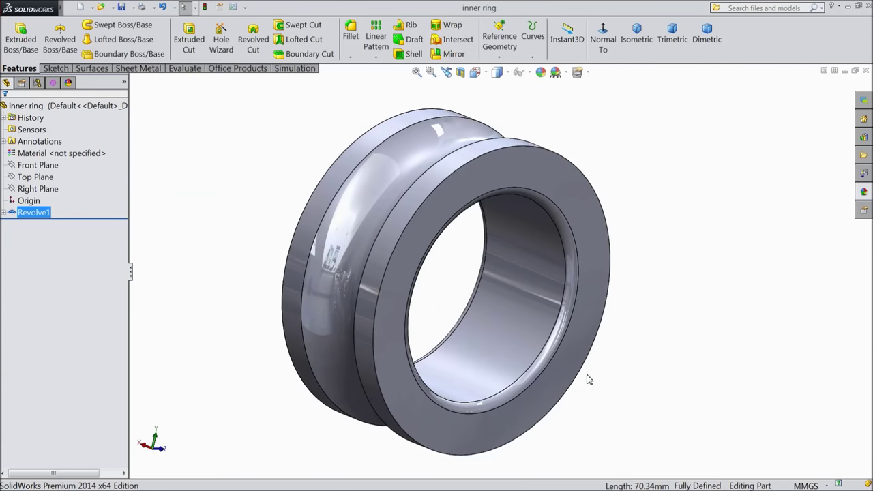
pyautogui.moveTo(639, 345)
pyautogui.mouseDown(button='middle')
pyautogui.moveTo(627, 333)
pyautogui.moveTo(641, 335)
pyautogui.mouseUp(button='middle')
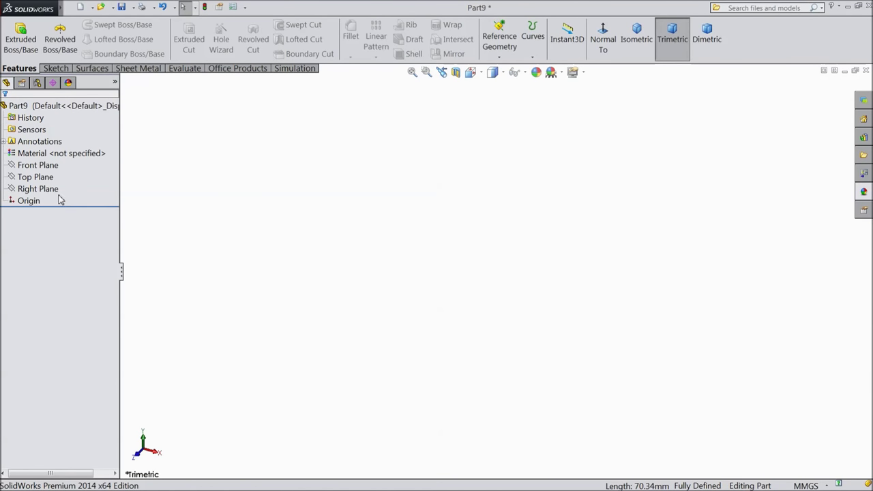
# Start a Front Plane sketch and draw a horizontal line closed by a semicircular arc.
pyautogui.click(39, 165)
pyautogui.click(54, 151)
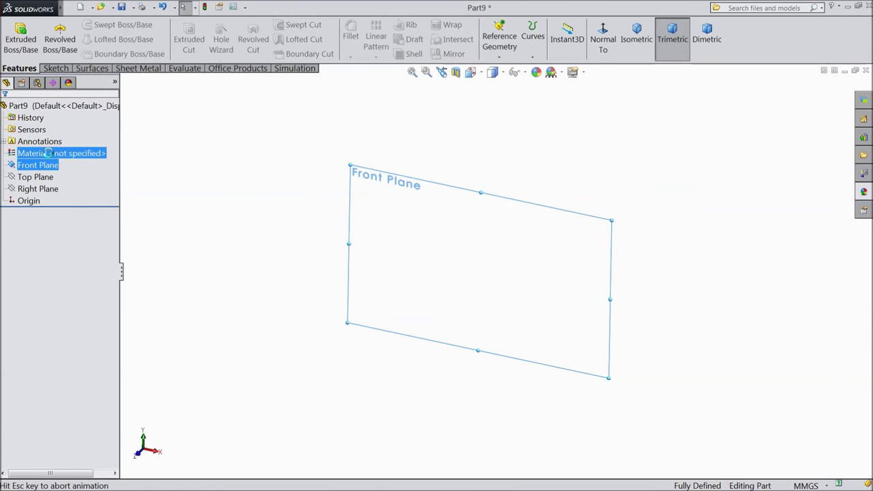
pyautogui.click(56, 68)
pyautogui.click(77, 24)
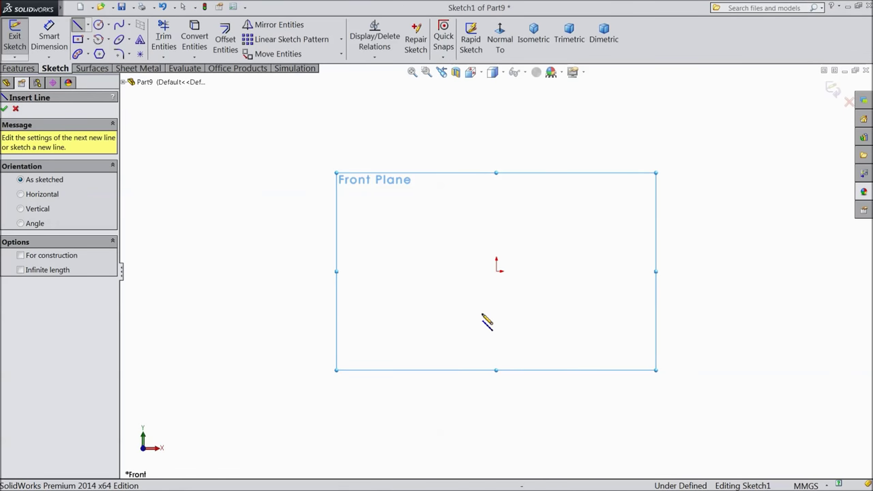
pyautogui.moveTo(457, 272); pyautogui.dragTo(567, 272)
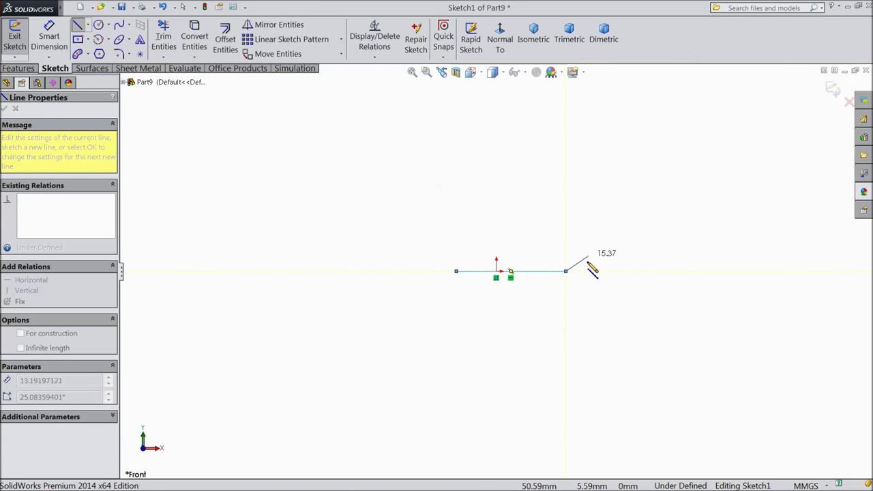
pyautogui.click(457, 272)
pyautogui.rightClick(539, 232)
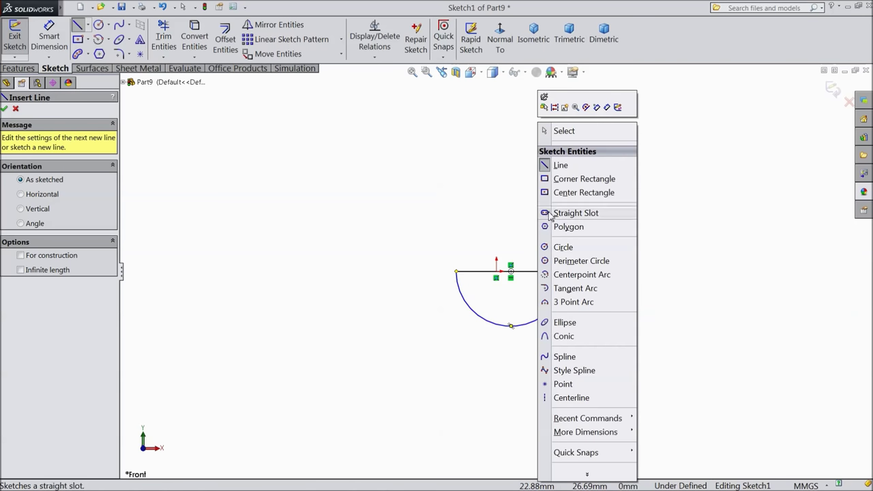
pyautogui.click(551, 167)
pyautogui.scroll(-5, 539, 279)
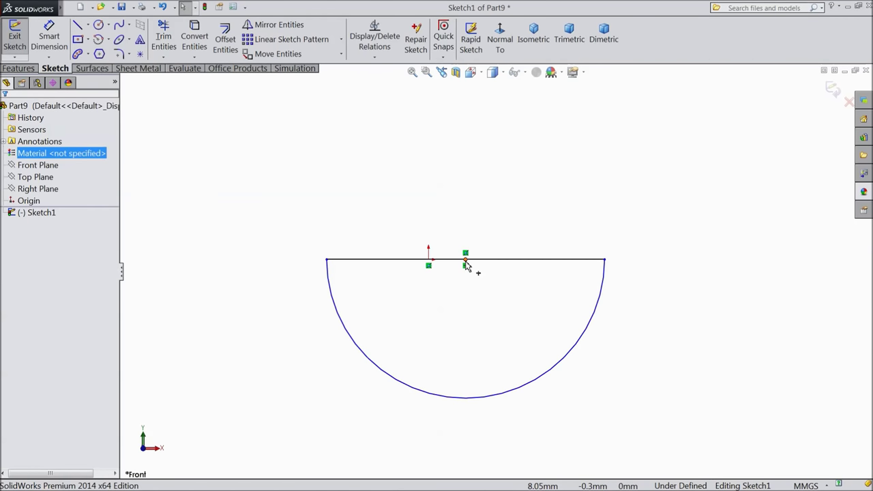
# Make the straight edge's midpoint coincident with the origin.
pyautogui.click(466, 265)
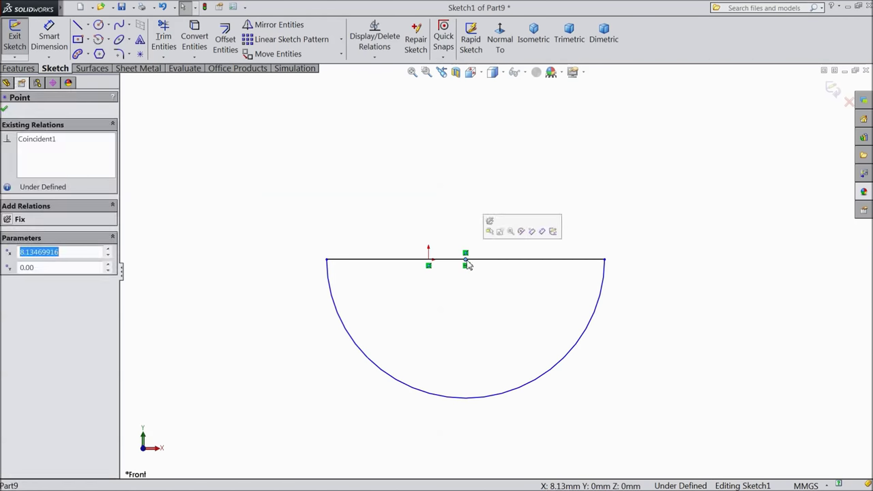
pyautogui.keyDown('ctrl'); pyautogui.click(428, 263); pyautogui.keyUp('ctrl')
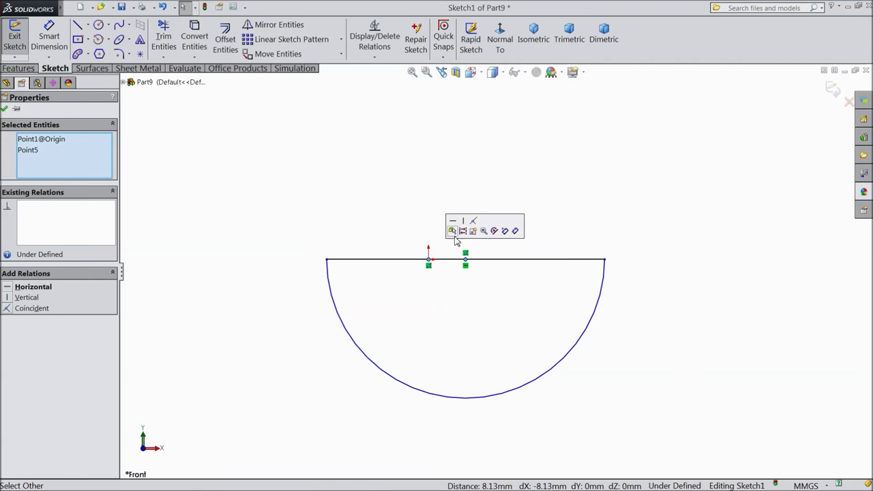
pyautogui.click(475, 223)
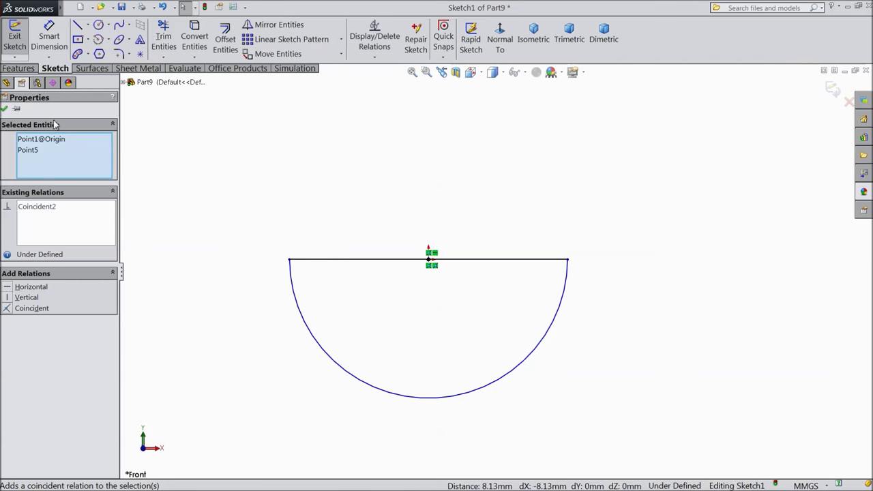
pyautogui.click(49, 38)
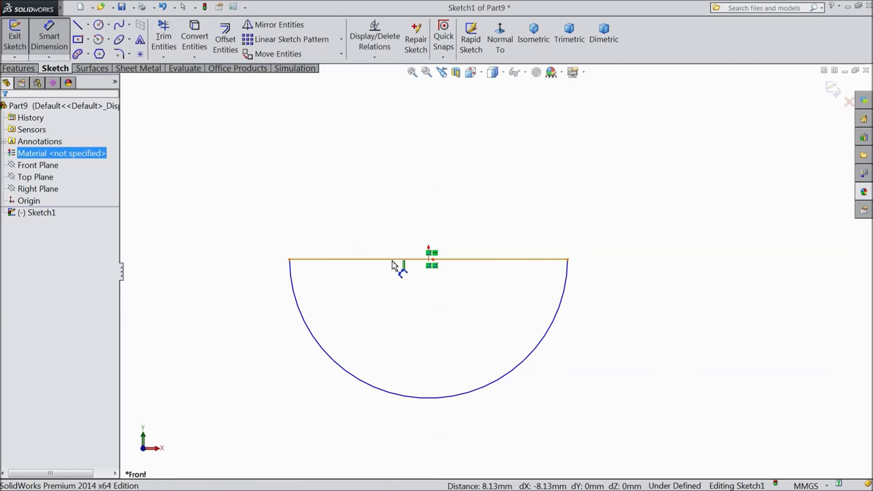
# Dimension the straight edge at 12, then edit that dimension to 24 mm.
pyautogui.click(392, 265)
pyautogui.click(418, 201)
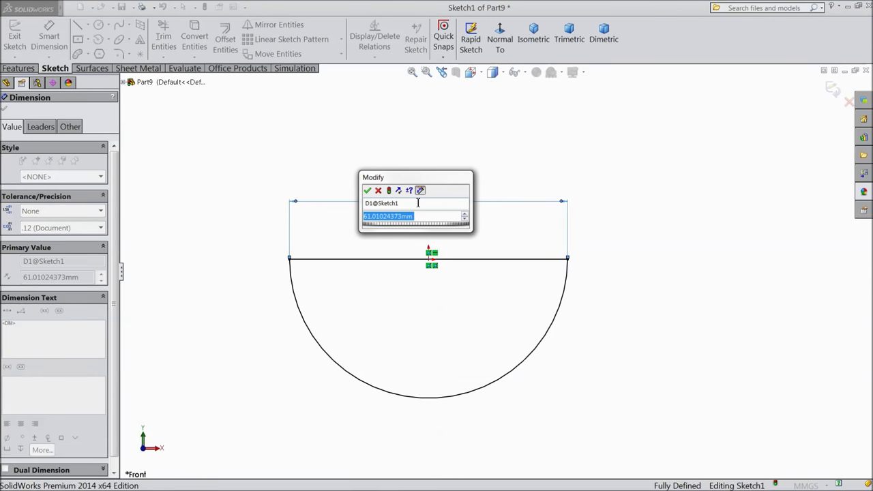
pyautogui.write('21')
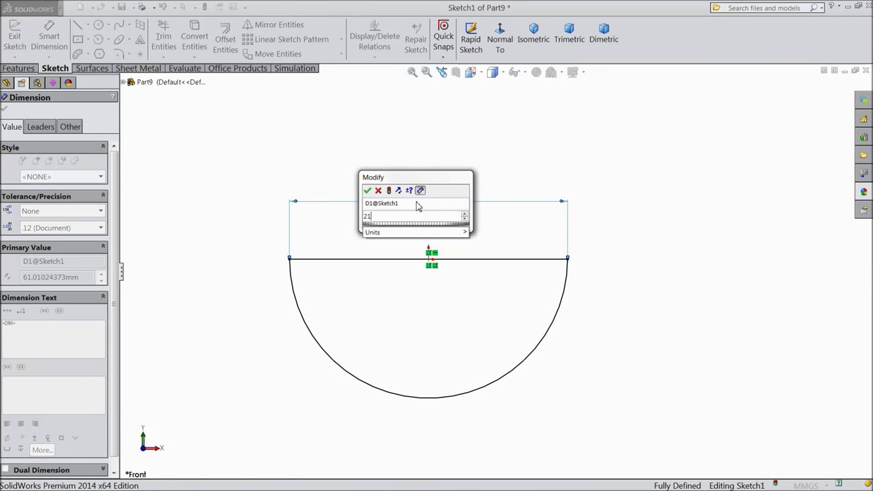
pyautogui.press('BackSpace')
pyautogui.press('BackSpace')
pyautogui.write('12')
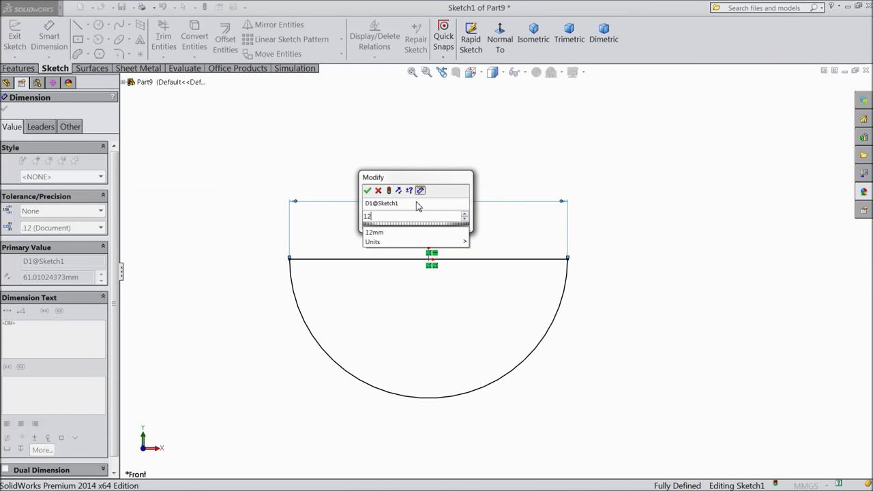
pyautogui.click(368, 191)
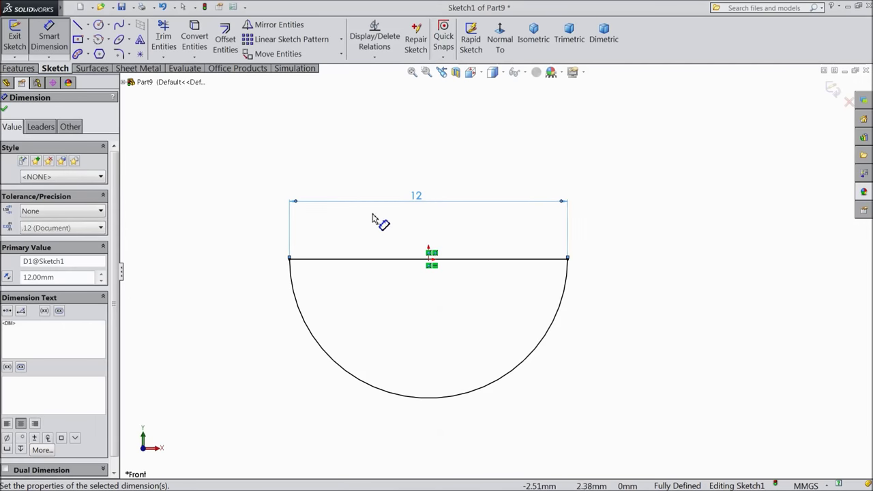
pyautogui.doubleClick(418, 199)
pyautogui.write('24')
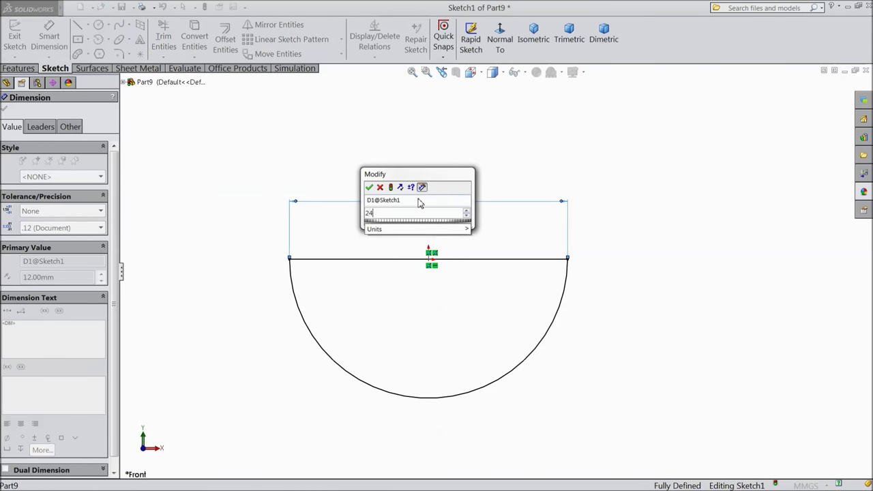
pyautogui.click(370, 188)
pyautogui.scroll(4, 452, 318)
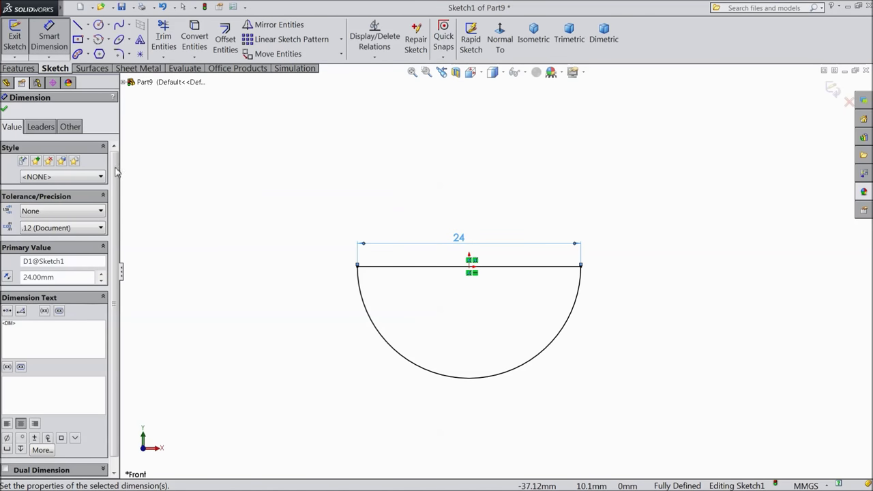
pyautogui.click(5, 109)
pyautogui.click(18, 69)
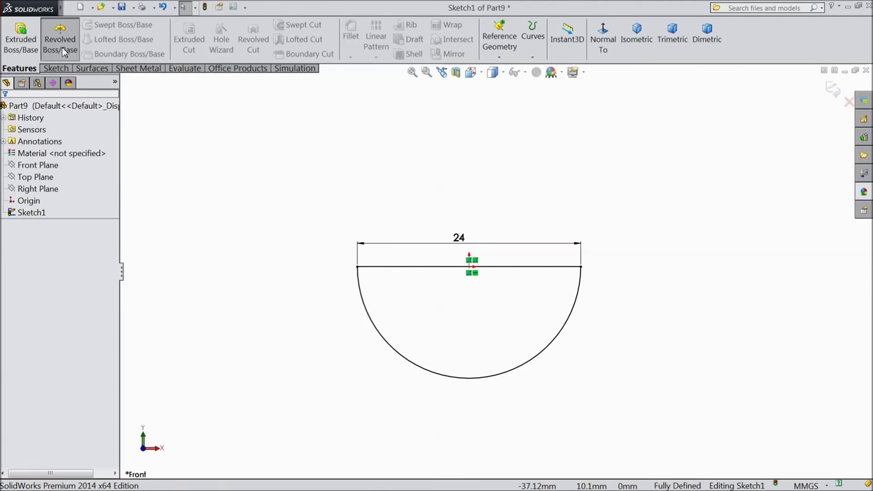
# Revolve the half-circle about its straight edge to create a 24 mm sphere.
pyautogui.click(60, 41)
pyautogui.click(438, 193)
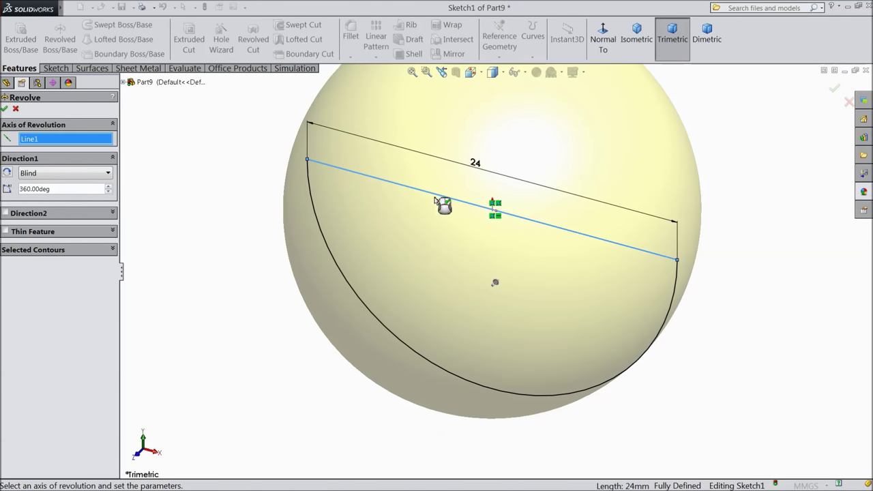
pyautogui.scroll(2, 436, 234)
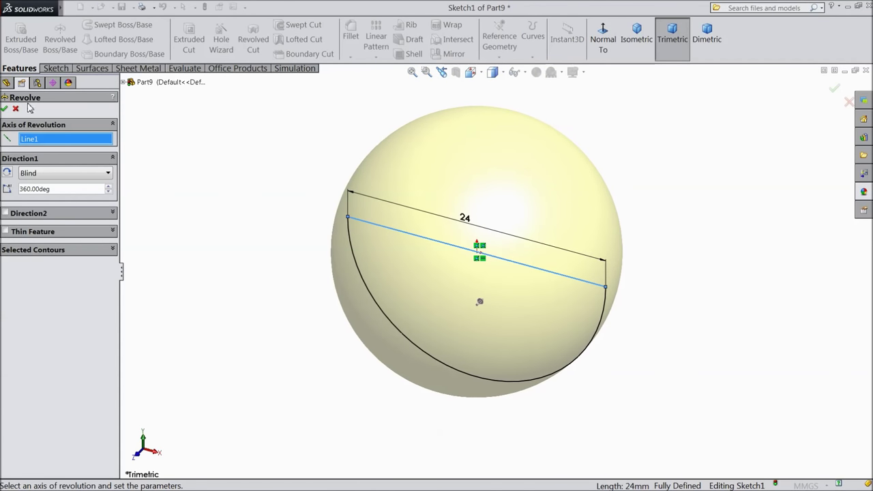
pyautogui.click(4, 110)
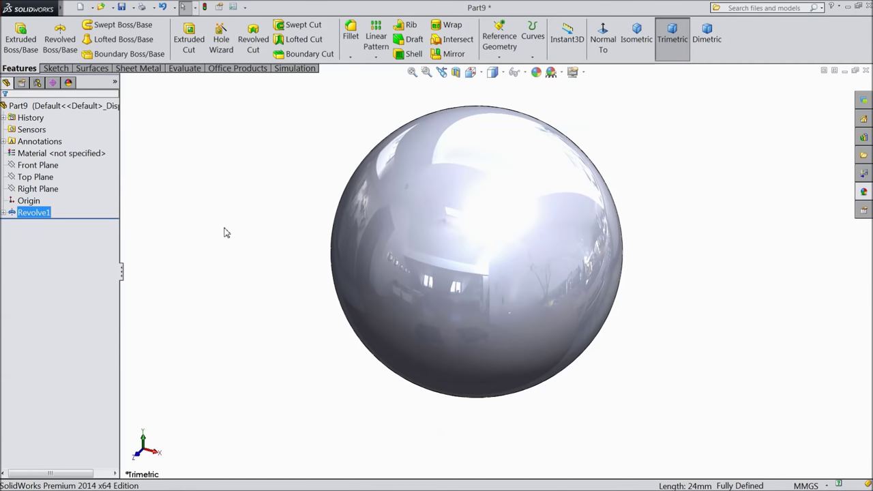
pyautogui.click(123, 8)
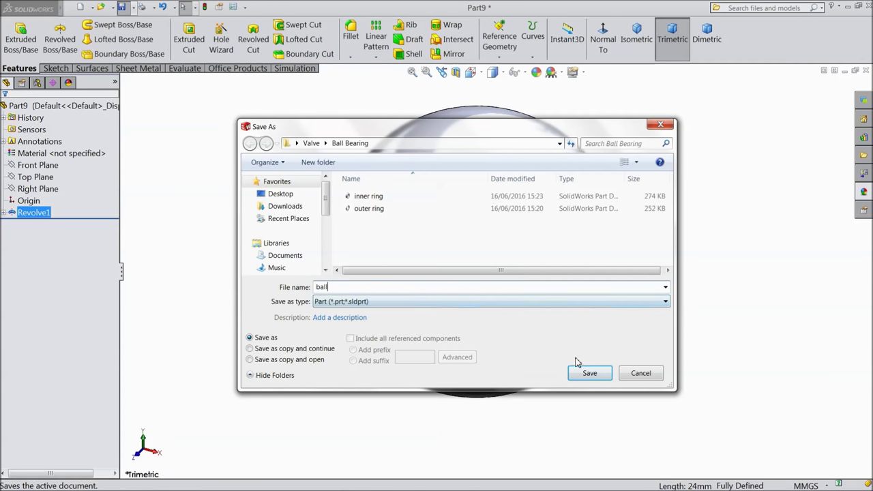
# Save the sphere part as 'ball' and orbit to check it.
pyautogui.click(590, 373)
pyautogui.scroll(2, 580, 362)
pyautogui.moveTo(604, 298); pyautogui.dragTo(530, 248, button='middle')
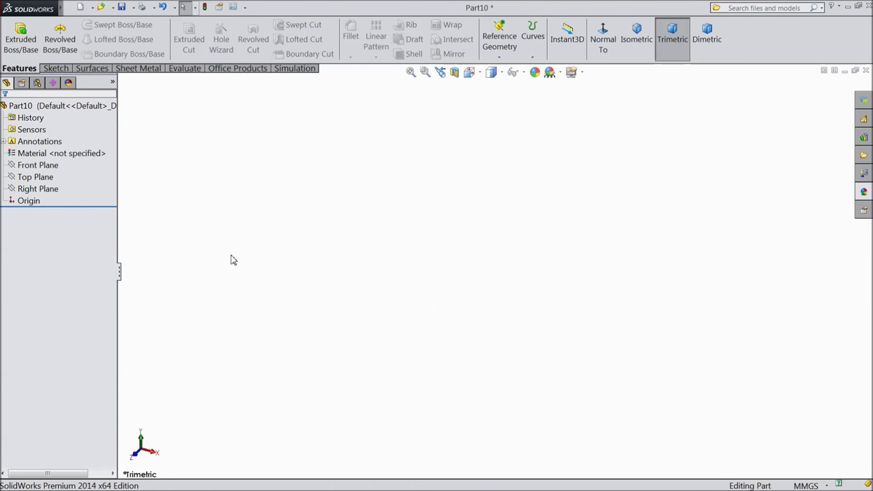
# Sketch two concentric circles centred on the origin on the Front Plane.
pyautogui.click(43, 166)
pyautogui.click(51, 154)
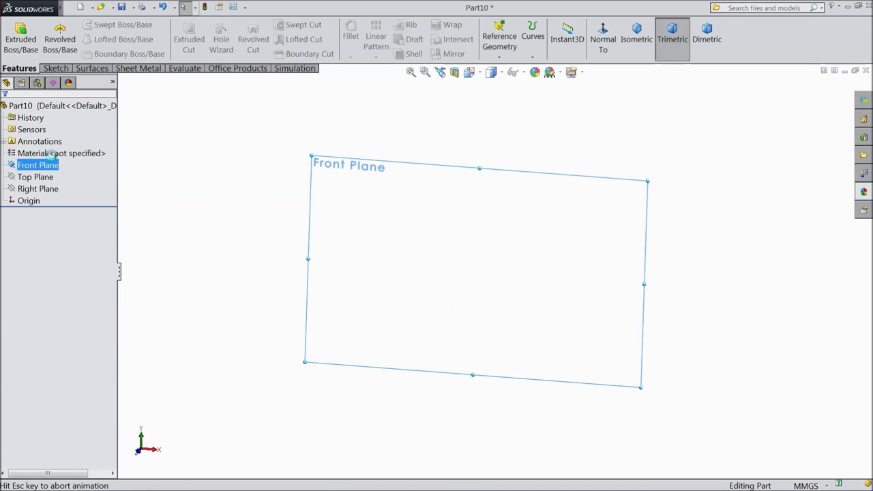
pyautogui.click(56, 68)
pyautogui.click(99, 24)
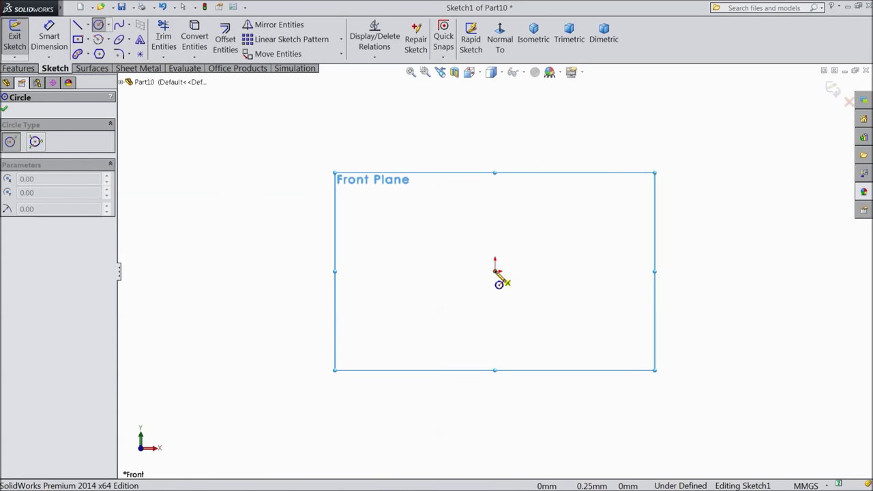
pyautogui.click(496, 272)
pyautogui.click(334, 186)
pyautogui.click(495, 271)
pyautogui.click(339, 238)
pyautogui.press('Escape')
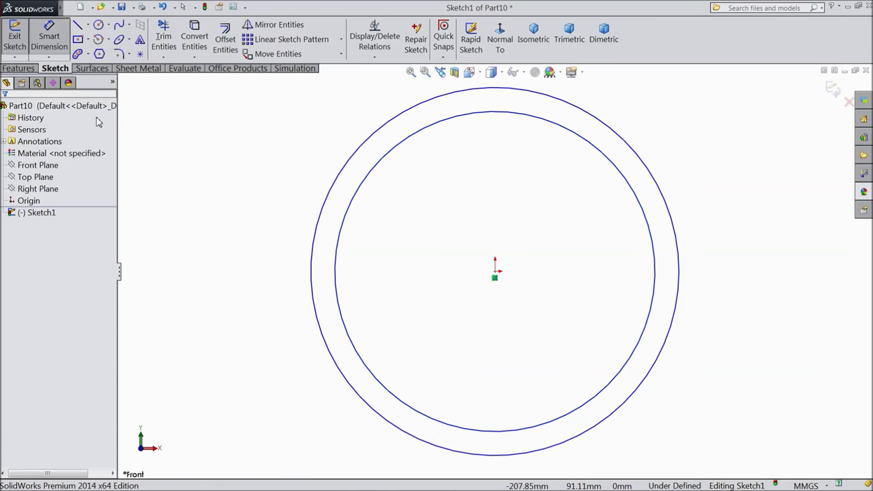
# Dimension the outer circle Ø94 mm and the inner circle Ø86 mm.
pyautogui.click(311, 285)
pyautogui.click(251, 281)
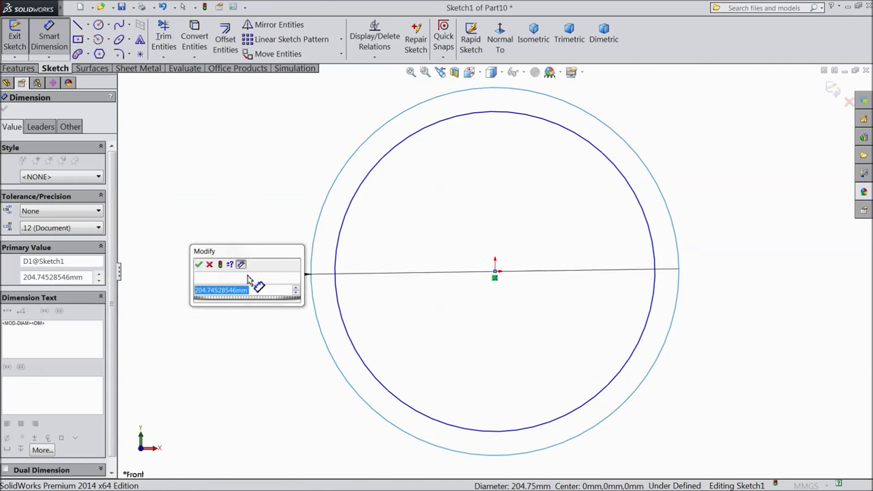
pyautogui.write('94')
pyautogui.press('Return')
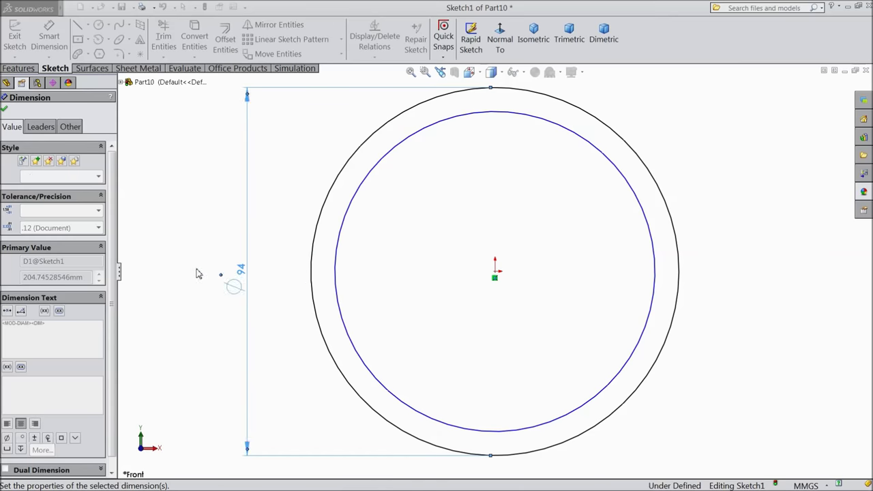
pyautogui.click(336, 287)
pyautogui.click(295, 285)
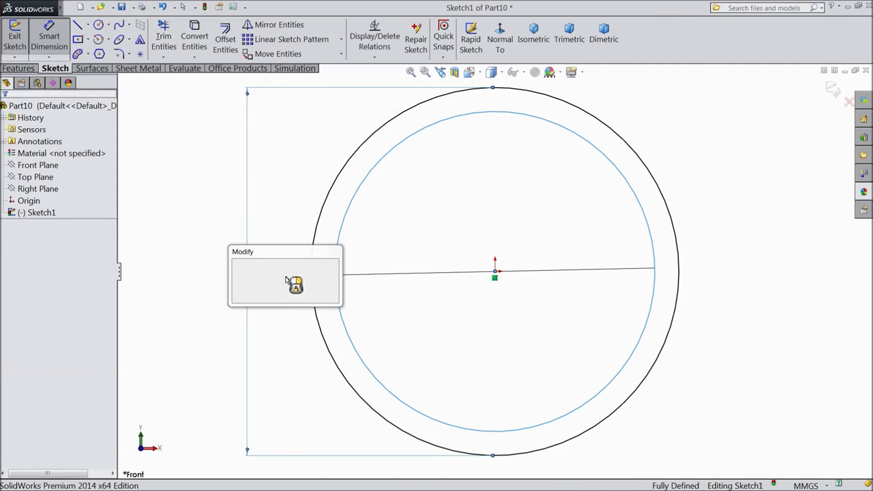
pyautogui.write('86')
pyautogui.click(238, 265)
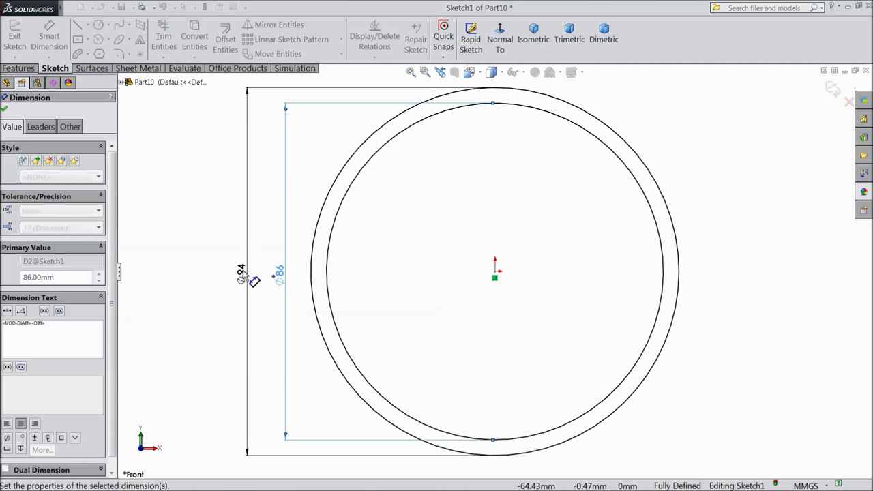
pyautogui.click(4, 108)
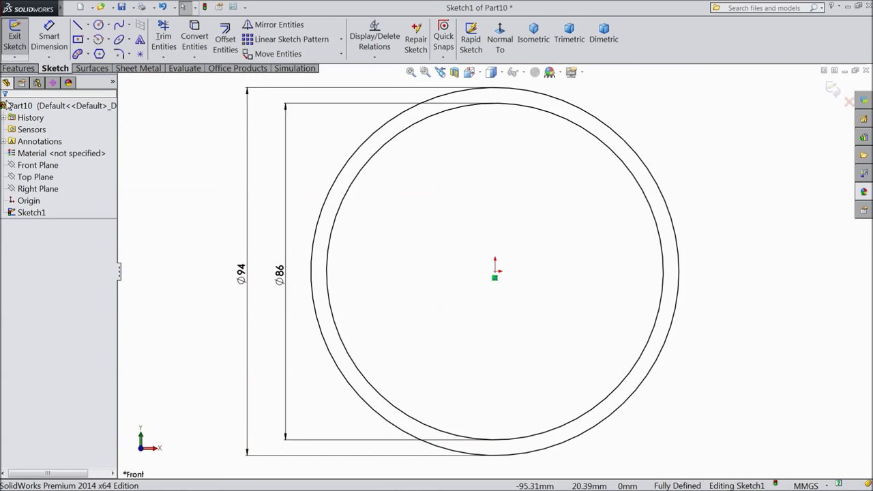
pyautogui.click(19, 69)
# Extrude the two-circle sketch 16 mm using the Mid Plane end condition.
pyautogui.click(20, 38)
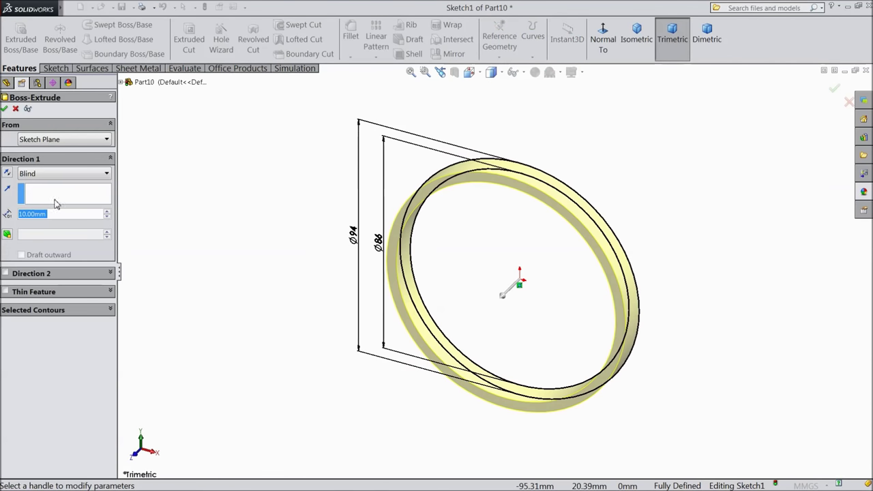
pyautogui.click(55, 175)
pyautogui.click(43, 234)
pyautogui.write('16')
pyautogui.press('Return')
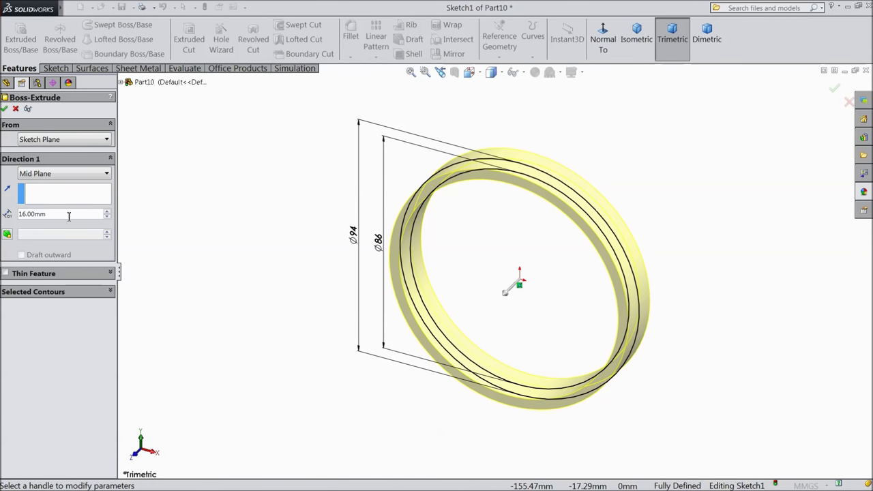
pyautogui.click(5, 108)
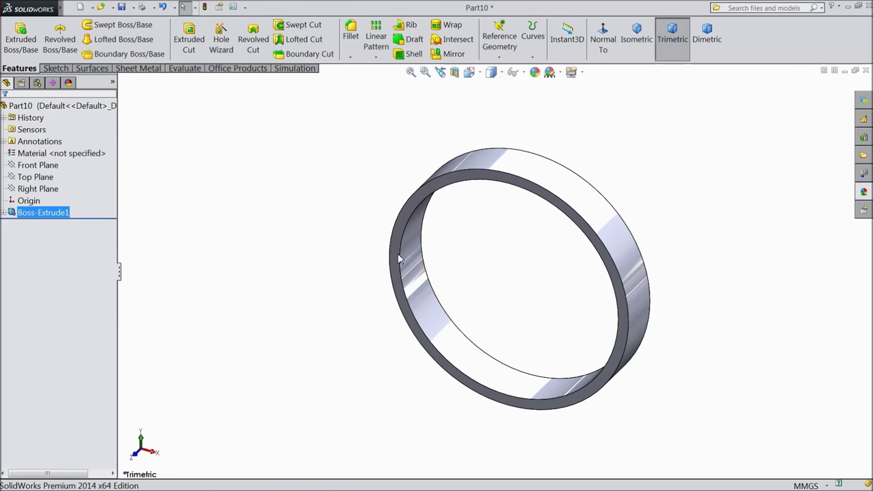
pyautogui.click(428, 196)
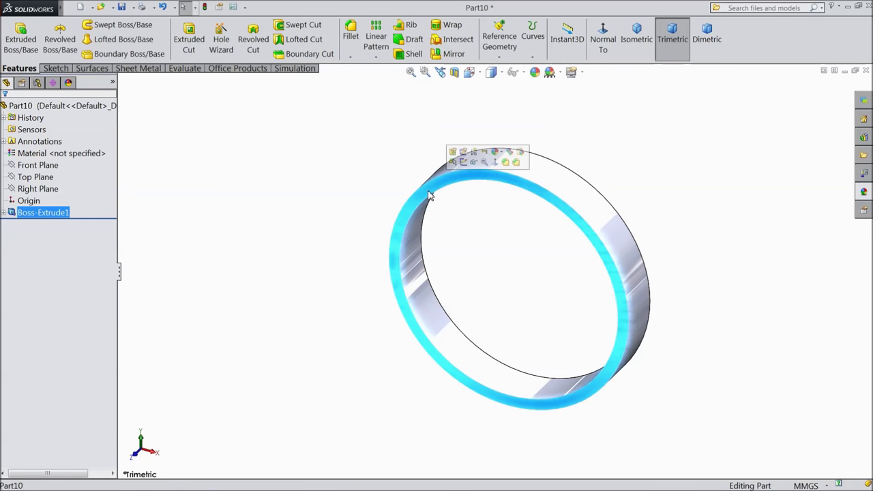
# Start a sketch on the ring face, view it normal, and draw a vertical centerline from the origin.
pyautogui.click(464, 164)
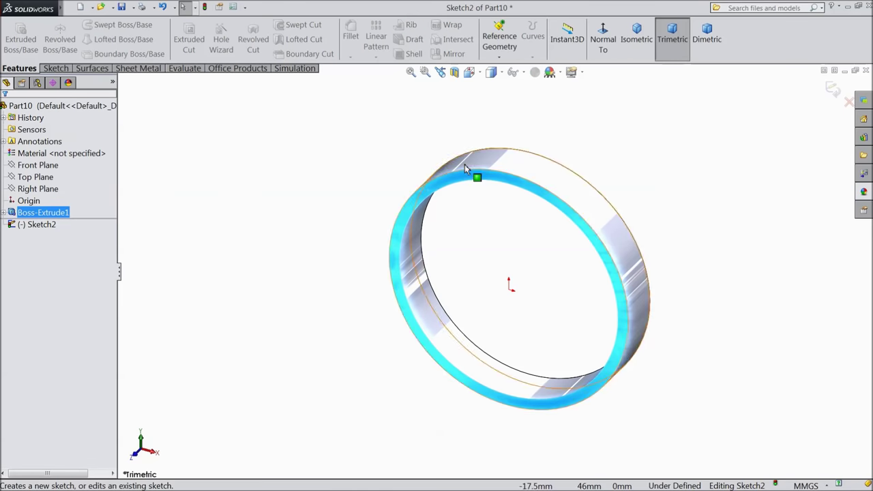
pyautogui.click(613, 46)
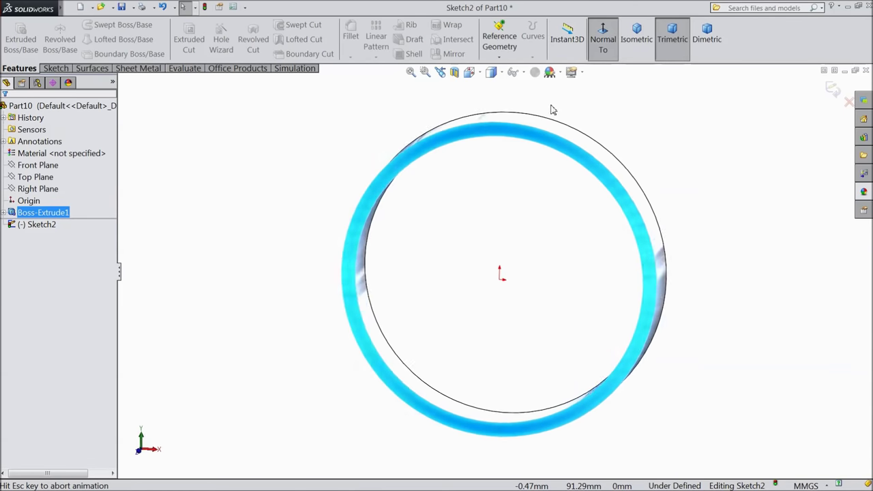
pyautogui.click(55, 68)
pyautogui.click(88, 25)
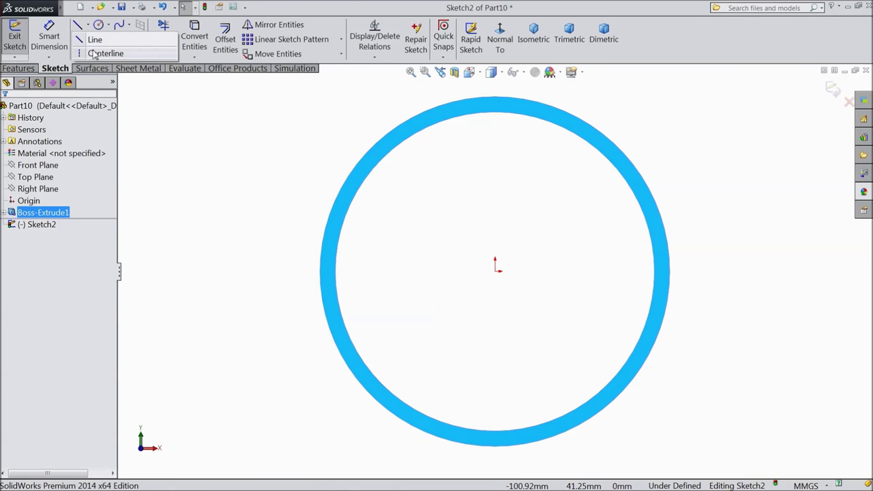
pyautogui.click(95, 53)
pyautogui.click(496, 271)
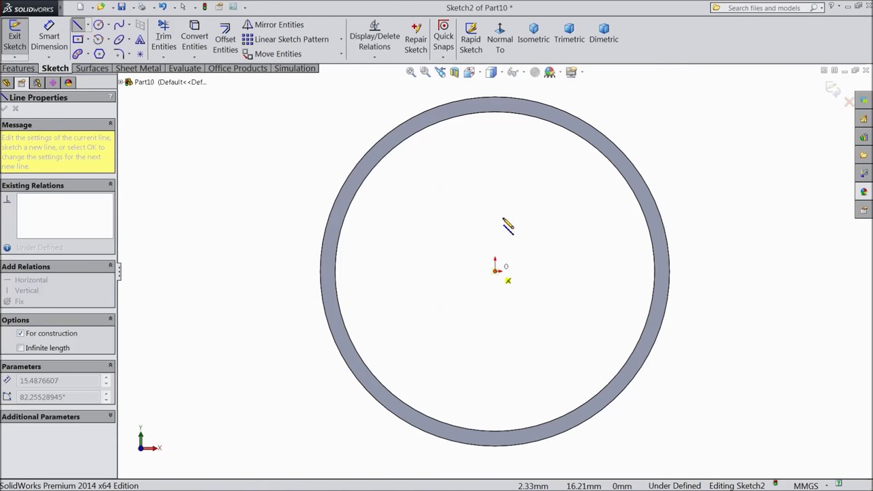
pyautogui.scroll(2, 499, 140)
pyautogui.click(495, 116)
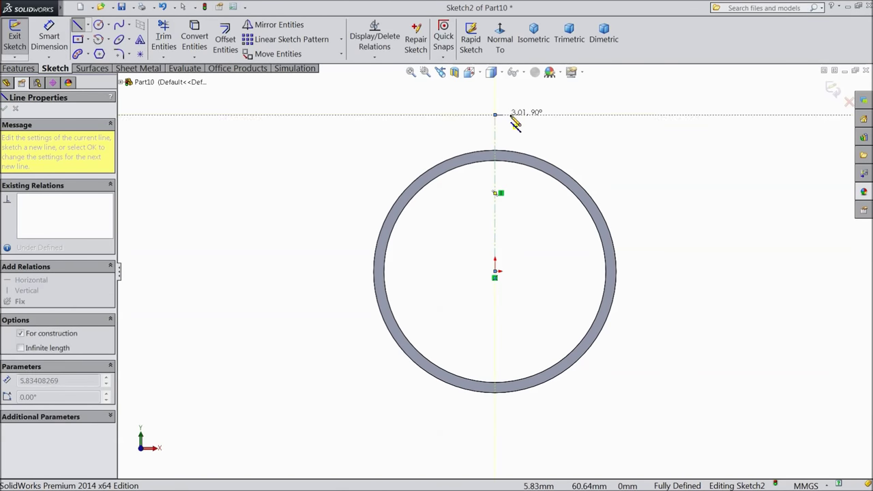
pyautogui.rightClick(524, 90)
pyautogui.click(546, 98)
# Draw a vertical line on the centerline and close it with a half-circle arc at the top.
pyautogui.scroll(-2, 517, 166)
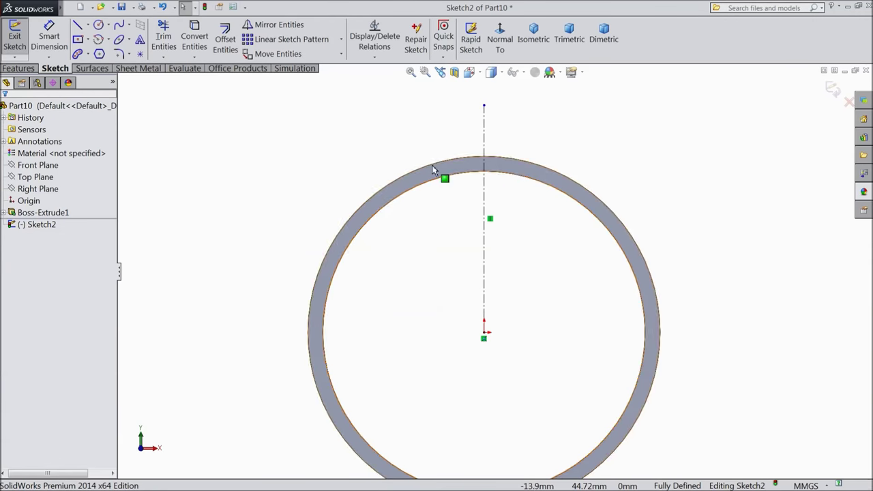
pyautogui.click(78, 26)
pyautogui.scroll(-2, 434, 144)
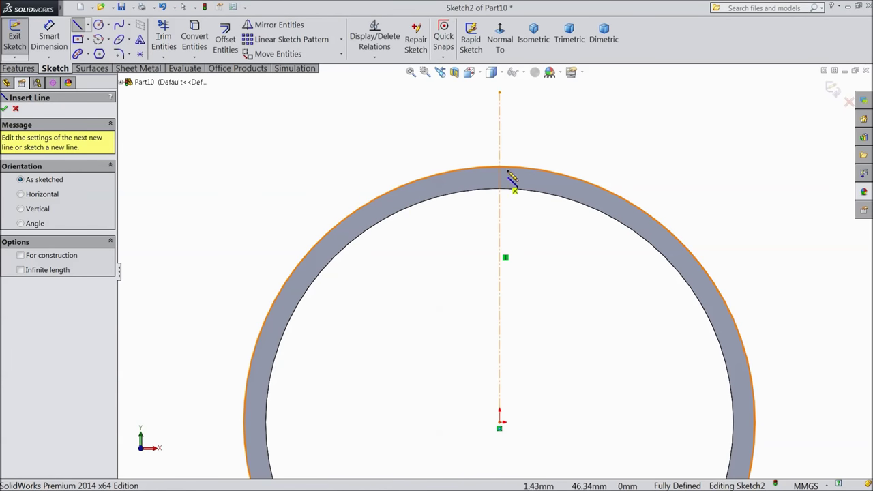
pyautogui.click(501, 140)
pyautogui.click(500, 219)
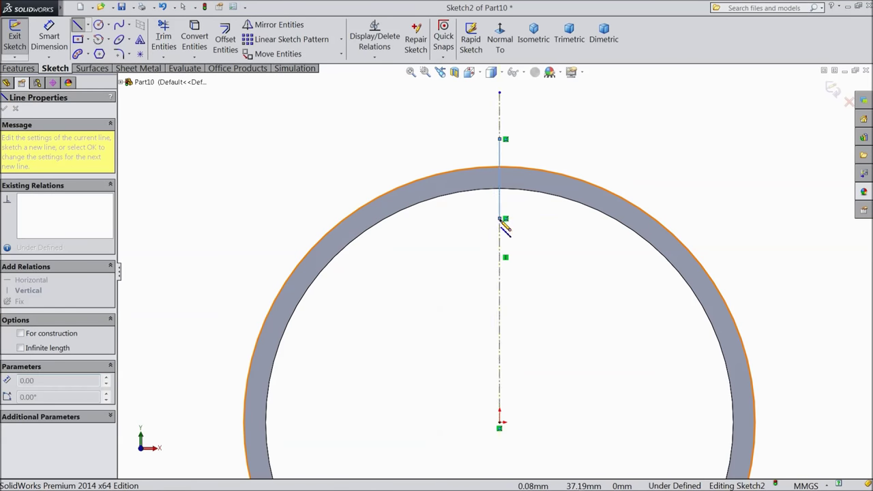
pyautogui.click(505, 140)
pyautogui.rightClick(558, 135)
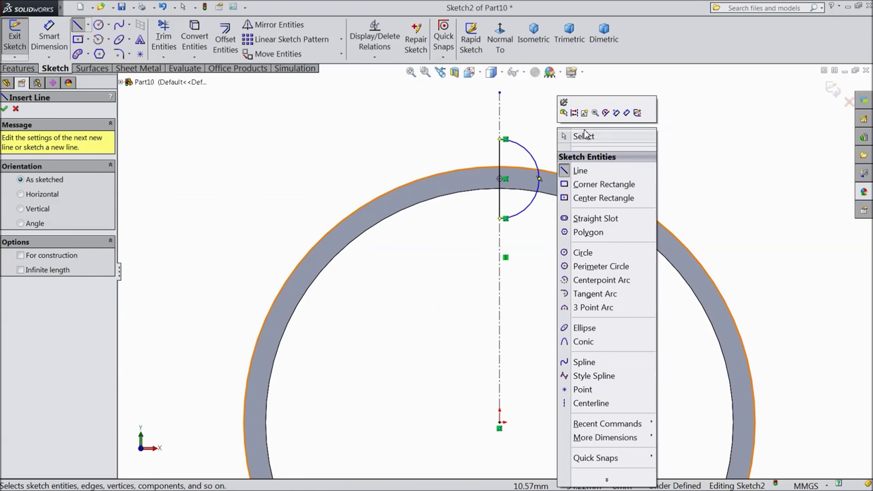
# Draw a circle centred on the origin passing through the middle of the ring.
pyautogui.click(586, 135)
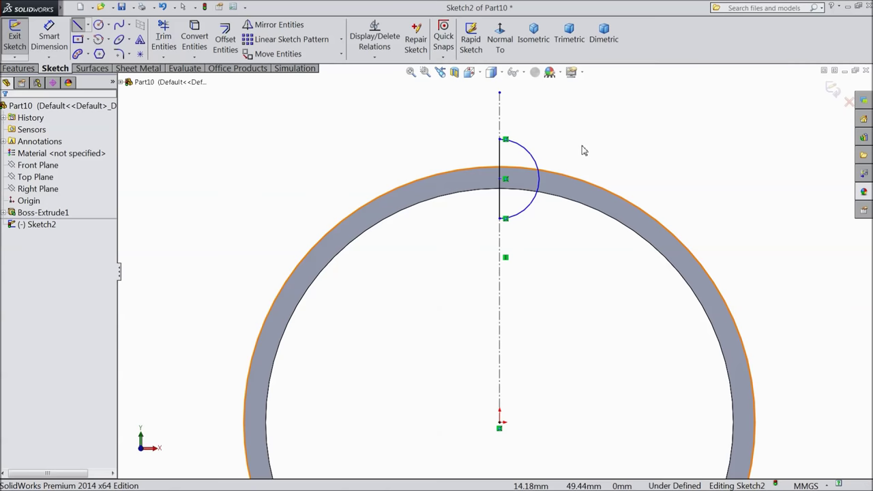
pyautogui.click(99, 26)
pyautogui.click(500, 427)
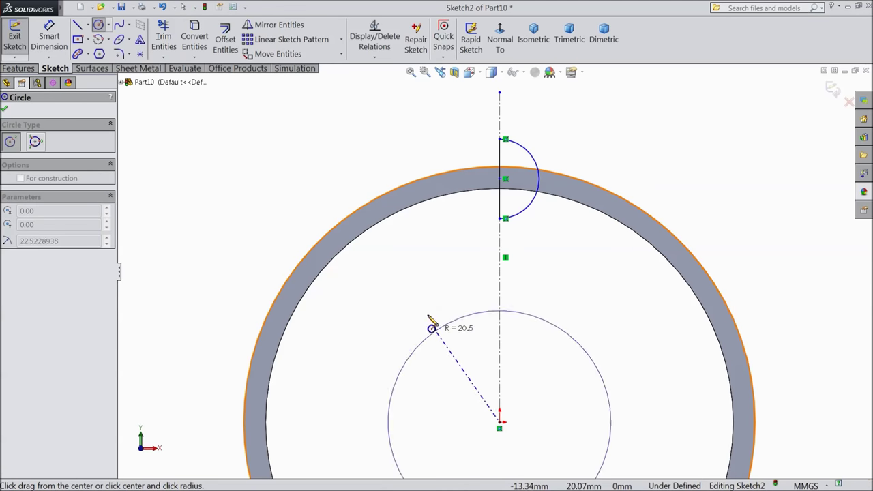
pyautogui.click(375, 227)
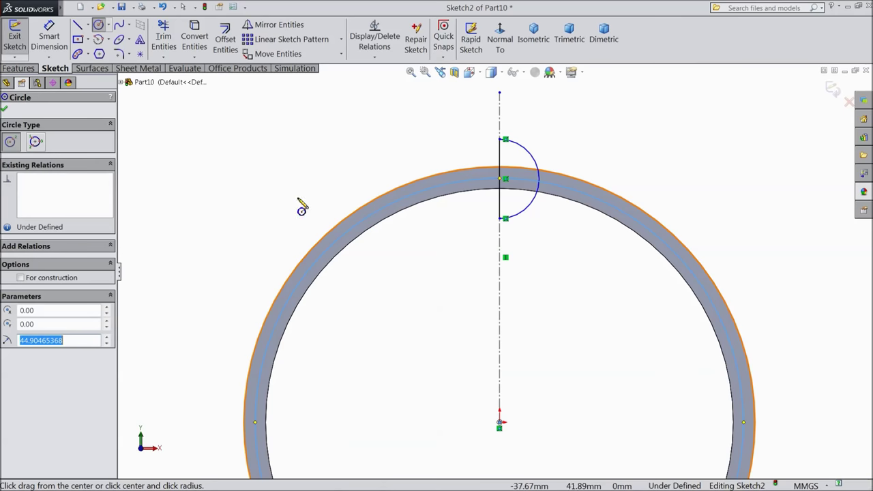
pyautogui.press('Escape')
# Dimension the new circle's diameter to 90 mm.
pyautogui.click(352, 239)
pyautogui.click(254, 219)
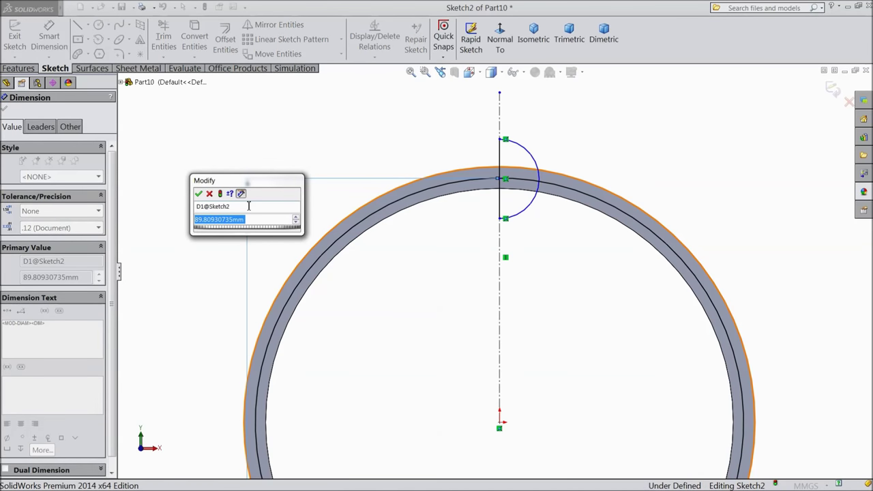
pyautogui.write('90')
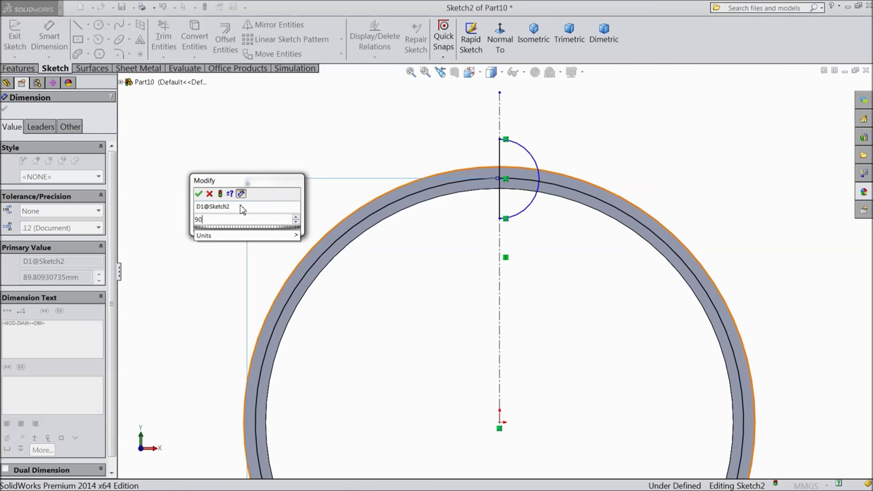
pyautogui.click(198, 194)
pyautogui.scroll(-2, 539, 174)
pyautogui.scroll(-2, 532, 194)
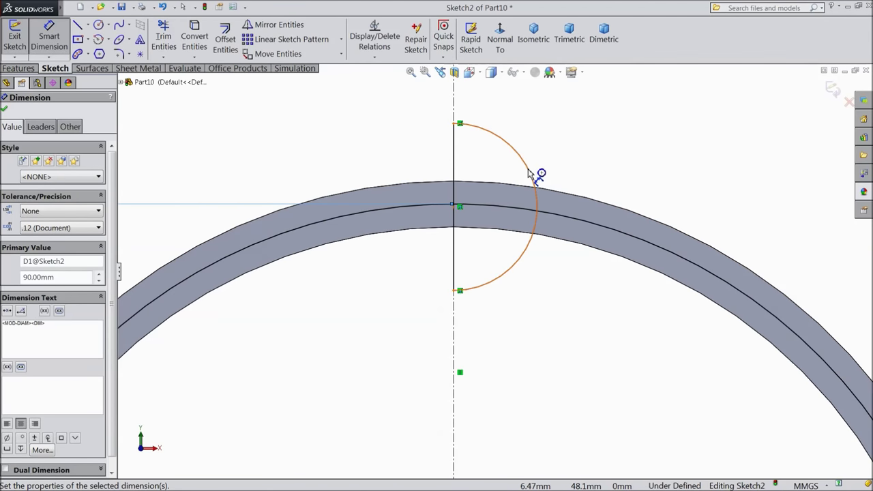
pyautogui.click(6, 110)
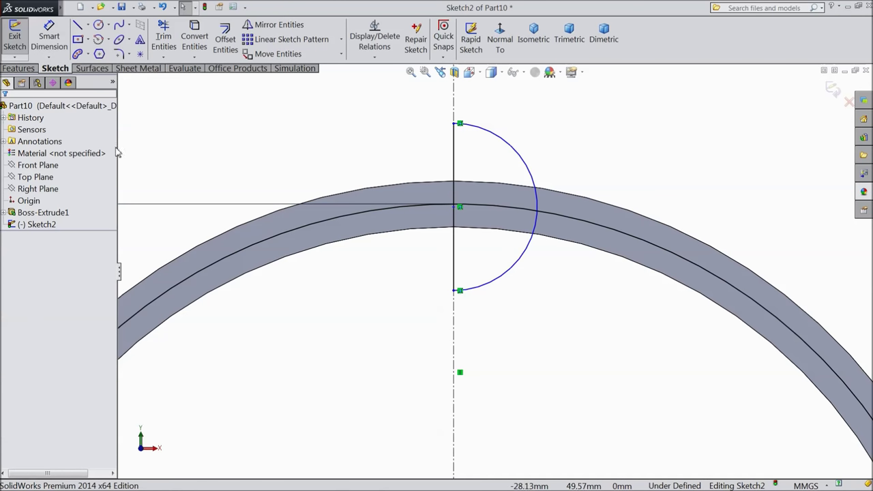
# Convert the Ø90 circle to construction geometry.
pyautogui.click(455, 208)
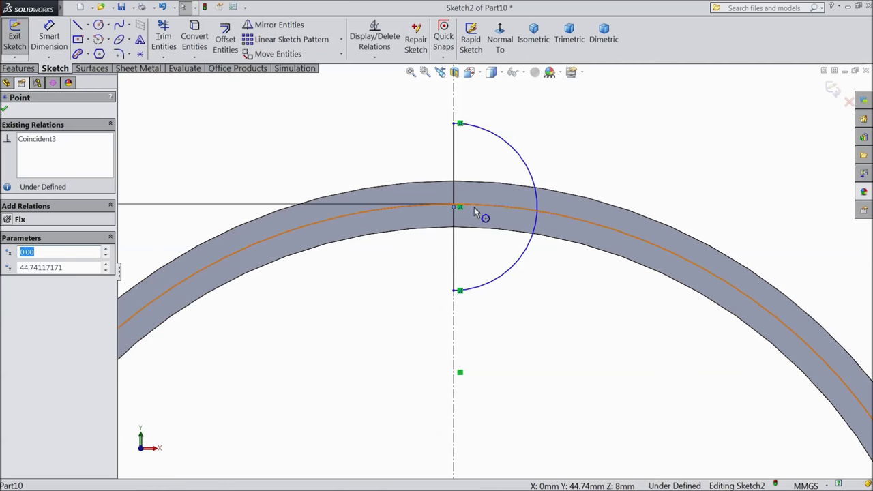
pyautogui.click(494, 207)
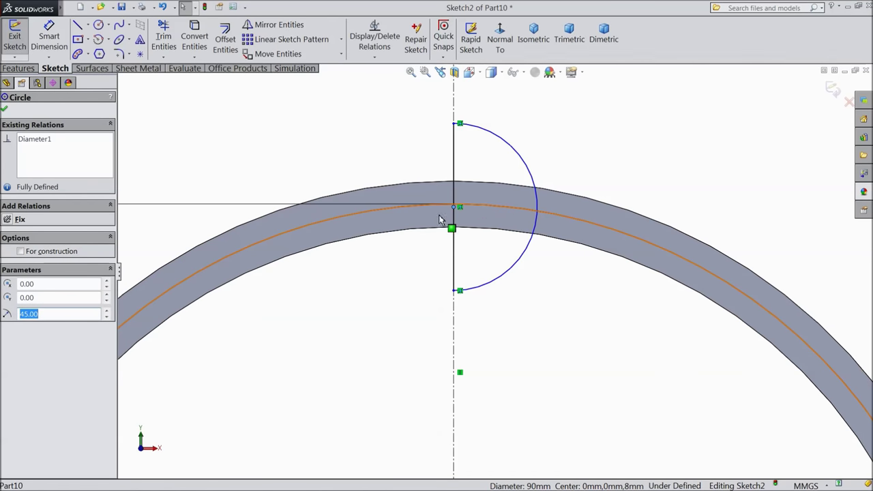
pyautogui.click(42, 252)
pyautogui.click(297, 181)
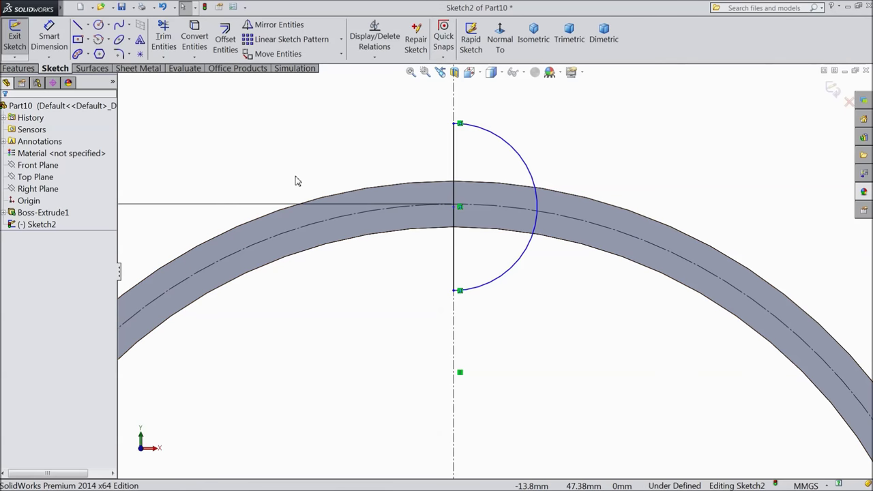
# Try a coincident relation between the line point and the centre arc, dismissing the invalid-geometry warning.
pyautogui.click(454, 208)
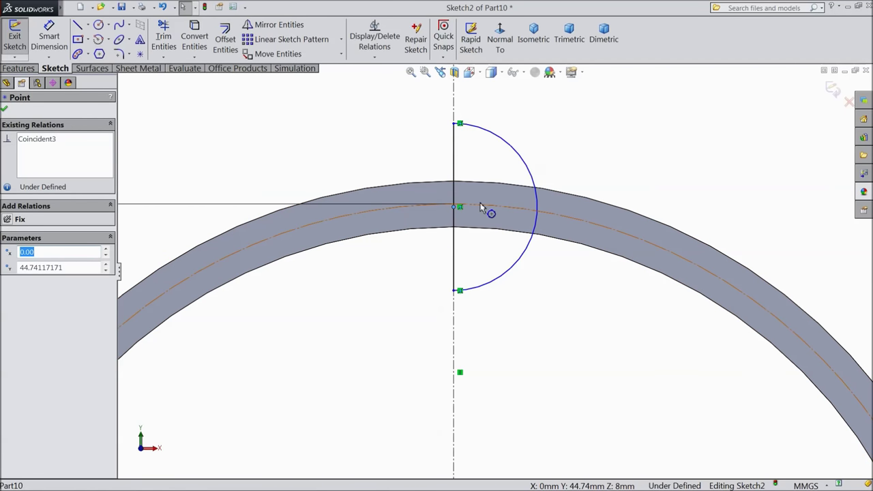
pyautogui.keyDown('ctrl'); pyautogui.click(510, 210); pyautogui.keyUp('ctrl')
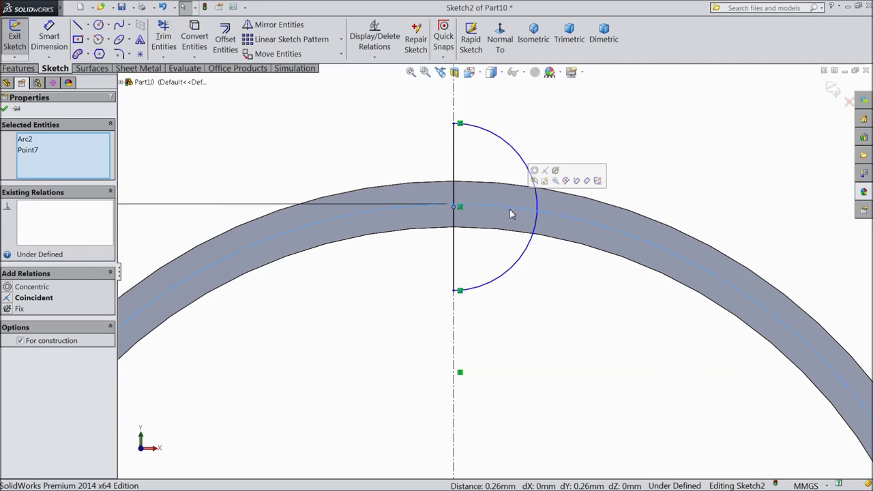
pyautogui.click(545, 172)
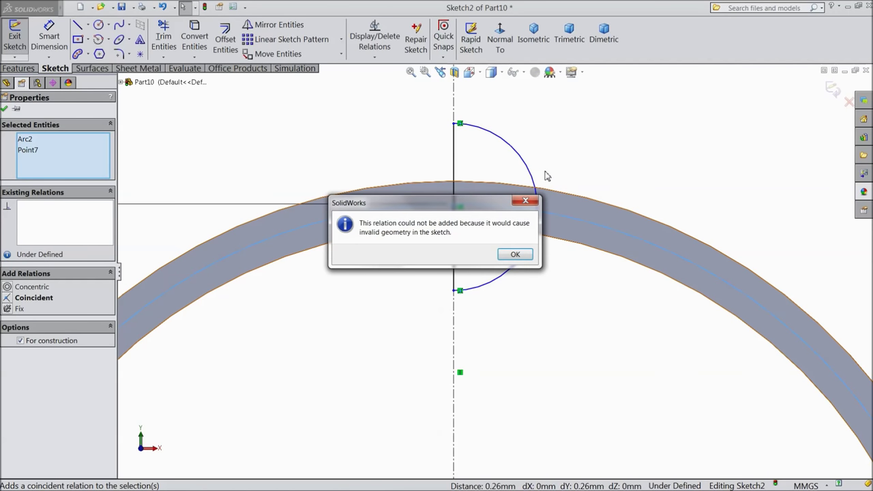
pyautogui.click(513, 256)
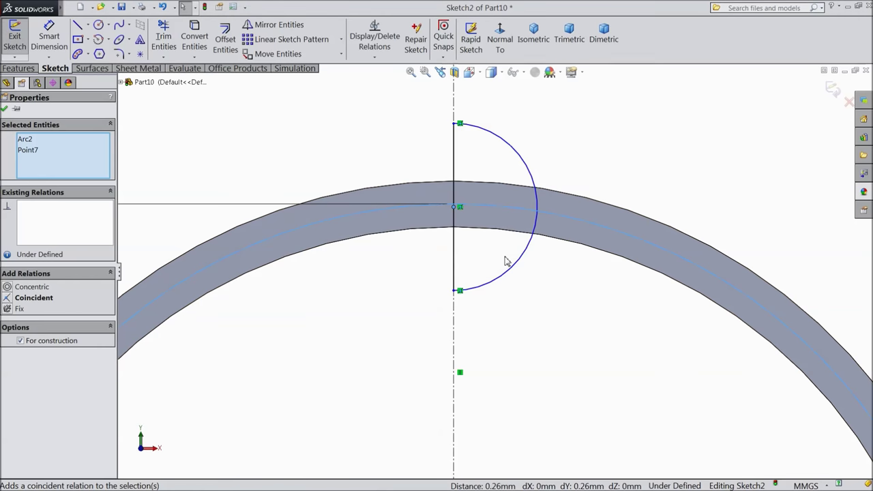
pyautogui.click(5, 109)
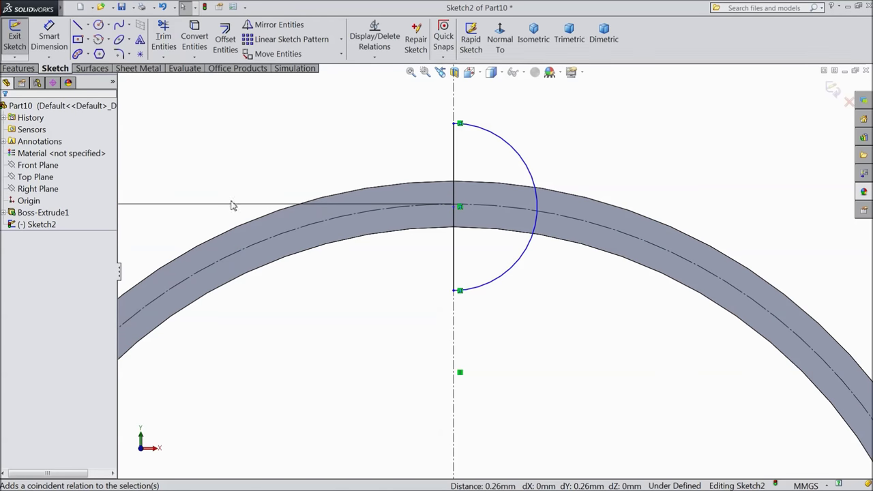
# Make the half-circle's midpoint coincident with the Ø90 construction circle.
pyautogui.click(453, 208)
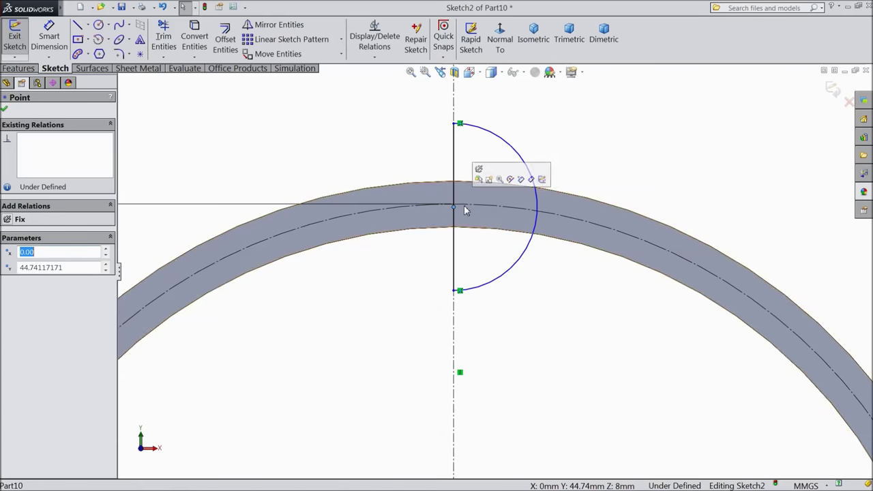
pyautogui.scroll(-4, 464, 212)
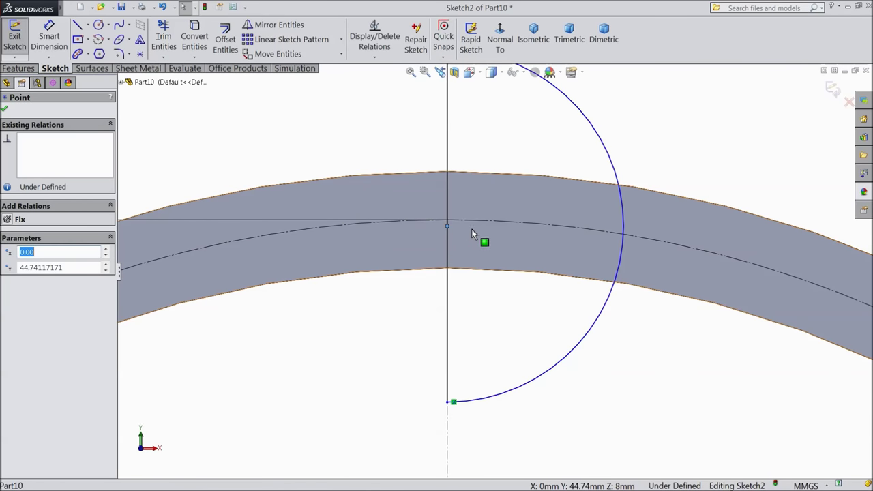
pyautogui.keyDown('ctrl'); pyautogui.click(493, 221); pyautogui.keyUp('ctrl')
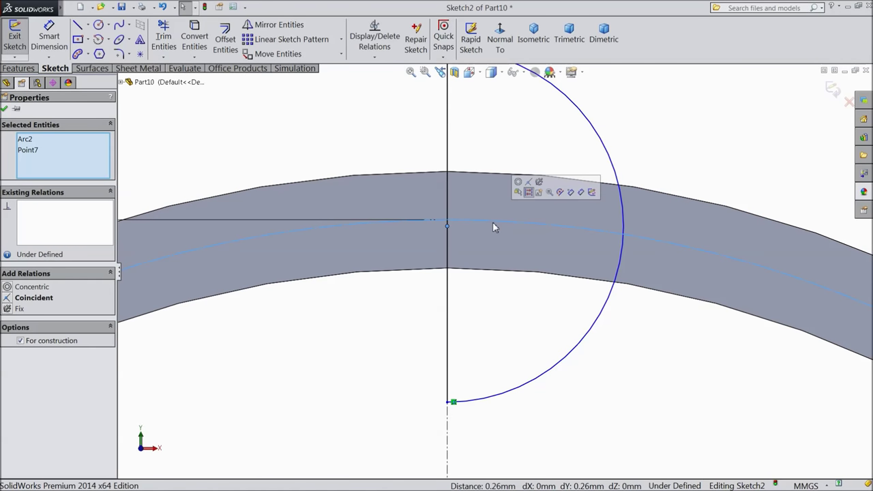
pyautogui.click(529, 185)
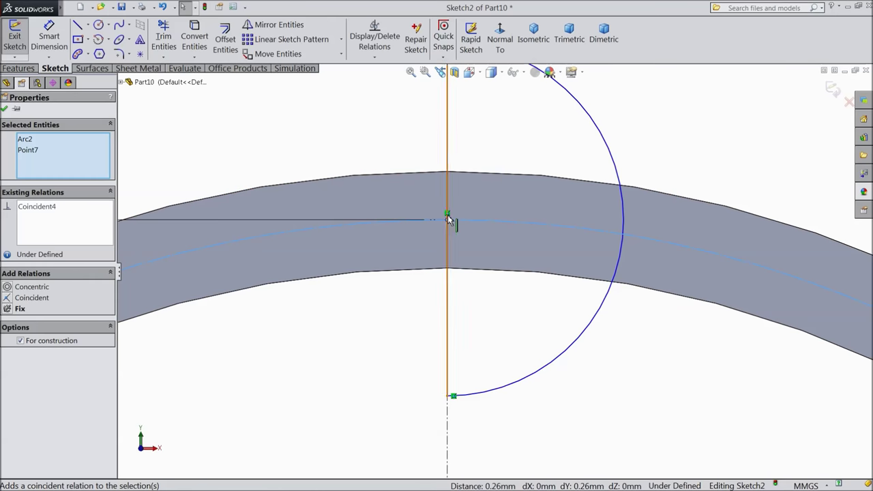
pyautogui.scroll(2, 444, 225)
pyautogui.scroll(1, 444, 225)
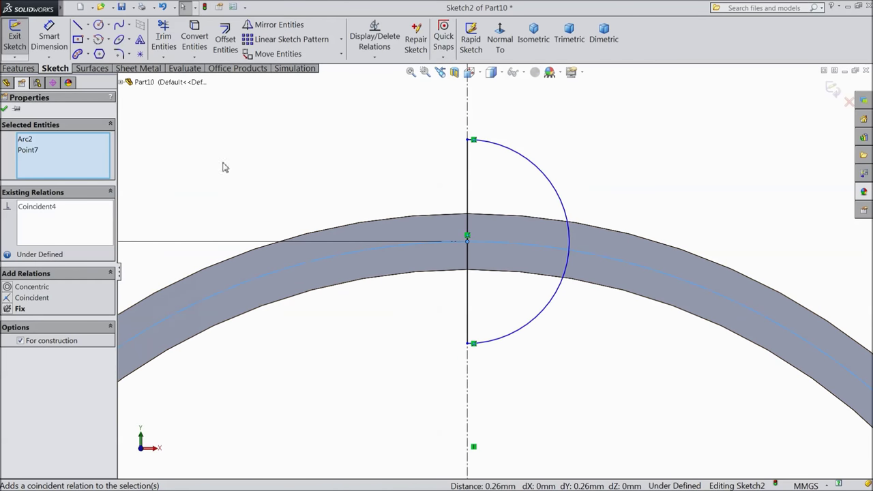
pyautogui.click(4, 109)
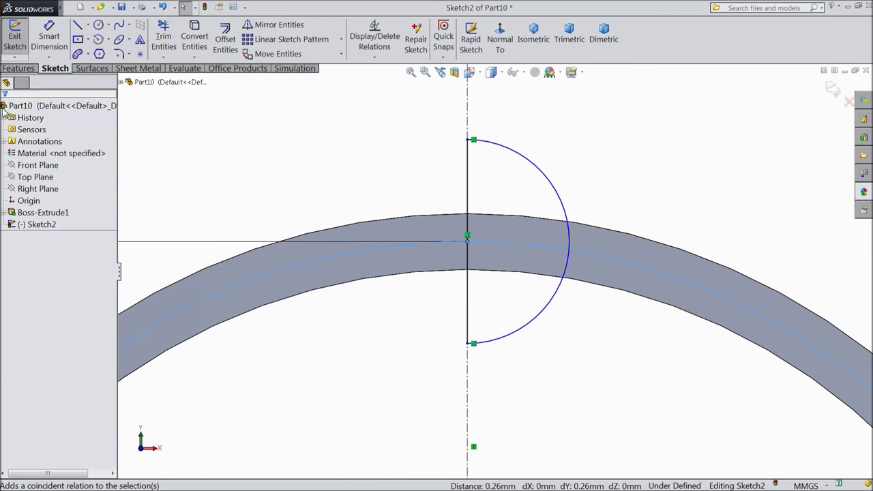
pyautogui.click(20, 71)
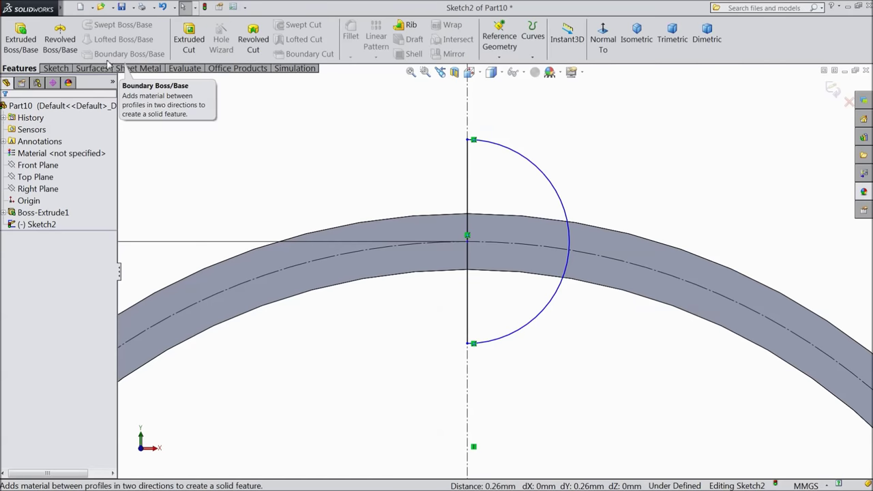
# Revolve-cut the half-circle profile 360° about Line1 to form the ball pocket.
pyautogui.click(251, 45)
pyautogui.scroll(3, 342, 237)
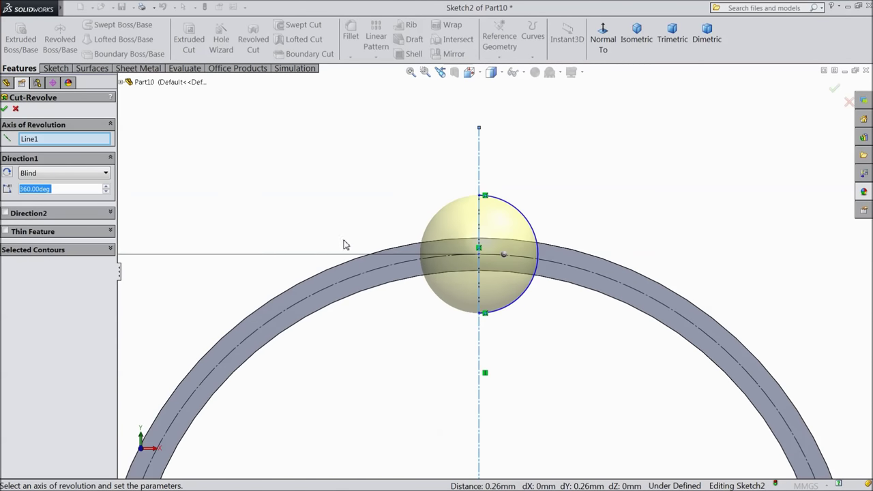
pyautogui.scroll(3, 534, 334)
pyautogui.moveTo(534, 333); pyautogui.dragTo(487, 345, button='middle')
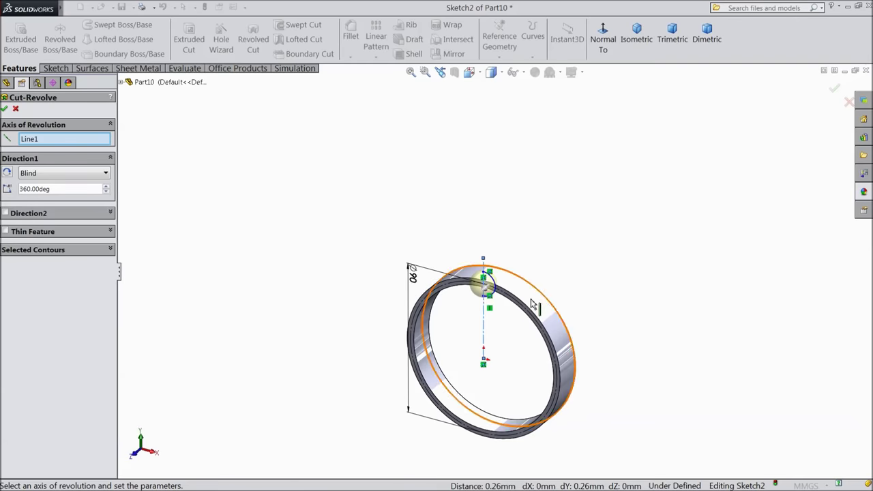
pyautogui.scroll(-3, 490, 316)
pyautogui.scroll(-3, 511, 300)
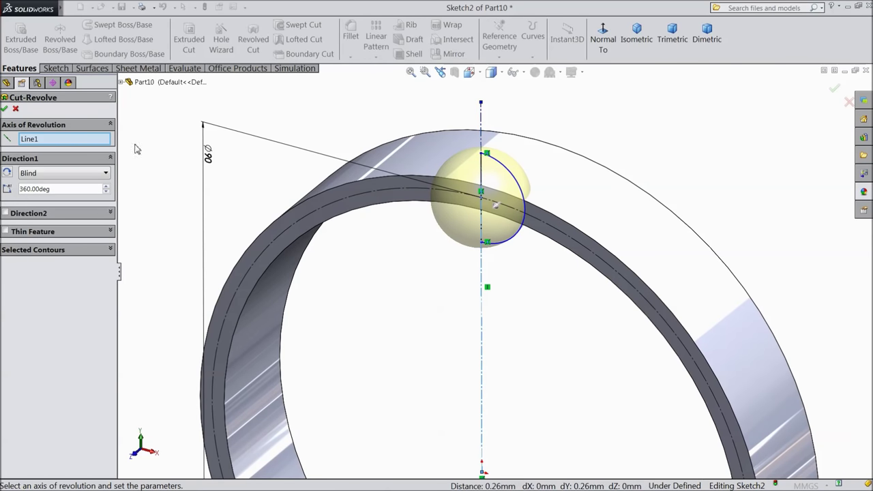
pyautogui.click(5, 110)
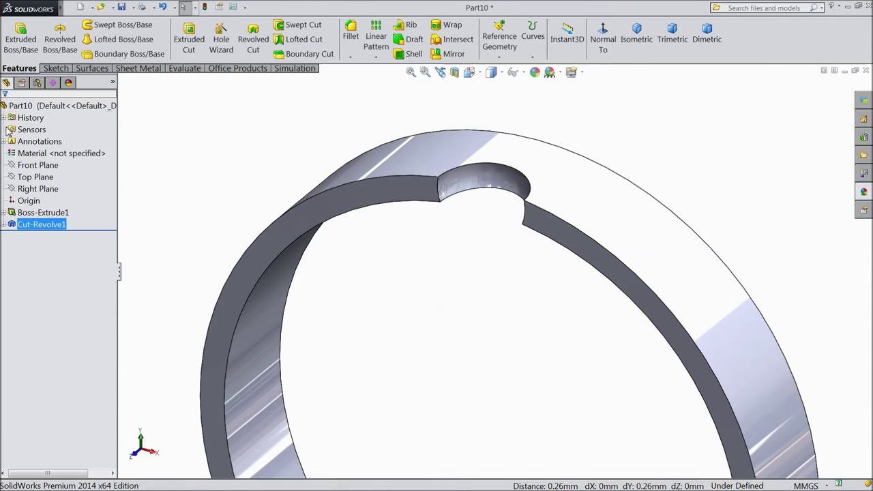
# Fillet the pocket's two inner-face edges with a 2.1 mm radius.
pyautogui.click(350, 34)
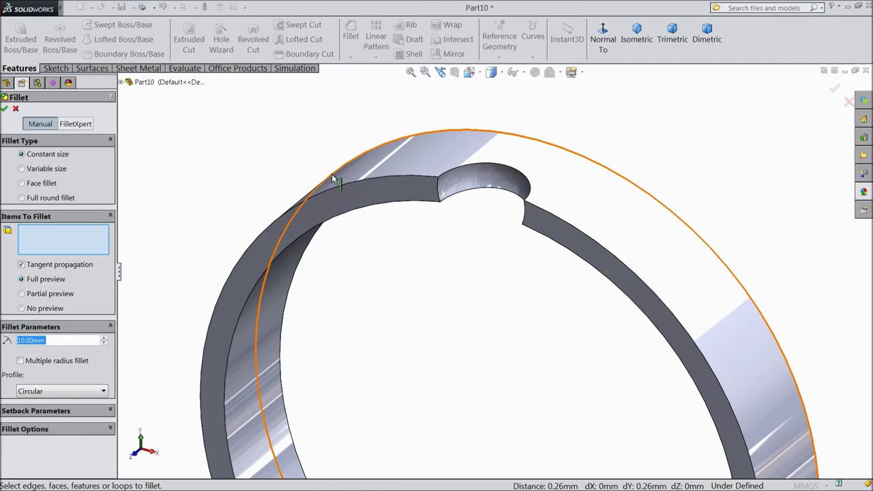
pyautogui.write('2.')
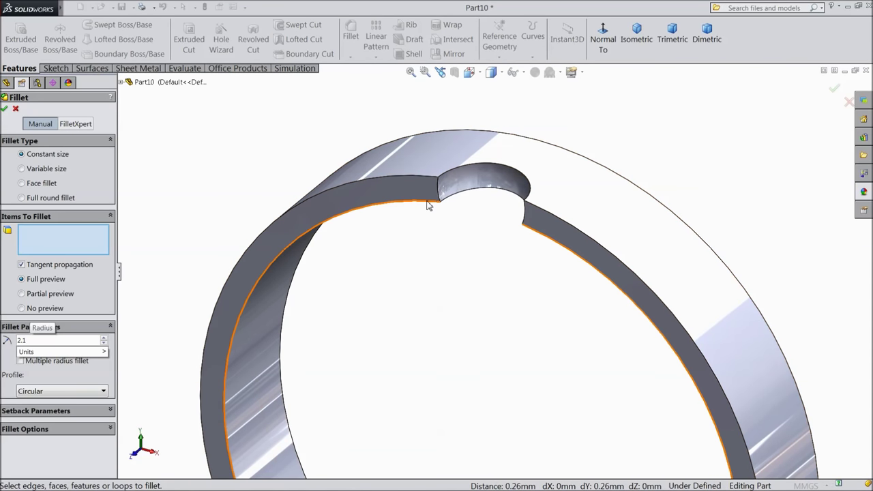
pyautogui.write('1')
pyautogui.click(438, 195)
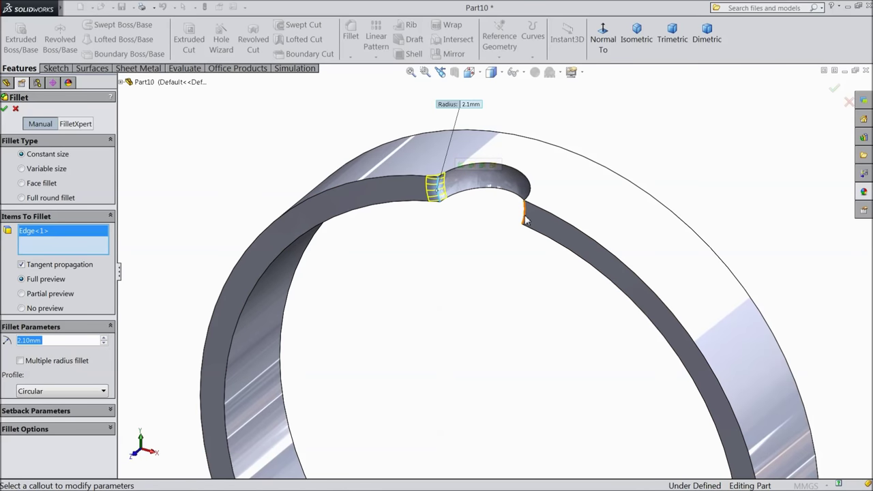
pyautogui.click(525, 219)
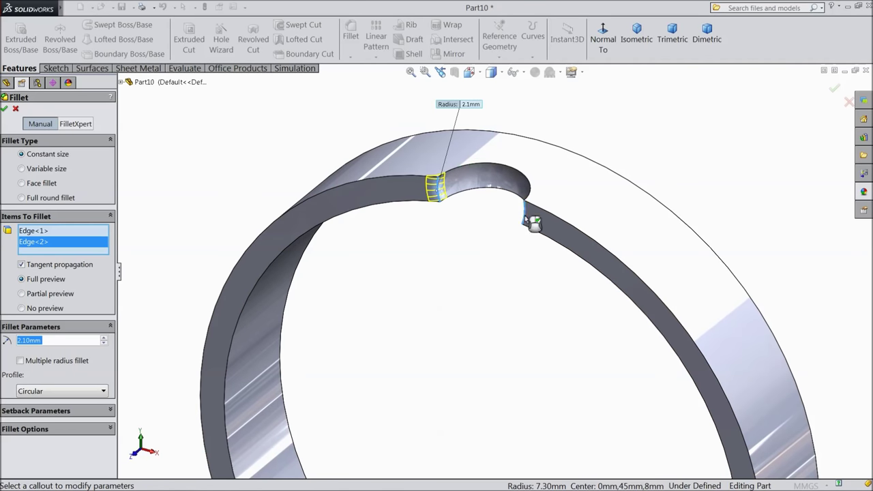
pyautogui.click(4, 109)
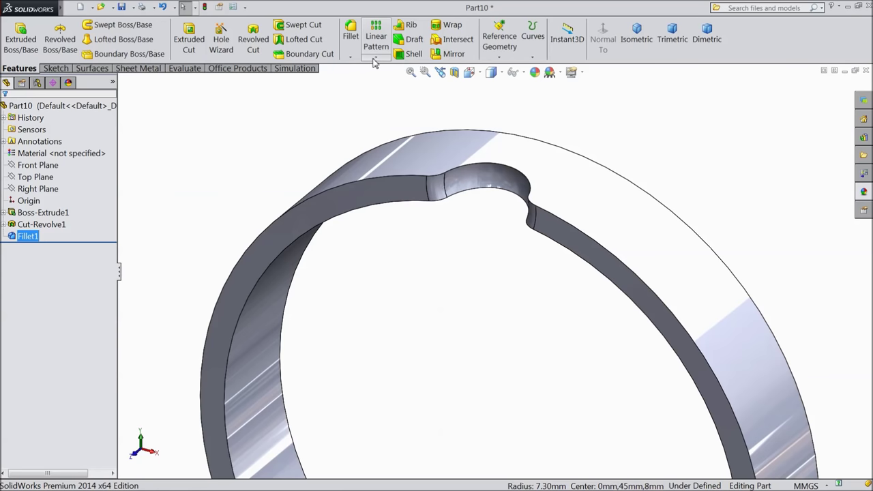
pyautogui.click(374, 61)
pyautogui.click(333, 105)
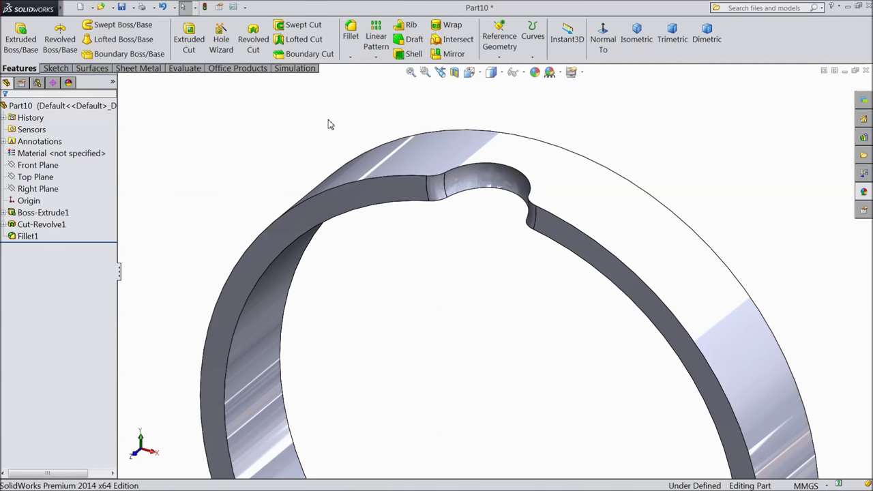
# Show the temporary axes in the view and orbit the ring to an angle.
pyautogui.click(524, 72)
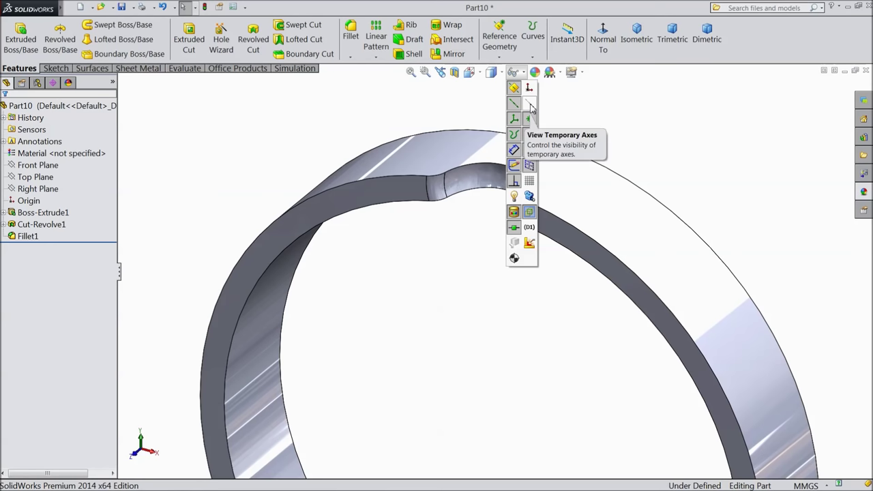
pyautogui.click(531, 105)
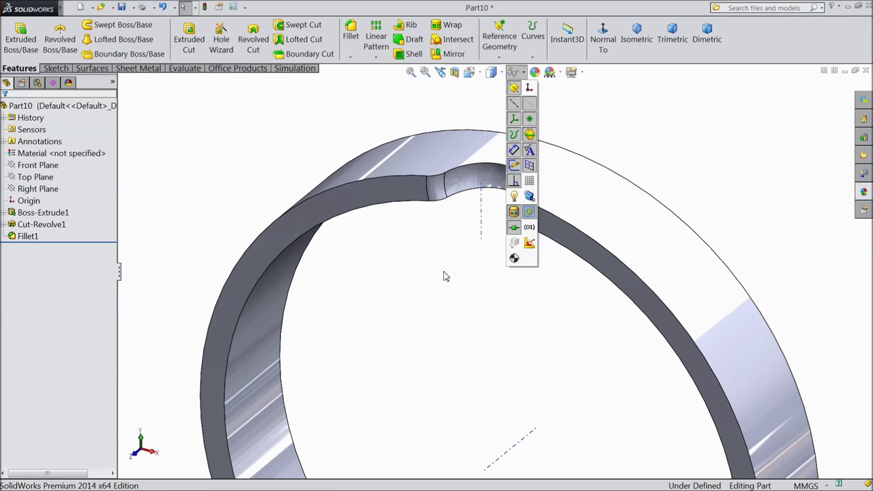
pyautogui.scroll(5, 445, 276)
pyautogui.scroll(-3, 444, 276)
pyautogui.moveTo(445, 277); pyautogui.dragTo(484, 230, button='middle')
pyautogui.scroll(-2, 493, 236)
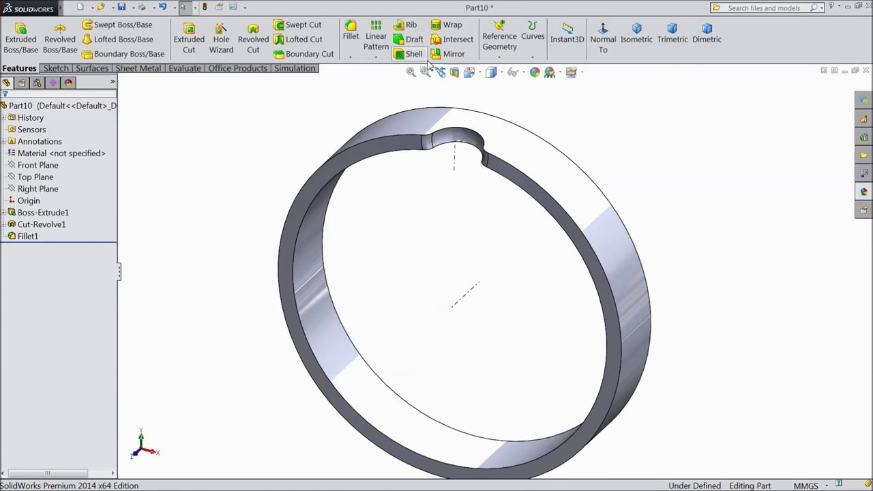
# Circular-pattern Fillet1 and Cut-Revolve1 eight times about the ring's central axis.
pyautogui.click(376, 59)
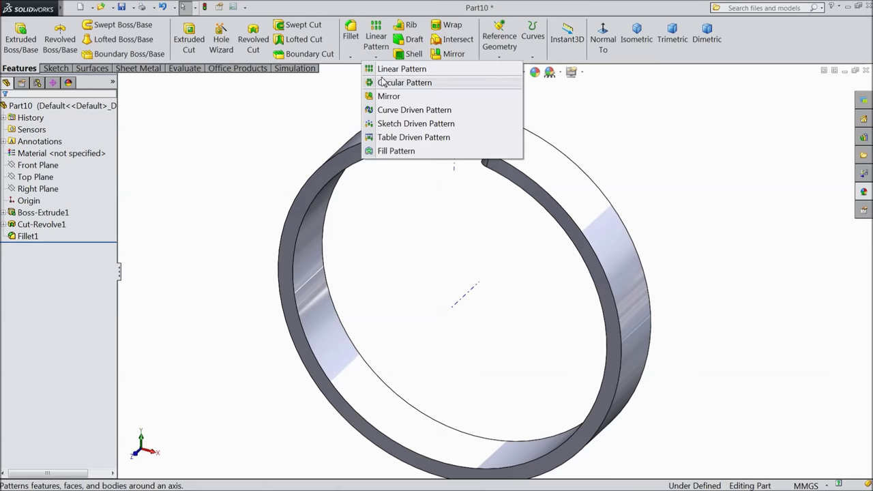
pyautogui.click(386, 85)
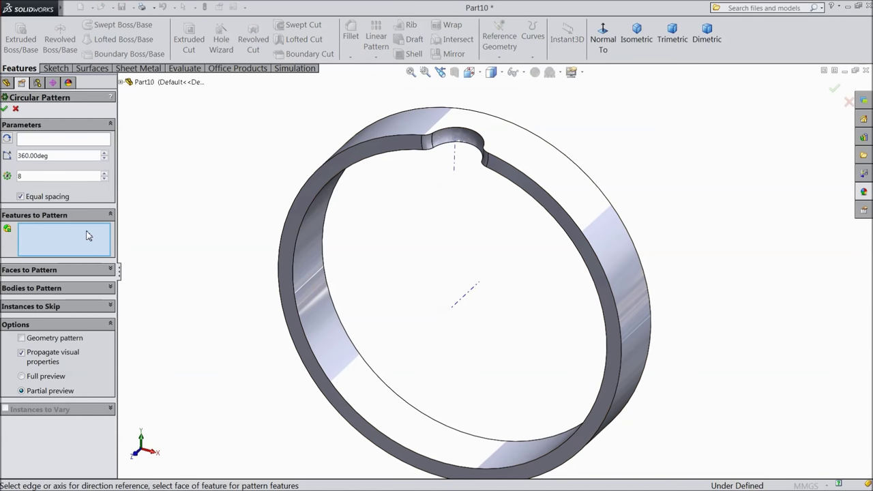
pyautogui.click(428, 149)
pyautogui.click(458, 145)
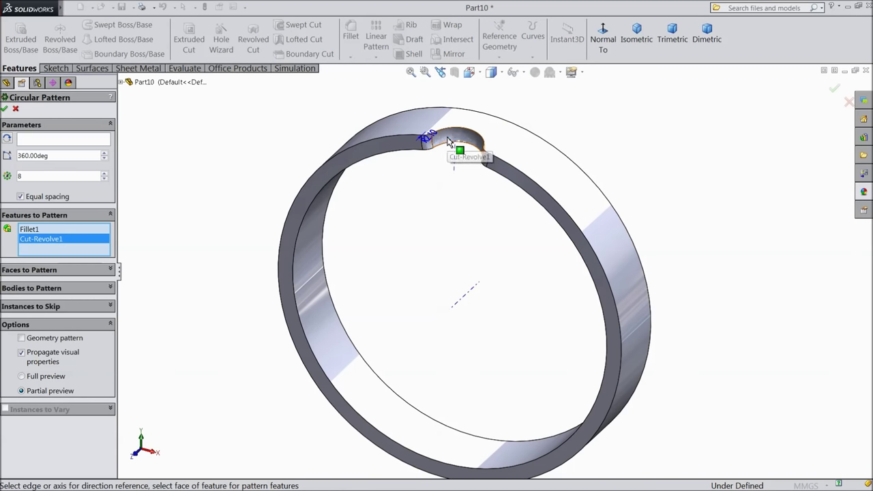
pyautogui.click(36, 141)
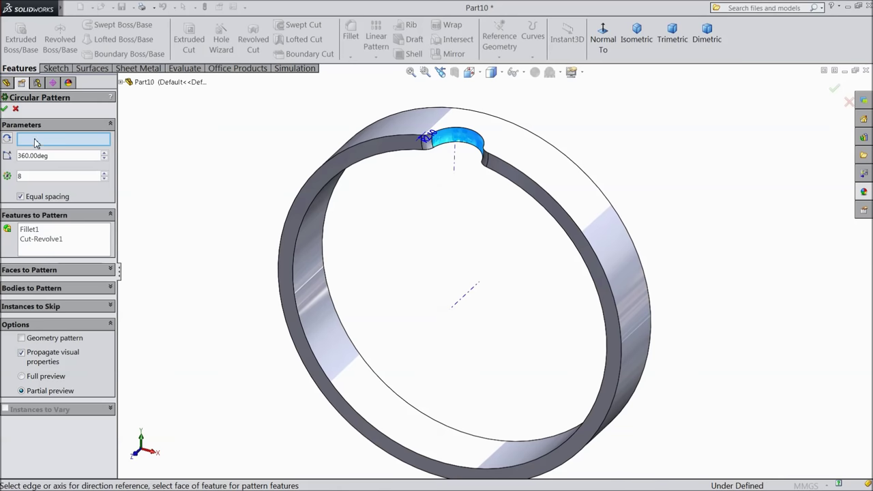
pyautogui.click(469, 299)
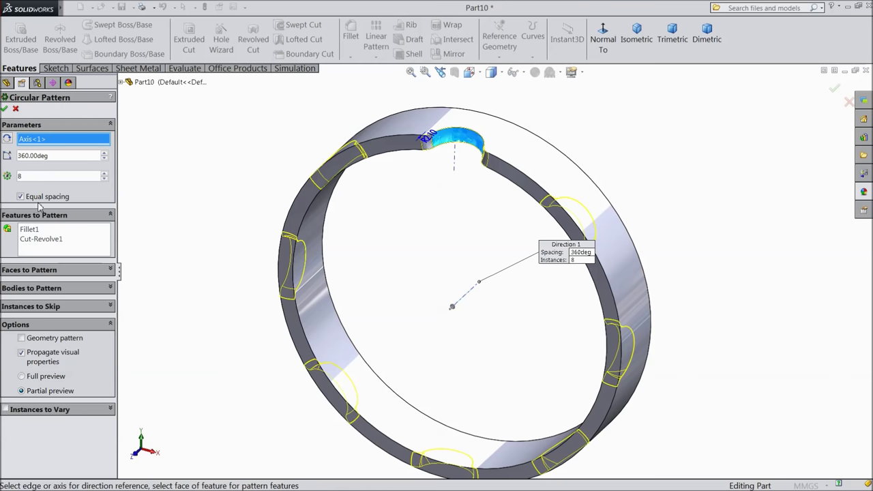
pyautogui.click(4, 109)
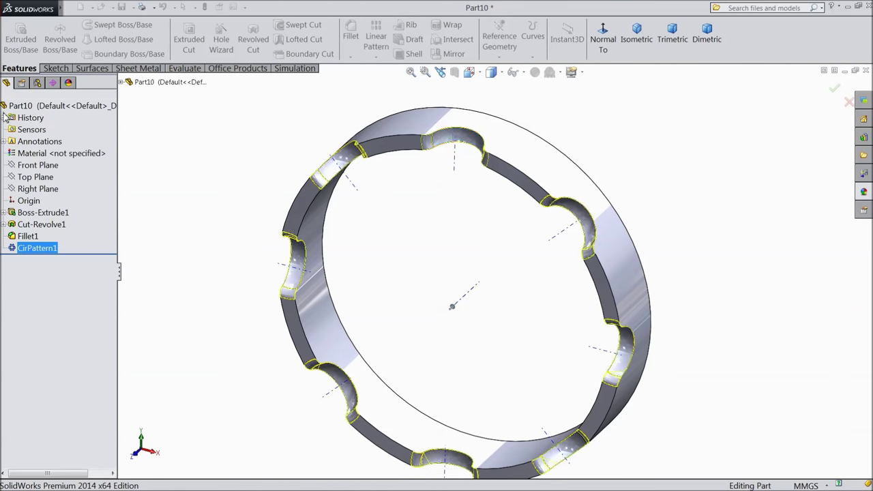
pyautogui.moveTo(190, 196)
pyautogui.mouseDown(button='middle')
pyautogui.moveTo(211, 120)
pyautogui.moveTo(189, 214)
pyautogui.moveTo(216, 202)
pyautogui.moveTo(184, 182)
pyautogui.mouseUp(button='middle')
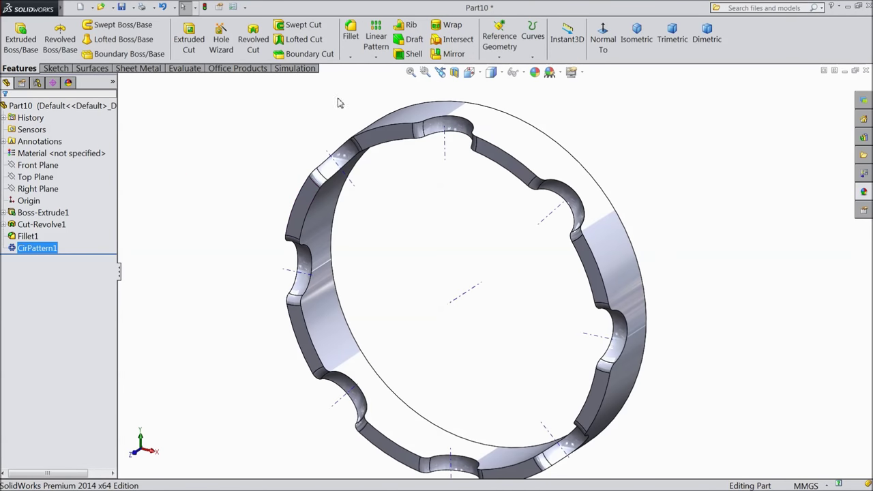
pyautogui.click(413, 55)
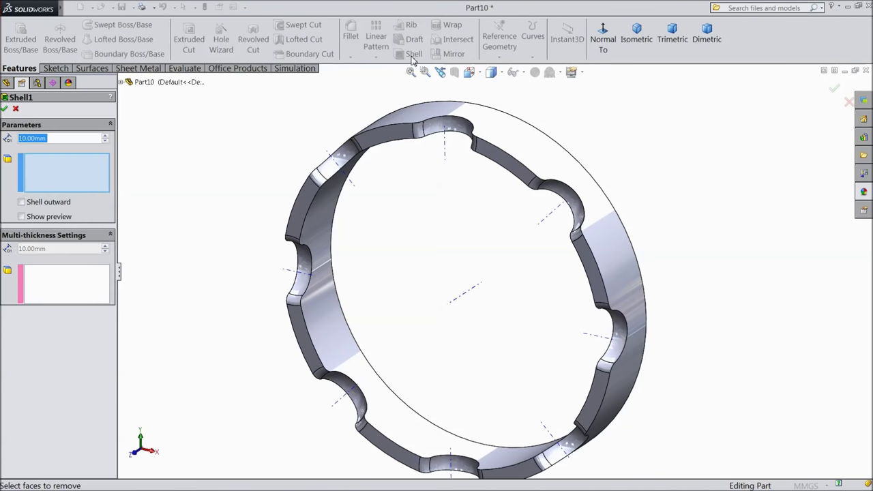
# Shell the ring to 1.5 mm thickness, removing the top face and two inner faces.
pyautogui.write('1.5')
pyautogui.click(528, 162)
pyautogui.moveTo(626, 127); pyautogui.dragTo(497, 175, button='middle')
pyautogui.click(263, 187)
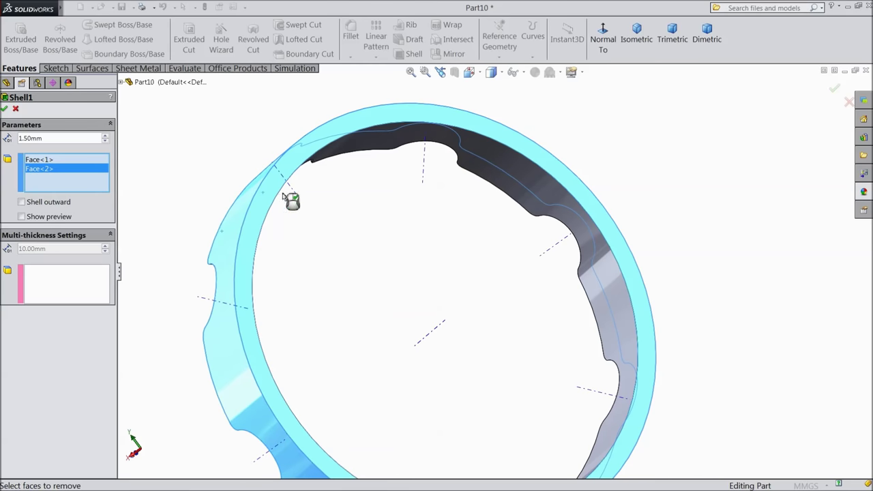
pyautogui.click(382, 146)
pyautogui.moveTo(411, 268); pyautogui.dragTo(553, 263, button='middle')
pyautogui.scroll(5, 501, 268)
pyautogui.scroll(-2, 620, 290)
pyautogui.scroll(-2, 639, 308)
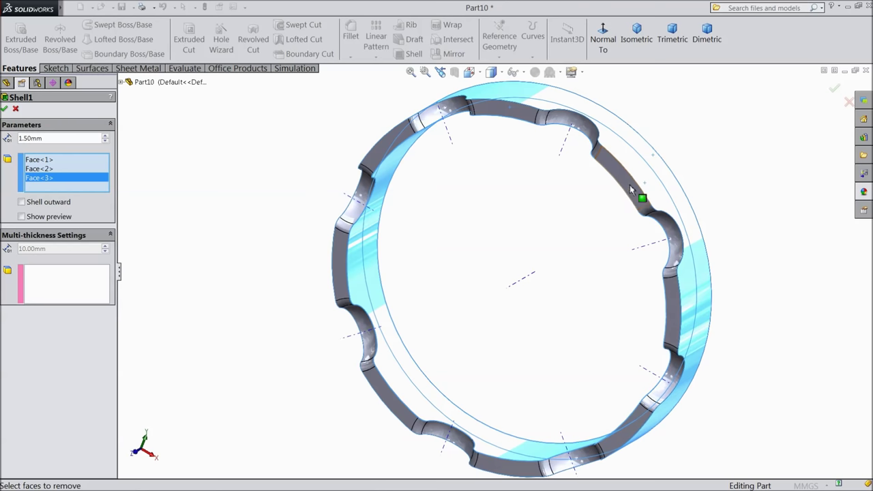
pyautogui.click(5, 109)
# Orbit the shelled ring to inspect the thin cage band.
pyautogui.moveTo(266, 225); pyautogui.dragTo(191, 273, button='middle')
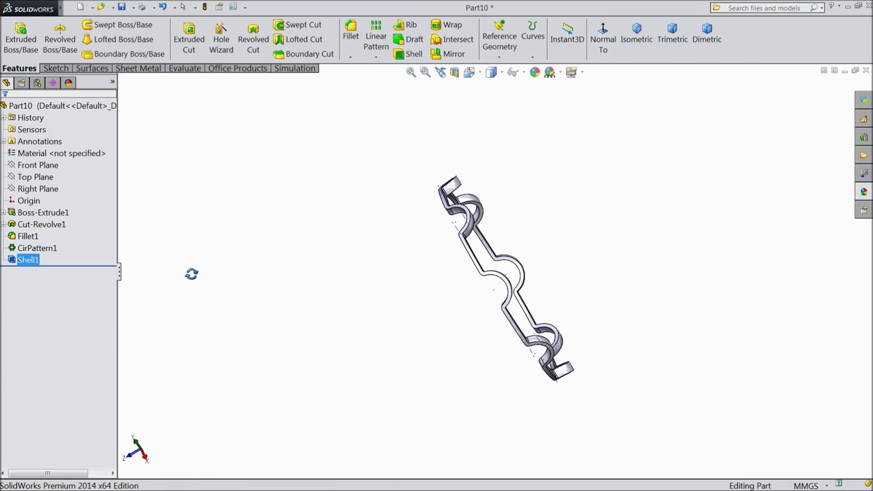
pyautogui.scroll(-4, 436, 292)
pyautogui.moveTo(464, 309); pyautogui.dragTo(532, 267, button='middle')
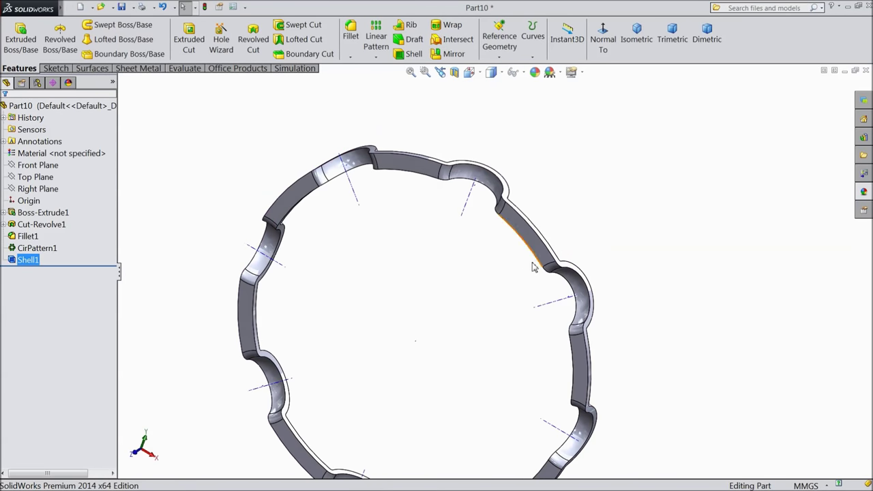
pyautogui.scroll(3, 478, 358)
pyautogui.moveTo(476, 220)
pyautogui.mouseDown(button='middle')
pyautogui.moveTo(514, 241)
pyautogui.moveTo(468, 306)
pyautogui.moveTo(495, 315)
pyautogui.moveTo(492, 269)
pyautogui.moveTo(502, 269)
pyautogui.mouseUp(button='middle')
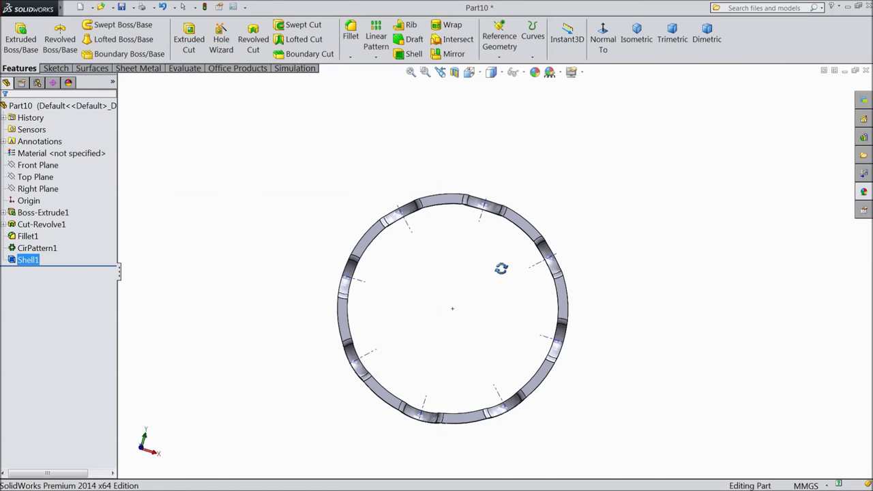
# Show Cut-Revolve1's profile sketch, Sketch2, on the model.
pyautogui.click(4, 225)
pyautogui.click(46, 235)
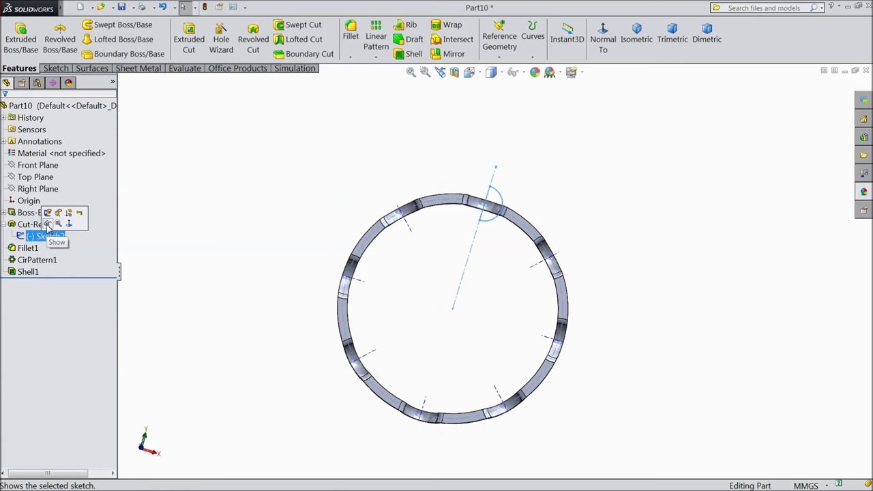
pyautogui.click(48, 226)
pyautogui.scroll(-3, 516, 246)
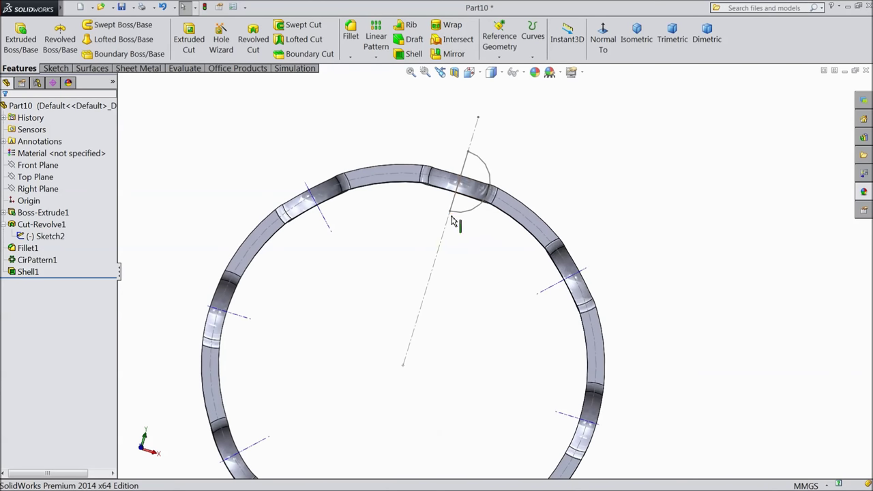
# Select a flat shell face and bring up the sketching tools in a tilted view.
pyautogui.click(513, 215)
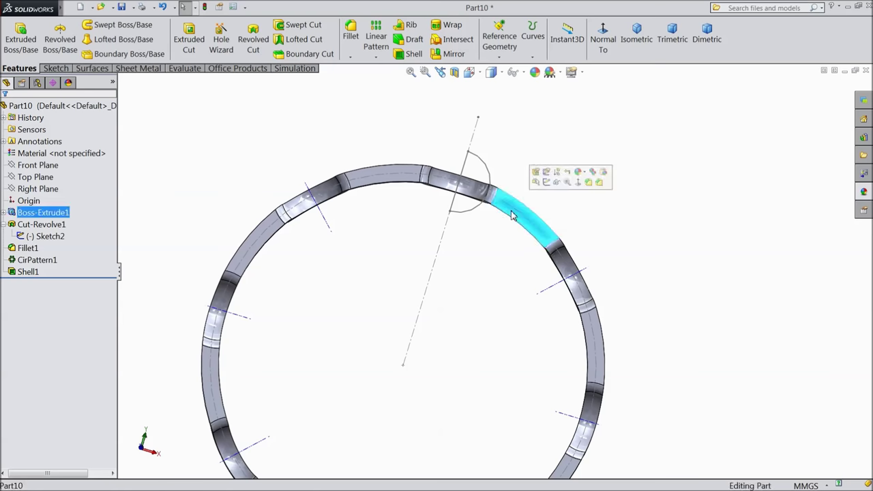
pyautogui.scroll(3, 440, 252)
pyautogui.moveTo(420, 197)
pyautogui.mouseDown(button='middle')
pyautogui.moveTo(407, 289)
pyautogui.moveTo(443, 290)
pyautogui.moveTo(437, 331)
pyautogui.moveTo(441, 259)
pyautogui.moveTo(421, 206)
pyautogui.mouseUp(button='middle')
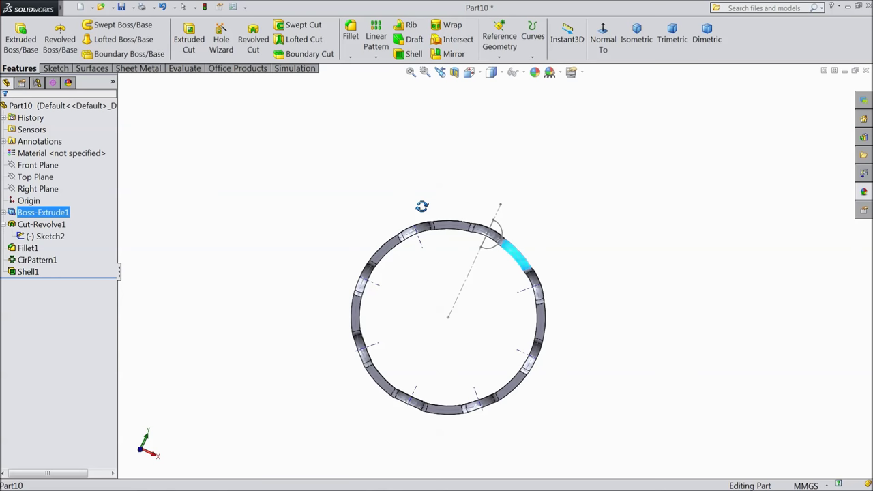
pyautogui.moveTo(421, 206)
pyautogui.mouseDown(button='middle')
pyautogui.moveTo(407, 177)
pyautogui.moveTo(419, 192)
pyautogui.mouseUp(button='middle')
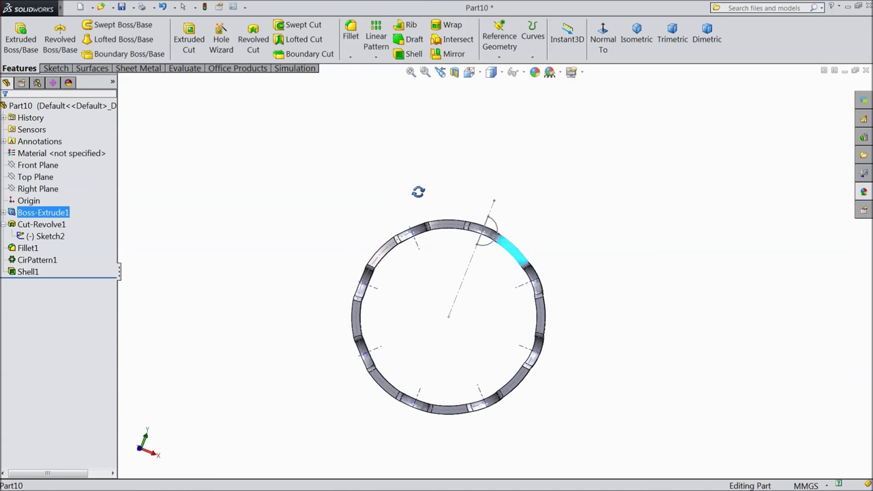
pyautogui.press('s')
pyautogui.scroll(-3, 499, 182)
pyautogui.moveTo(486, 195); pyautogui.dragTo(472, 224, button='middle')
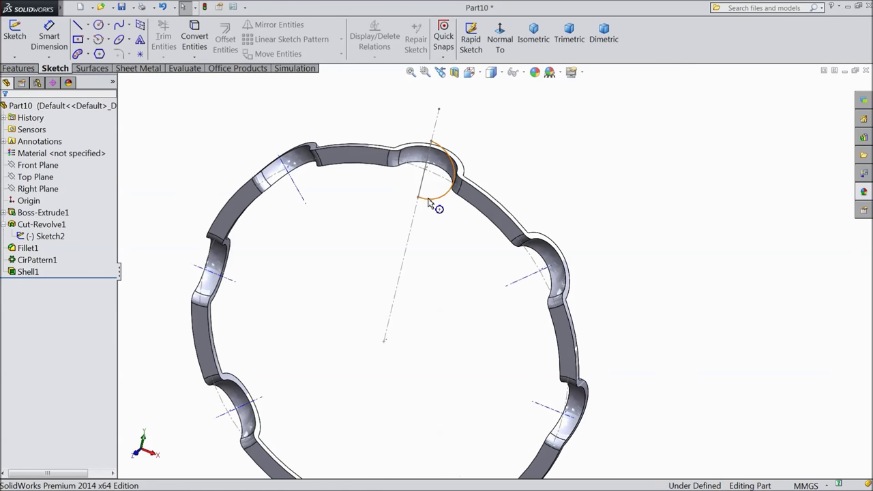
# Edit Sketch2, dimension the pocket arc to R12 mm, and exit to rebuild the part.
pyautogui.click(30, 237)
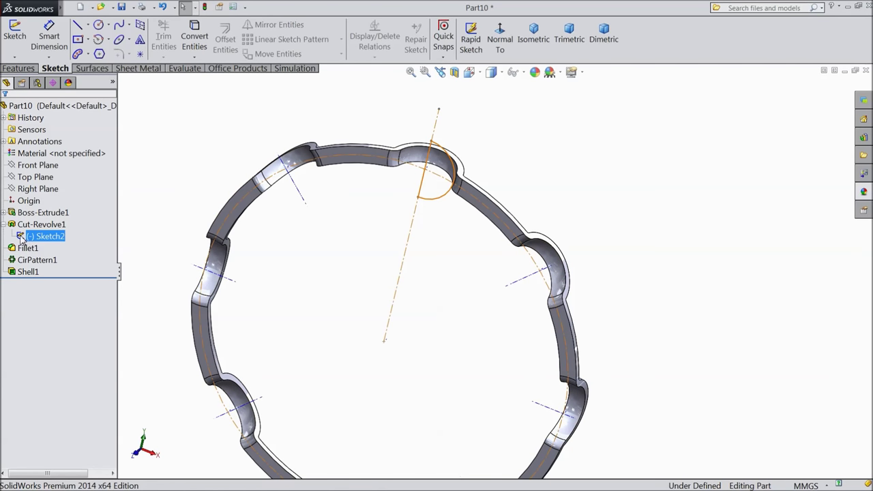
pyautogui.click(26, 211)
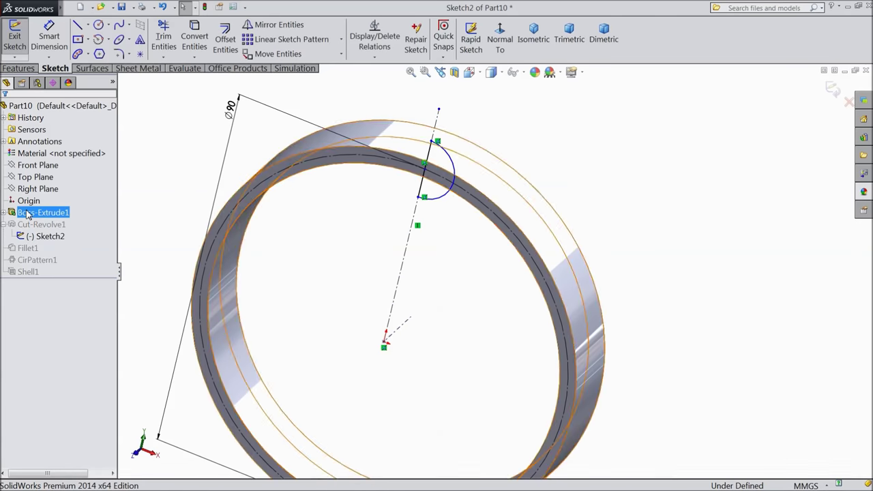
pyautogui.click(49, 37)
pyautogui.scroll(-2, 439, 164)
pyautogui.click(457, 170)
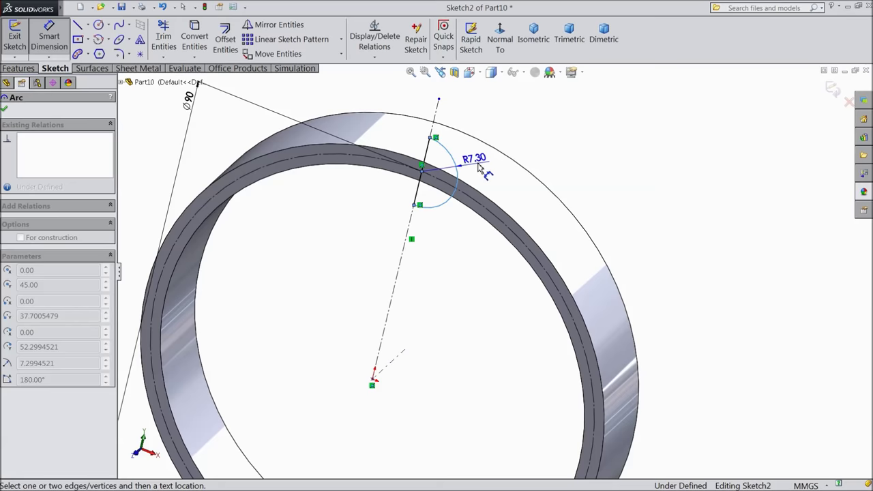
pyautogui.click(485, 147)
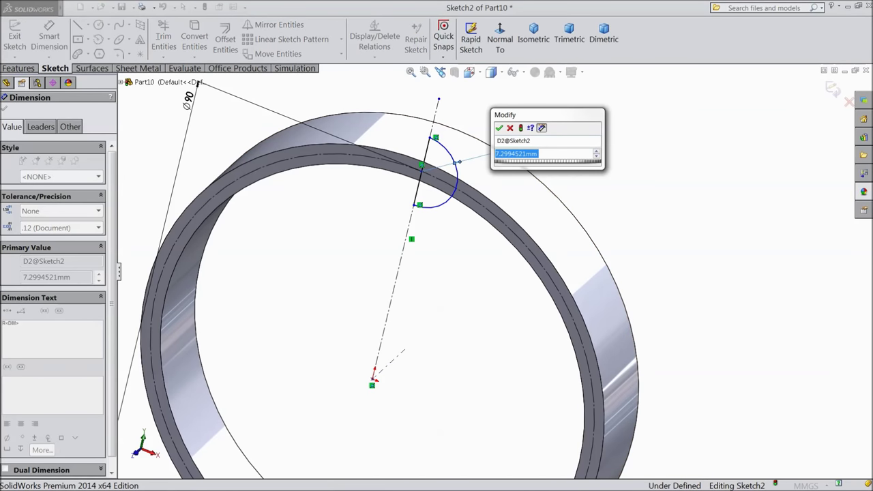
pyautogui.write('2')
pyautogui.click(501, 128)
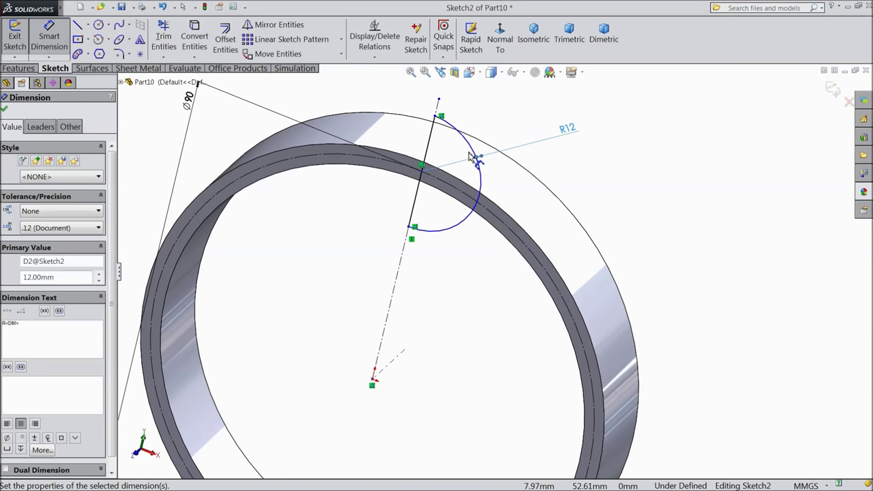
pyautogui.click(832, 90)
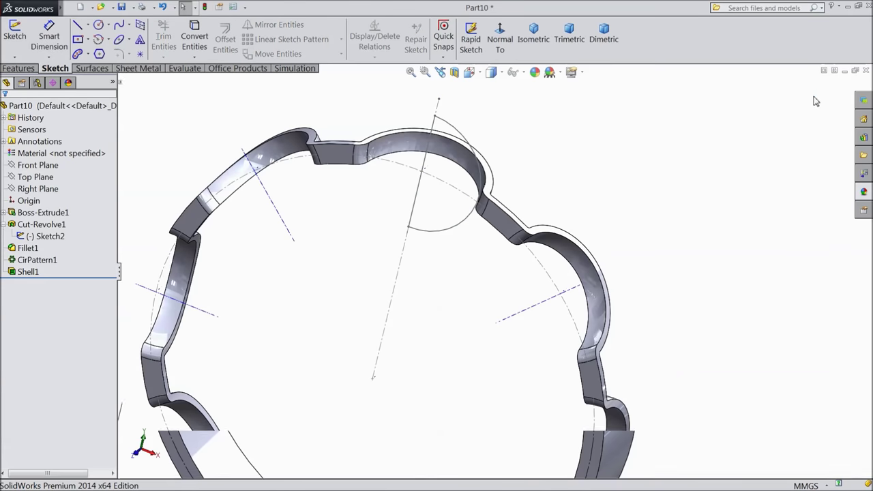
pyautogui.scroll(5, 470, 249)
# Start a new sketch on the flat shell segment beside a pocket.
pyautogui.moveTo(460, 322); pyautogui.dragTo(468, 280, button='middle')
pyautogui.scroll(-3, 512, 264)
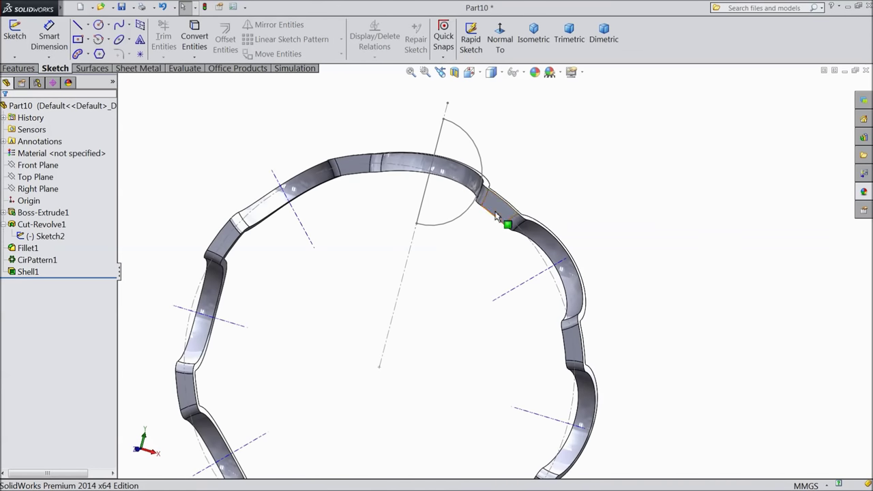
pyautogui.click(518, 202)
pyautogui.click(523, 198)
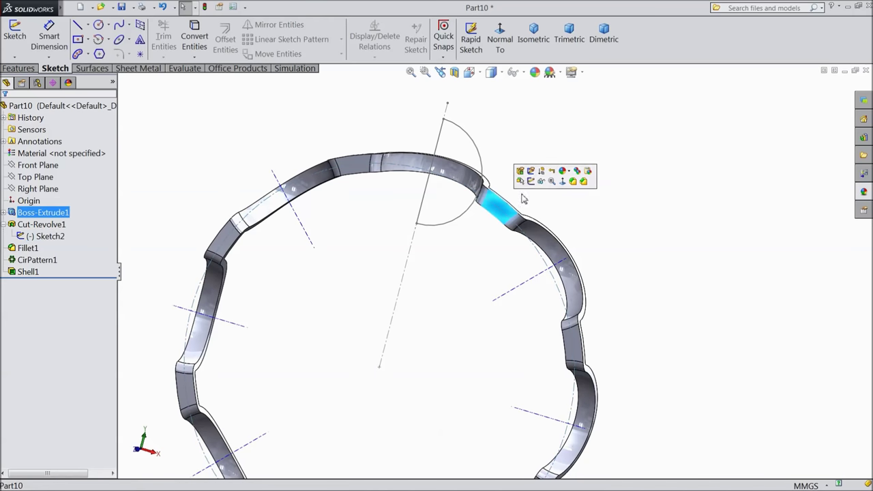
pyautogui.click(531, 181)
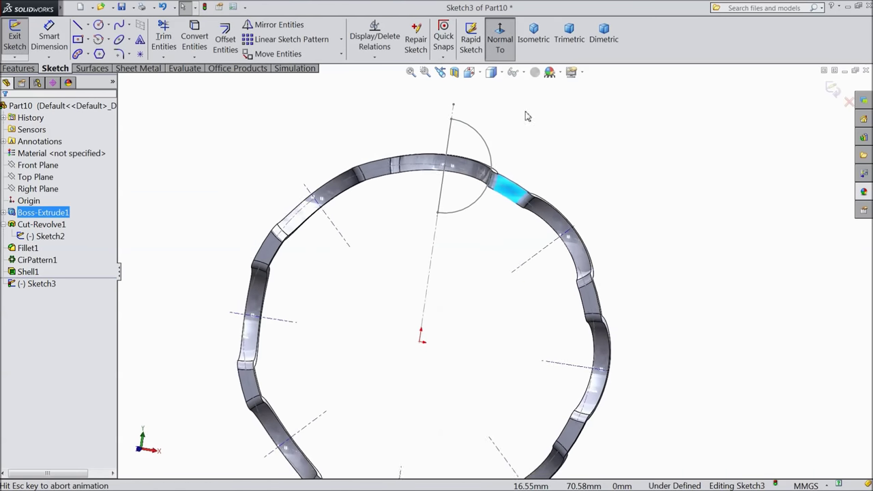
# Draw a centerline from the origin to the ring segment and a small circle at its end.
pyautogui.scroll(-3, 549, 172)
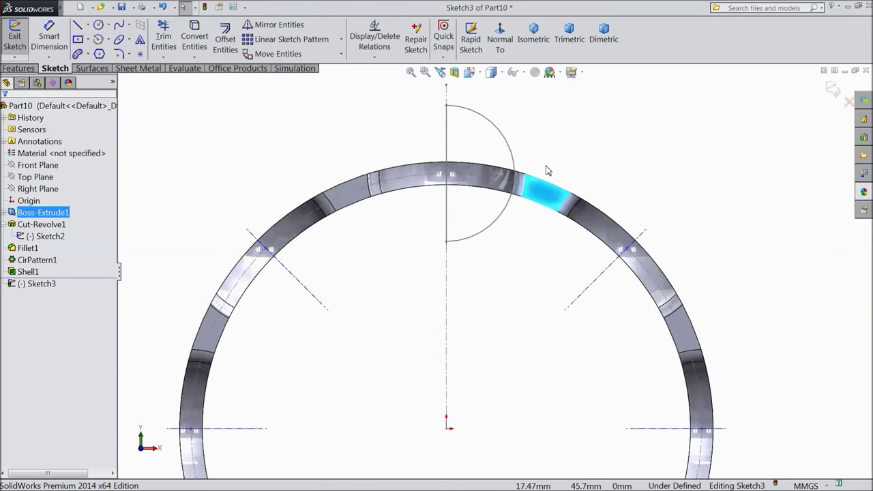
pyautogui.click(88, 25)
pyautogui.click(96, 45)
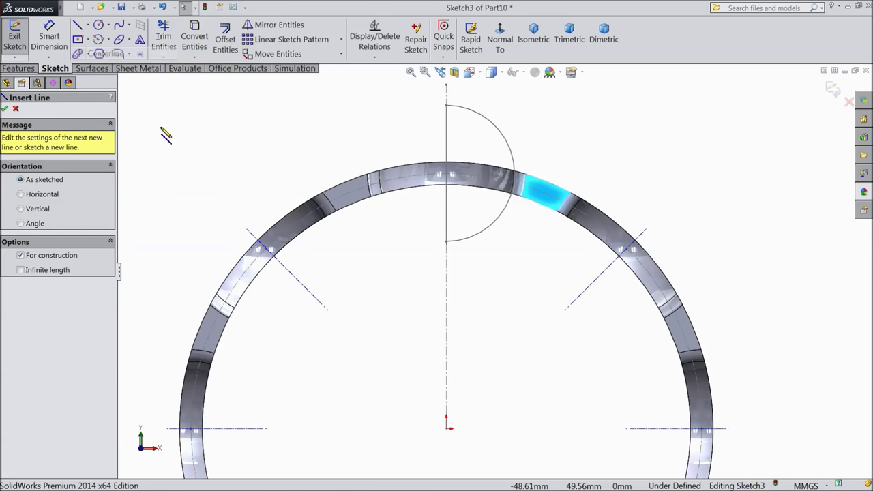
pyautogui.click(446, 428)
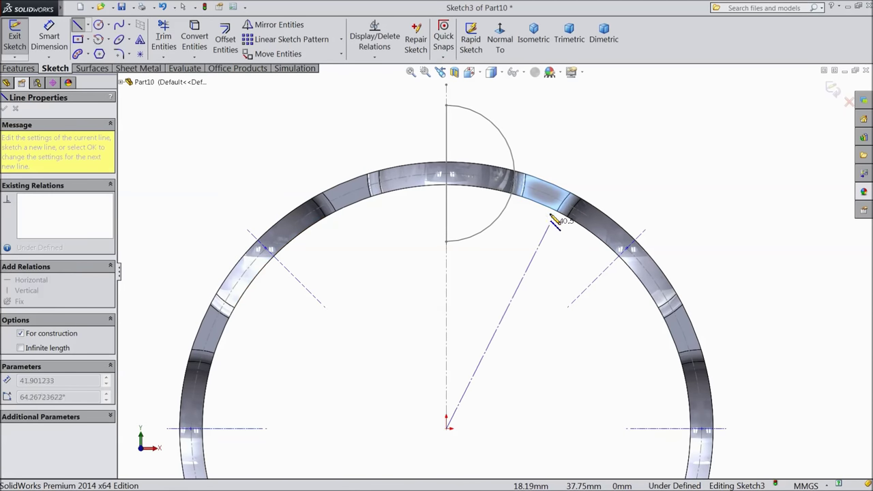
pyautogui.click(542, 187)
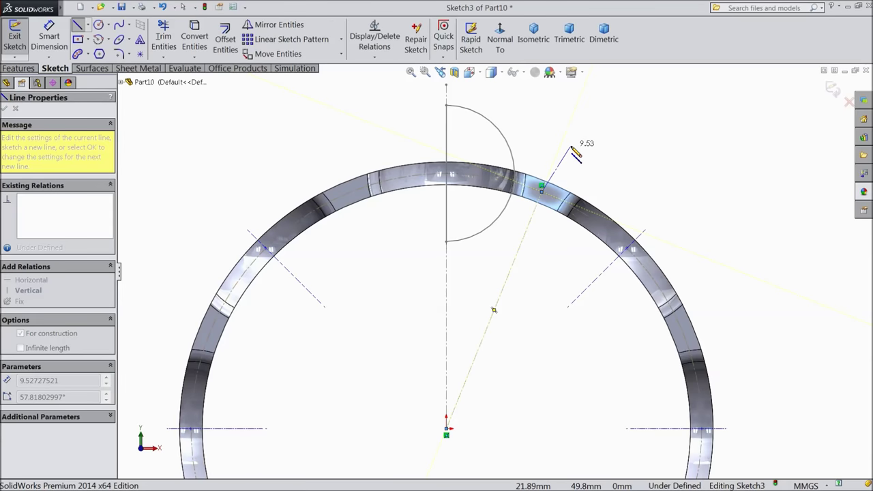
pyautogui.rightClick(569, 80)
pyautogui.click(595, 109)
pyautogui.press('Escape')
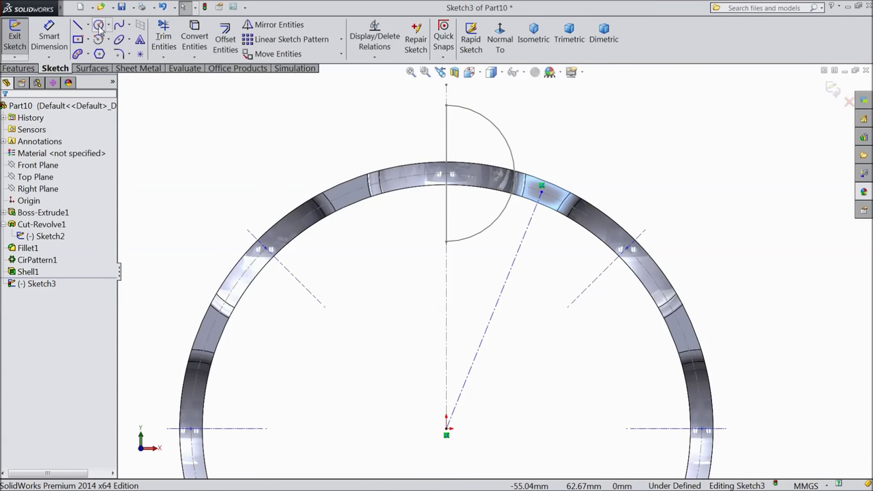
pyautogui.click(99, 25)
pyautogui.scroll(-5, 565, 205)
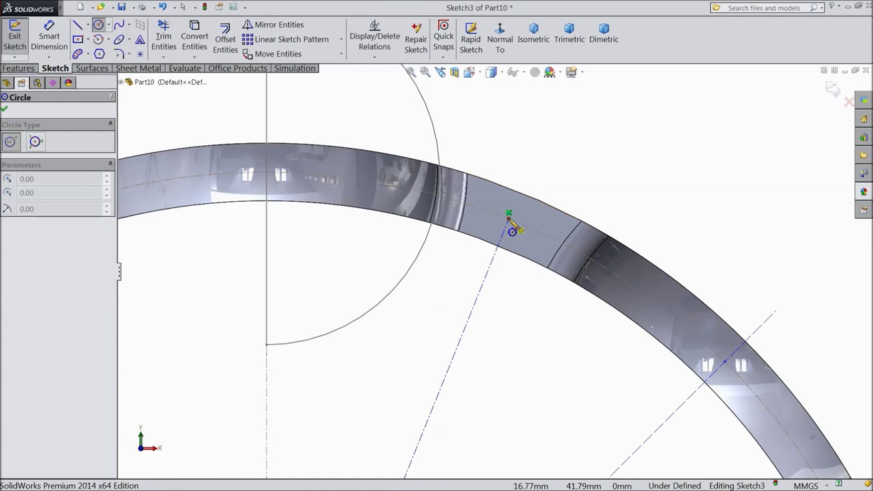
pyautogui.click(509, 217)
pyautogui.click(525, 233)
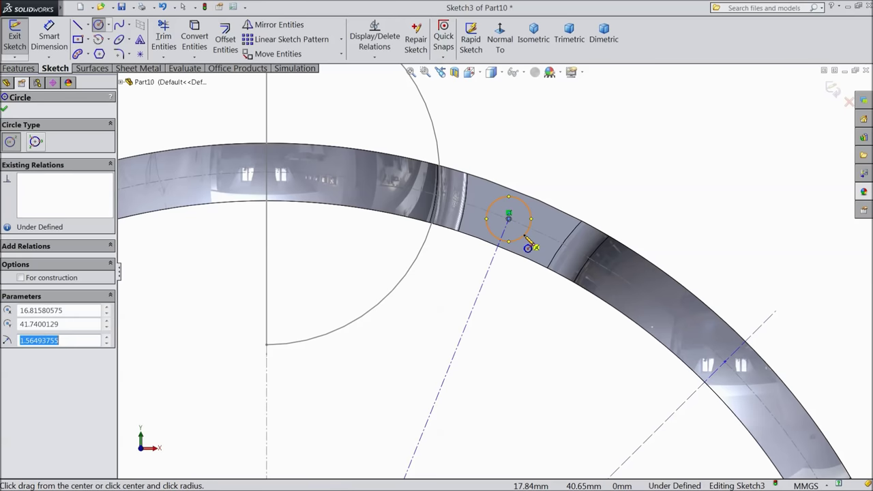
# Dimension the circle's diameter to 2 mm.
pyautogui.click(45, 42)
pyautogui.click(532, 209)
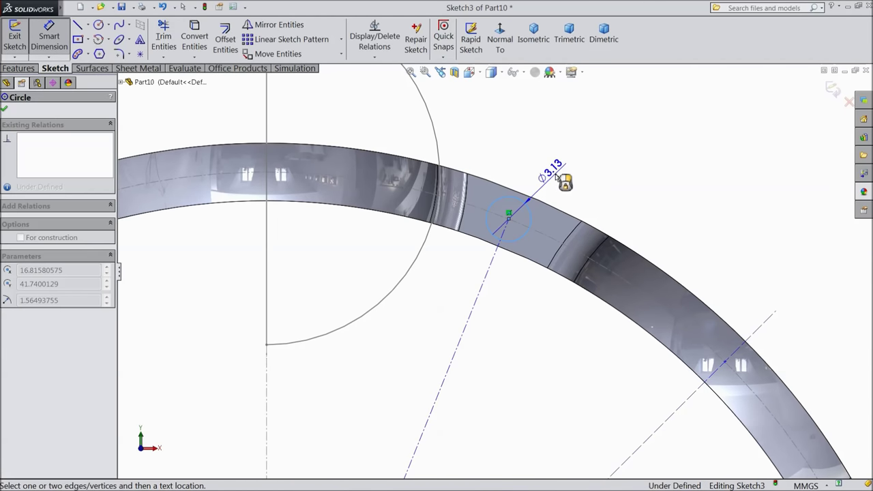
pyautogui.click(563, 181)
pyautogui.write('2')
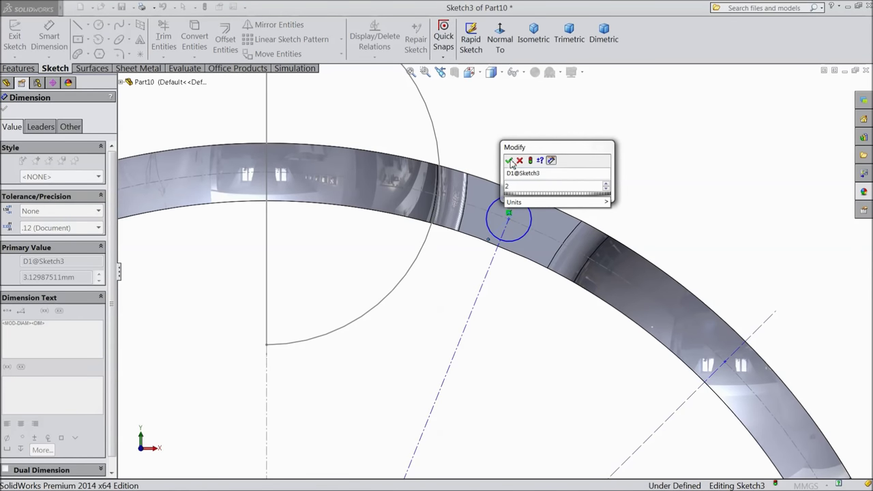
pyautogui.click(508, 161)
pyautogui.click(4, 112)
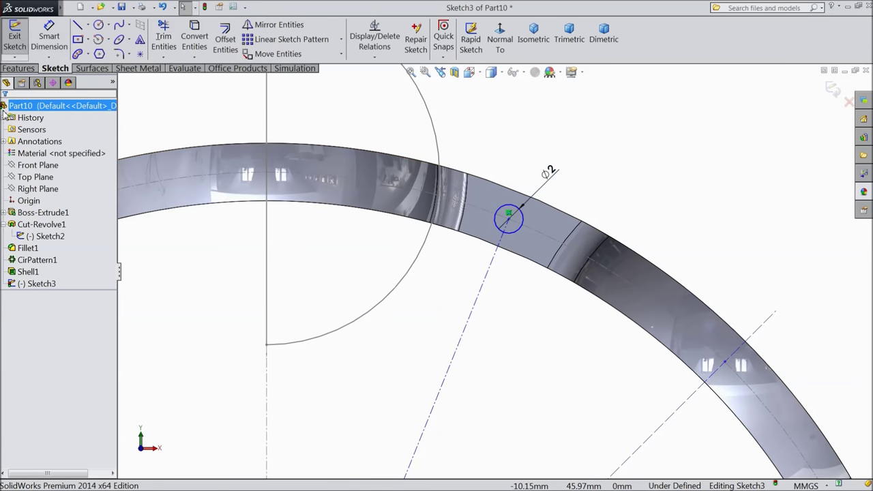
# Set the angle between the construction line and vertical centerline to 360/16 (22.5°).
pyautogui.click(49, 38)
pyautogui.scroll(3, 346, 242)
pyautogui.scroll(3, 409, 307)
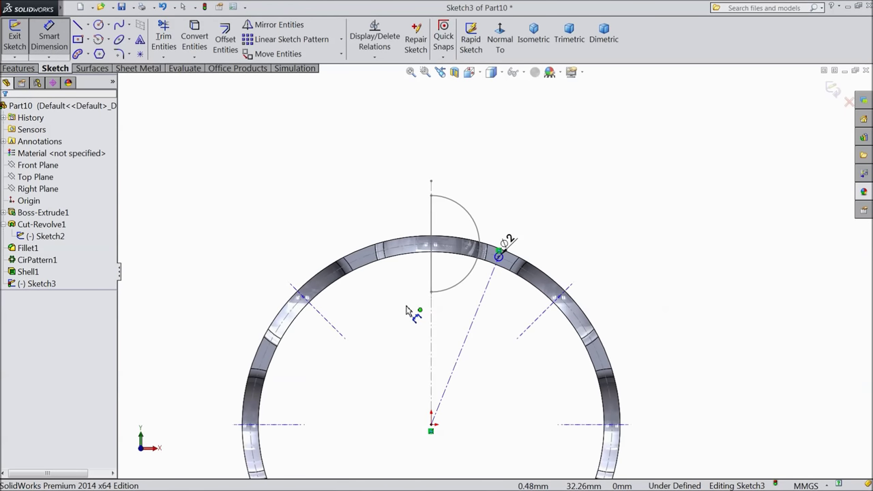
pyautogui.scroll(-2, 497, 341)
pyautogui.click(497, 341)
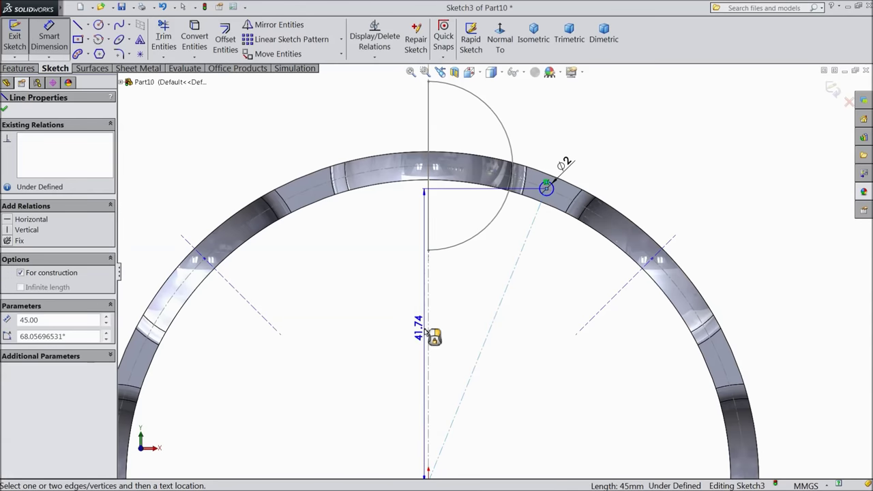
pyautogui.click(430, 335)
pyautogui.scroll(1, 482, 237)
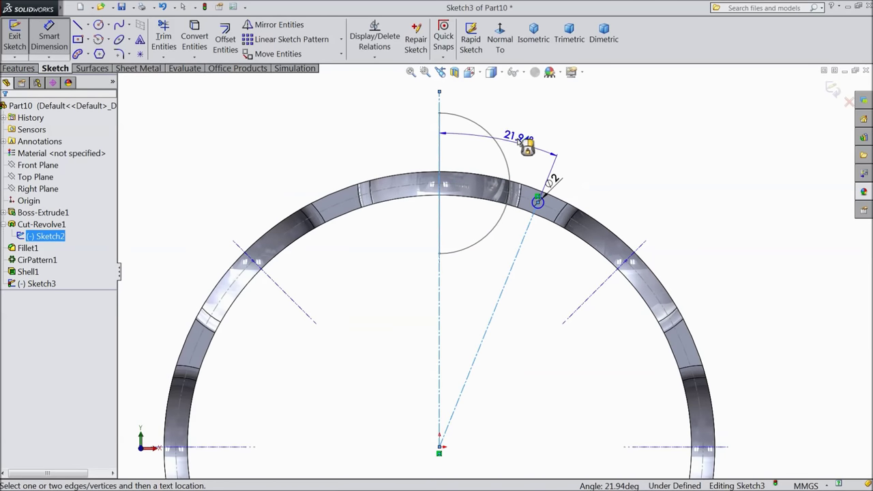
pyautogui.click(517, 126)
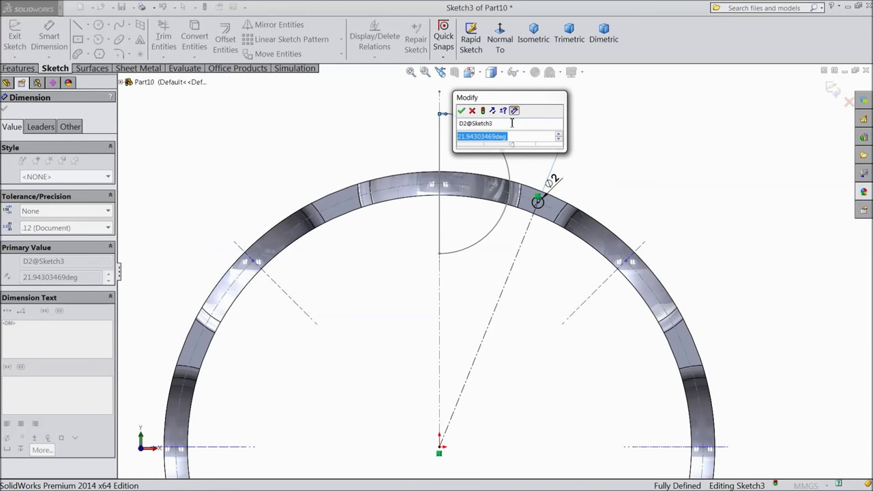
pyautogui.write('360/16')
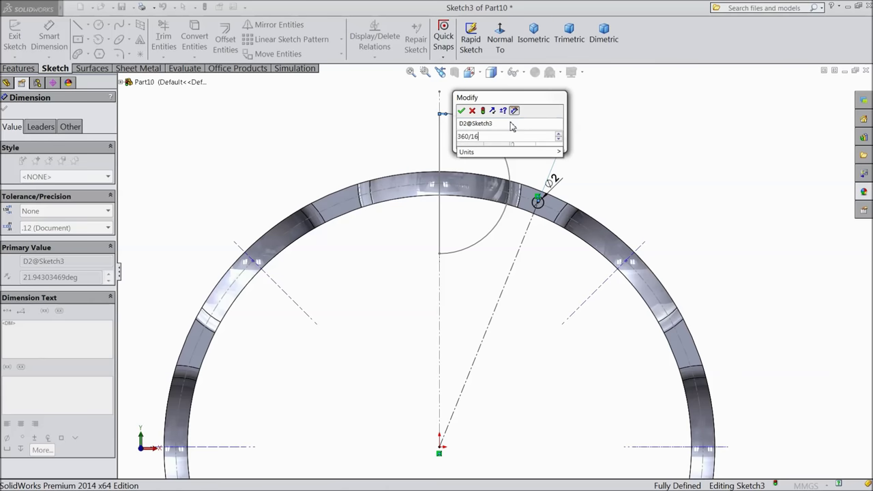
pyautogui.click(461, 111)
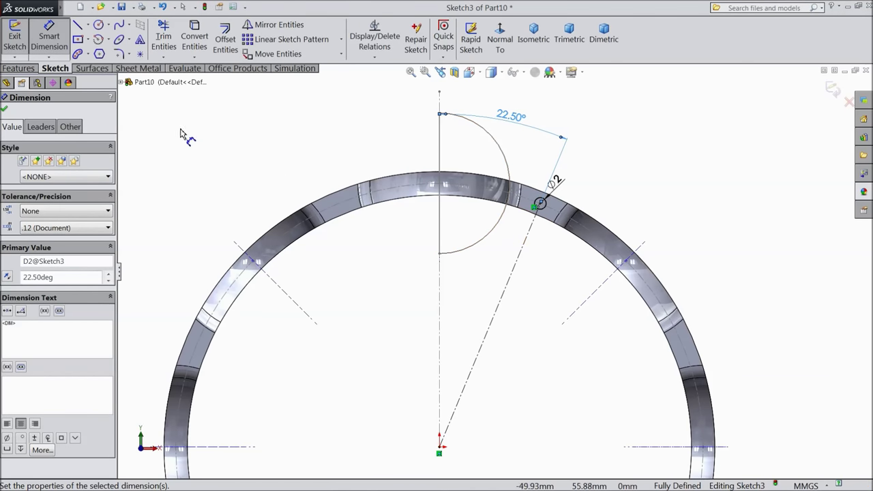
pyautogui.click(5, 109)
pyautogui.click(19, 68)
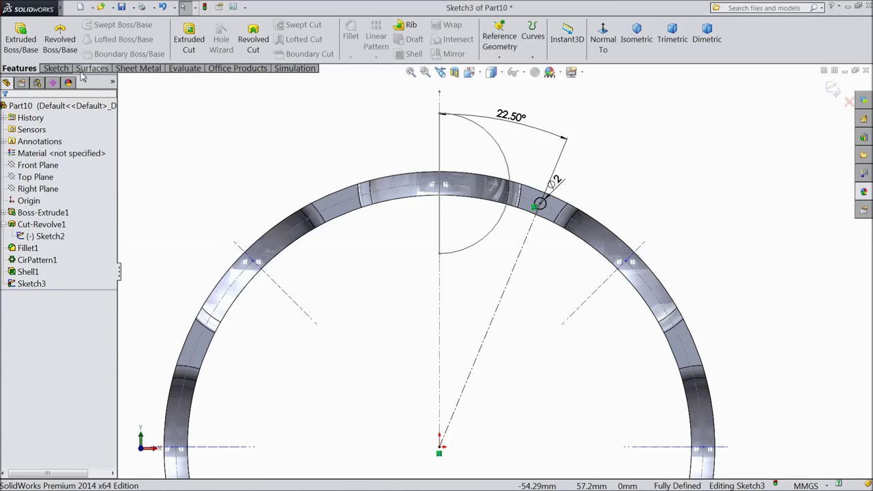
# Extrude-cut the Ø2 circle Through All to drill a hole through the cage wall.
pyautogui.click(190, 43)
pyautogui.click(37, 173)
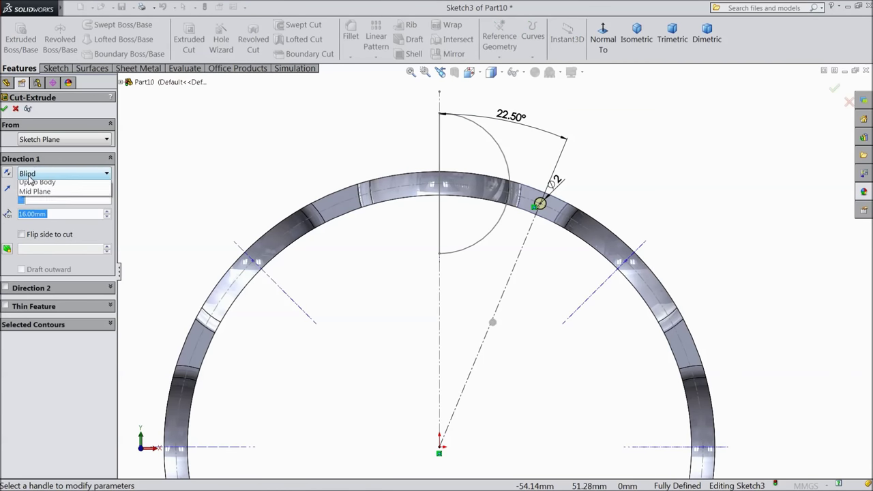
pyautogui.click(41, 200)
pyautogui.moveTo(478, 286); pyautogui.dragTo(526, 219, button='middle')
pyautogui.scroll(-5, 417, 257)
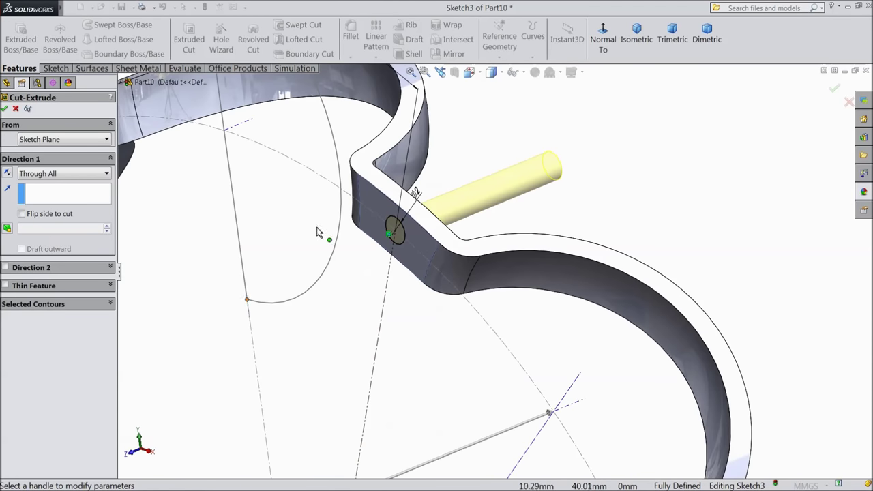
pyautogui.click(5, 109)
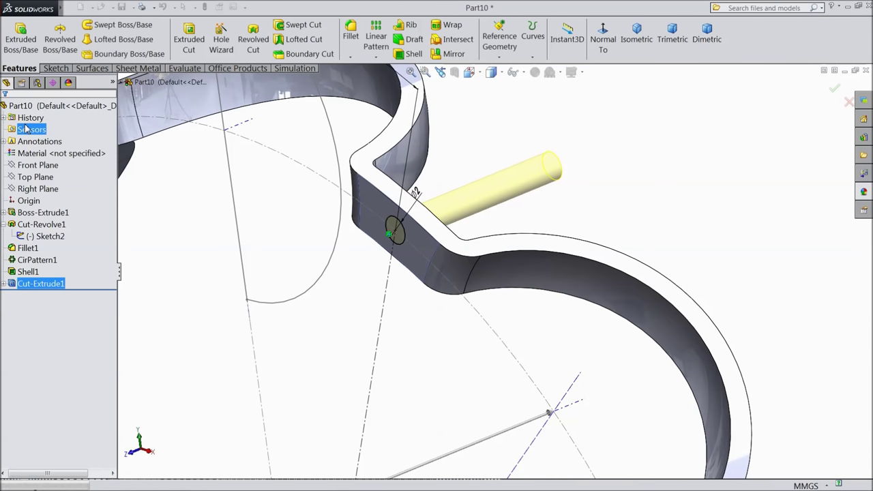
pyautogui.moveTo(382, 225); pyautogui.dragTo(404, 251, button='middle')
pyautogui.scroll(3, 404, 251)
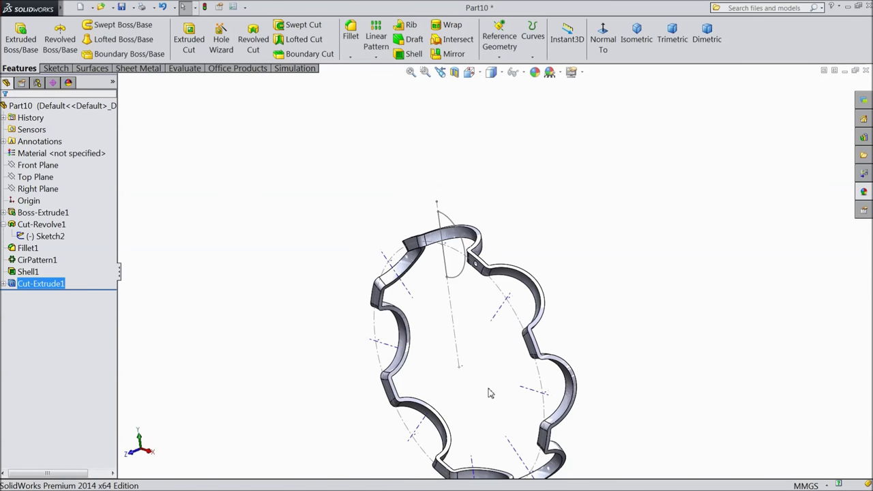
# Circular-pattern Cut-Extrude1 into 8 instances over 360° around the central axis.
pyautogui.scroll(-4, 488, 387)
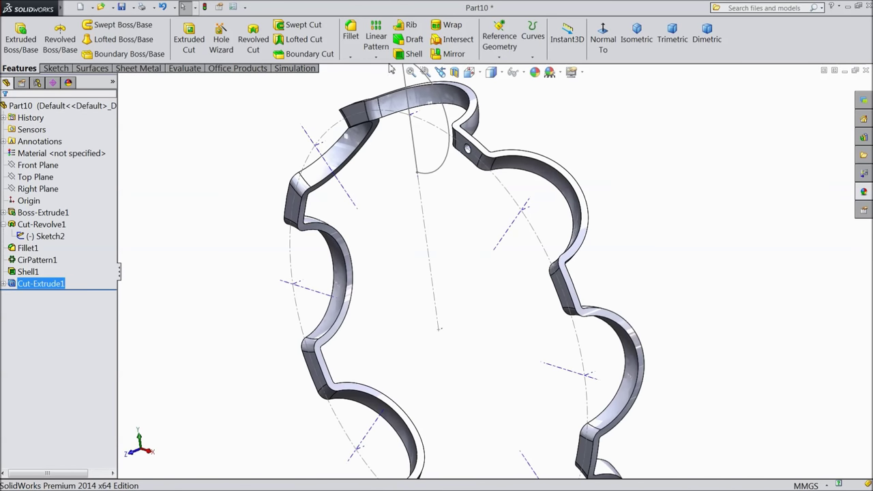
pyautogui.click(375, 60)
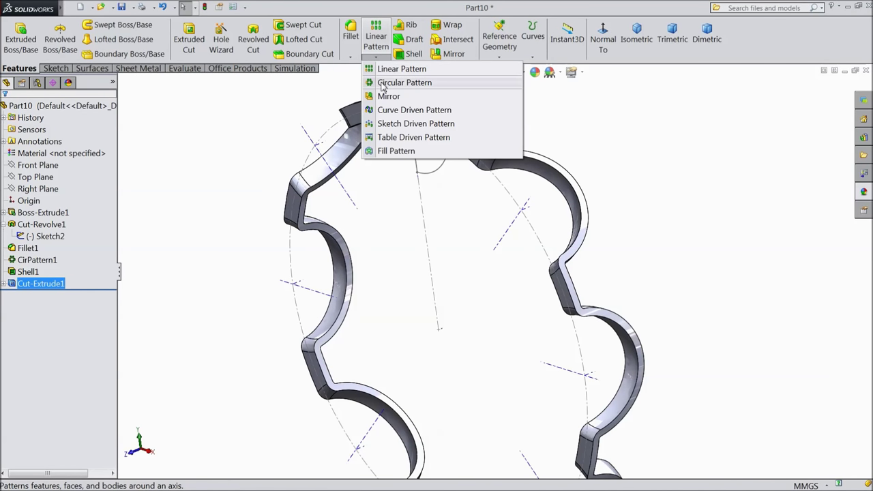
pyautogui.click(403, 83)
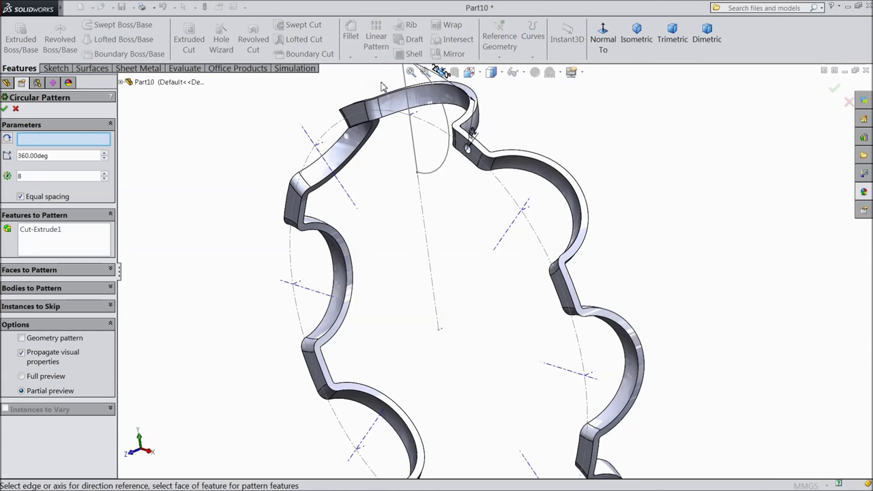
pyautogui.click(442, 334)
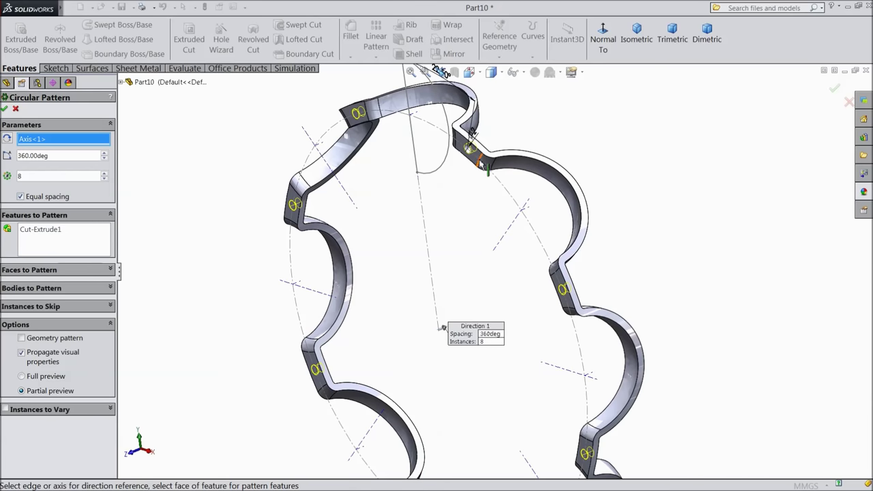
pyautogui.click(5, 109)
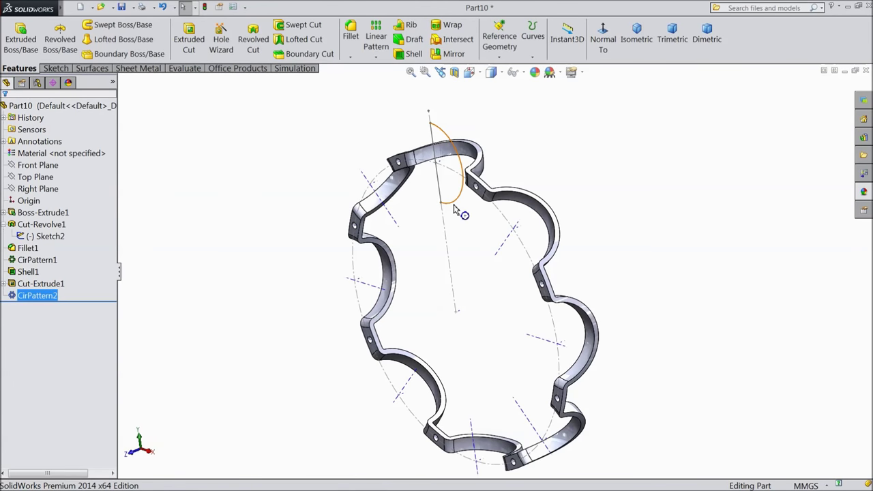
# Hide the revolve sketch and turn off View Axes, then start saving the part.
pyautogui.click(443, 223)
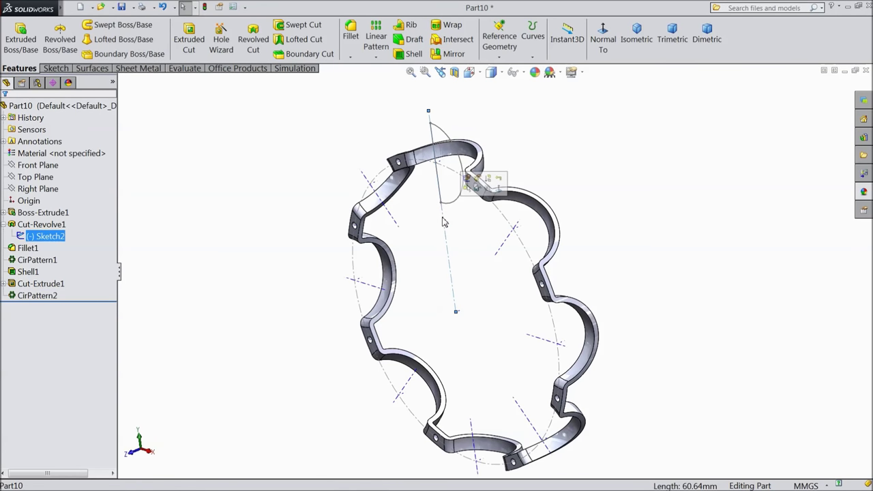
pyautogui.click(476, 193)
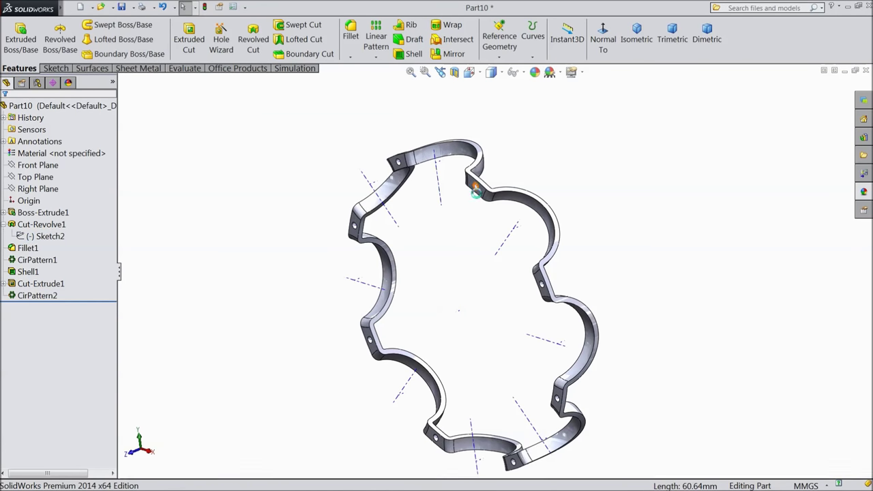
pyautogui.click(523, 73)
pyautogui.click(530, 104)
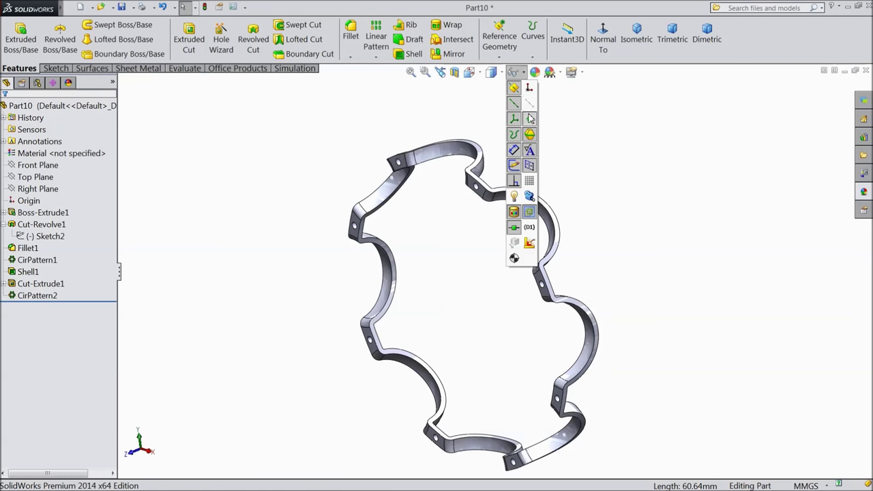
pyautogui.moveTo(604, 203); pyautogui.dragTo(606, 293, button='middle')
pyautogui.scroll(2, 558, 341)
pyautogui.scroll(-2, 557, 341)
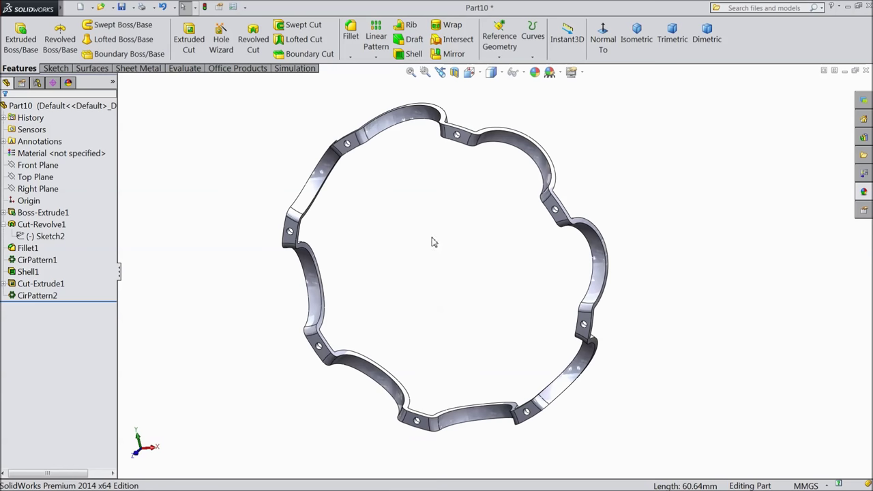
pyautogui.click(123, 9)
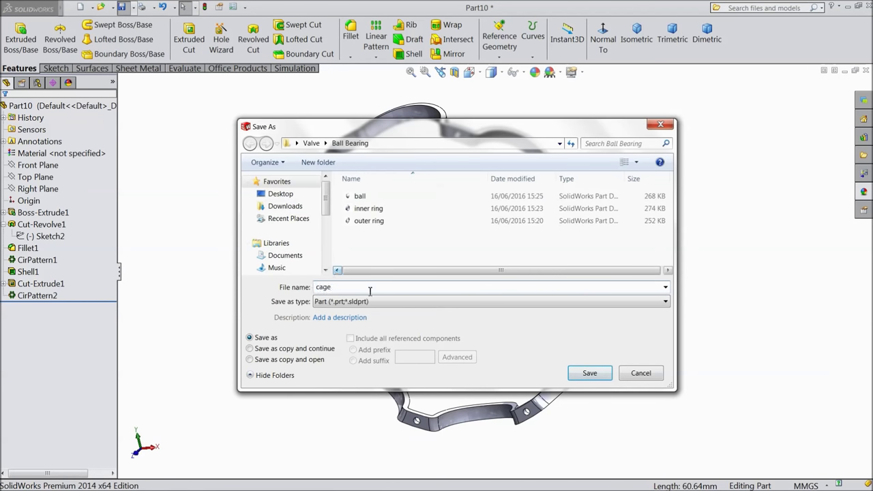
# Save the part as 'cage' in the Ball Bearing folder and close it.
pyautogui.click(587, 374)
pyautogui.moveTo(653, 253); pyautogui.dragTo(669, 232, button='middle')
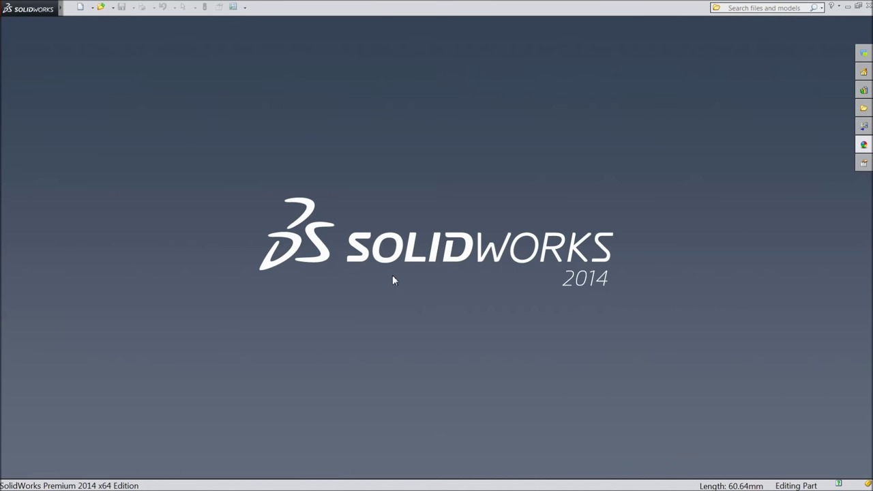
# Create a new assembly and select the ball, cage, inner ring and outer ring parts to insert.
pyautogui.click(80, 7)
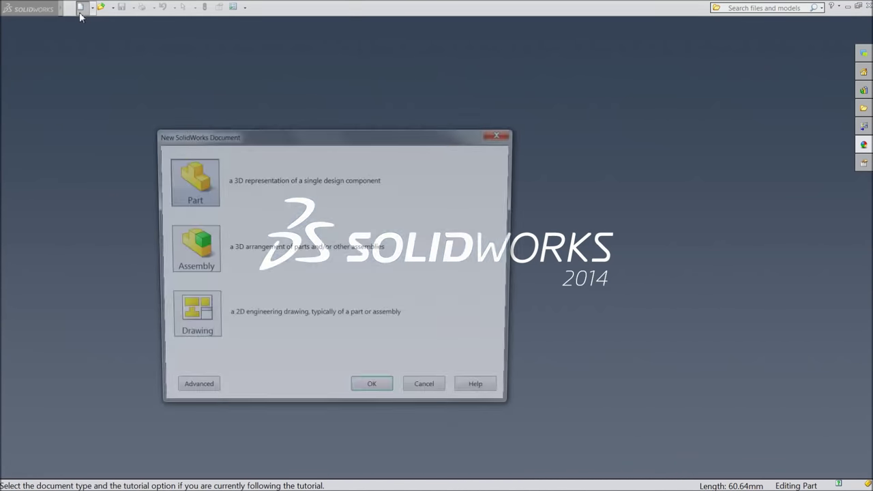
pyautogui.click(191, 249)
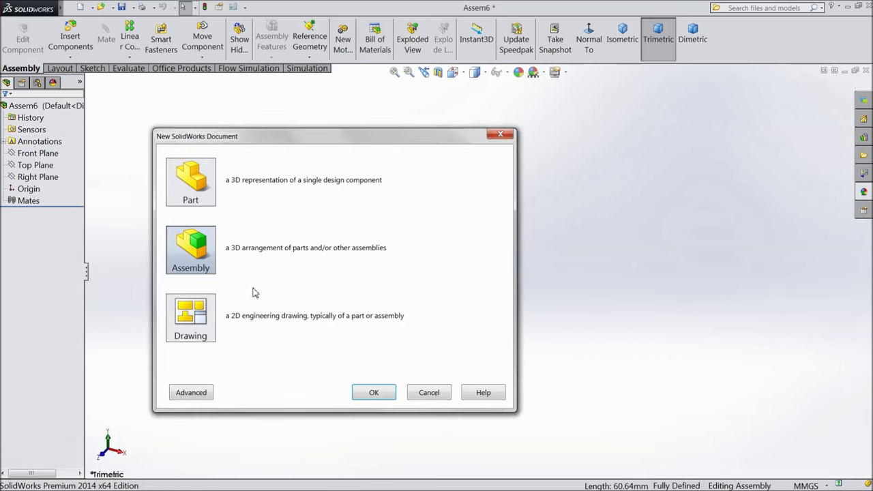
pyautogui.press('Return')
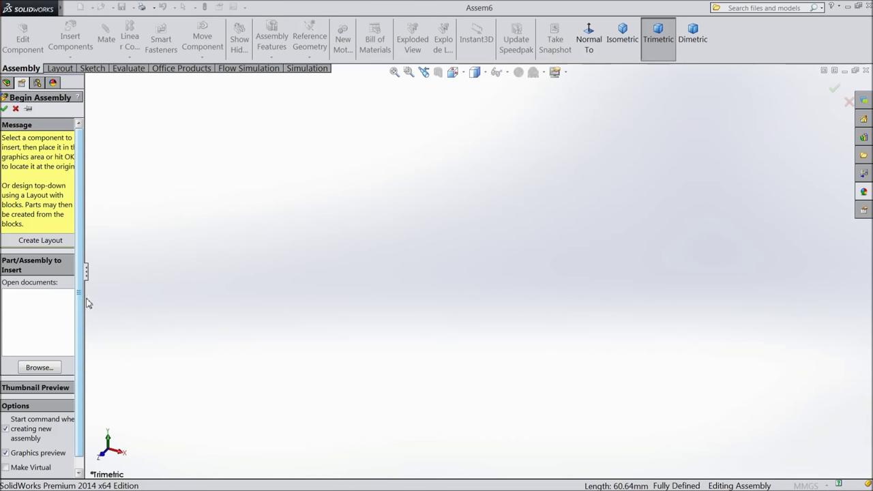
pyautogui.moveTo(86, 298); pyautogui.dragTo(118, 299)
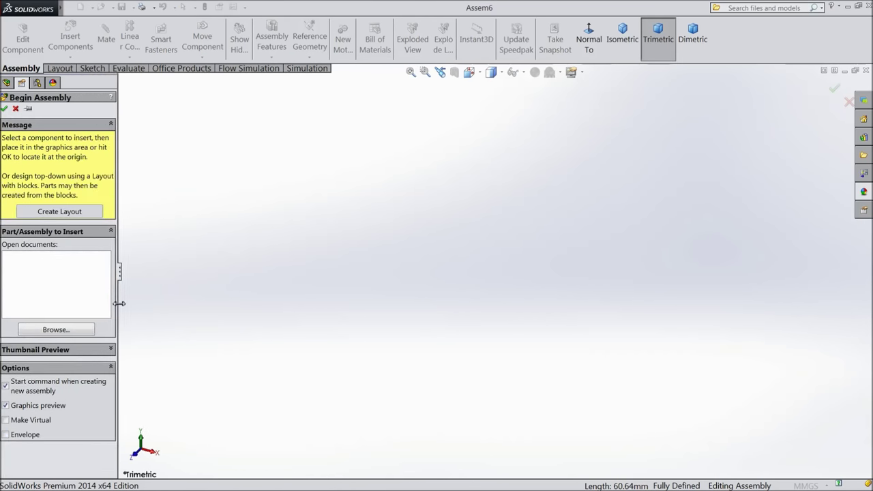
pyautogui.click(73, 330)
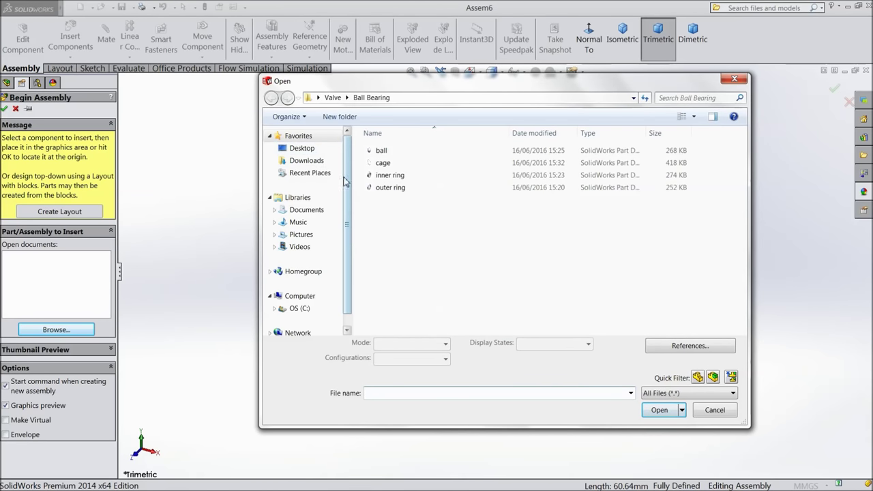
pyautogui.moveTo(376, 214); pyautogui.dragTo(390, 147)
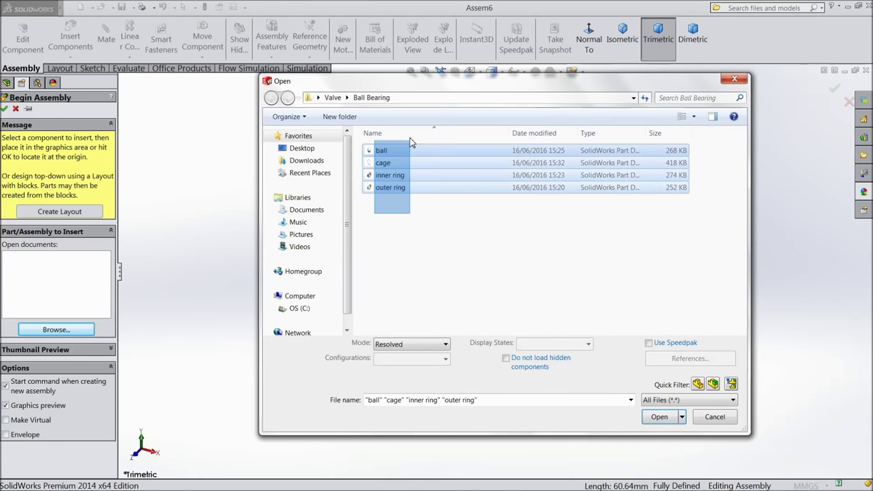
pyautogui.click(658, 418)
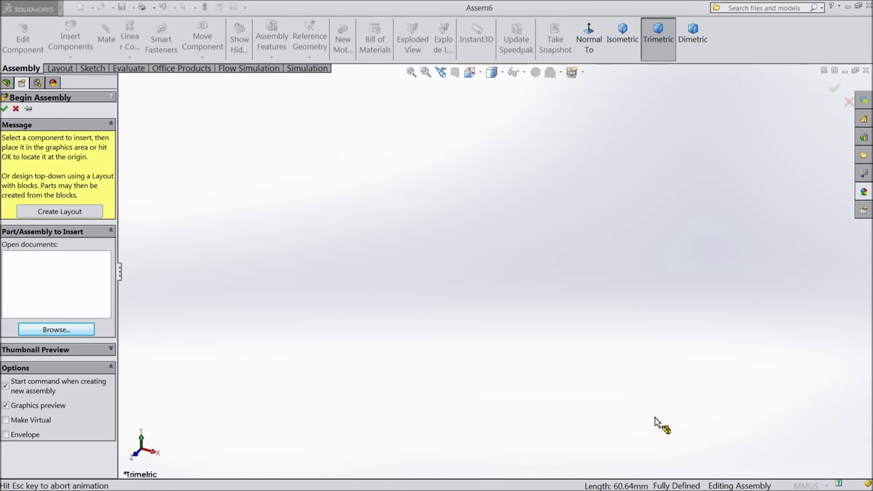
# Place the ball, cage, inner ring and outer ring into the assembly.
pyautogui.click(368, 235)
pyautogui.scroll(8, 437, 240)
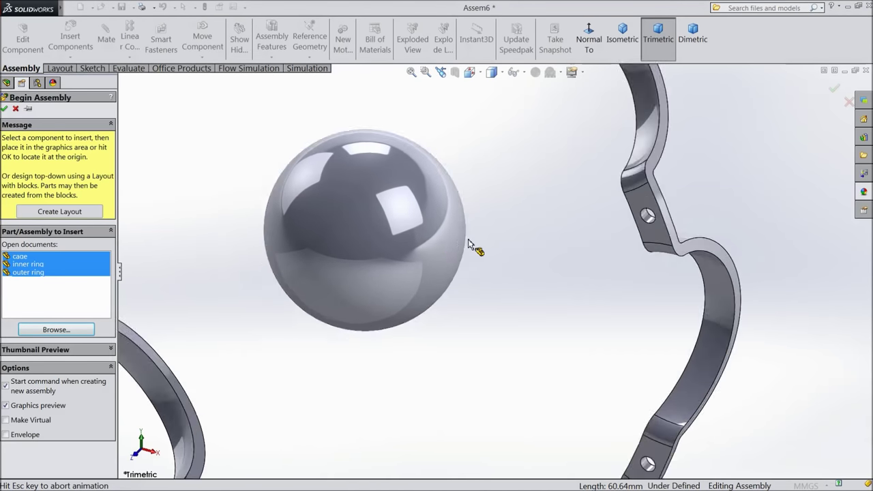
pyautogui.click(462, 257)
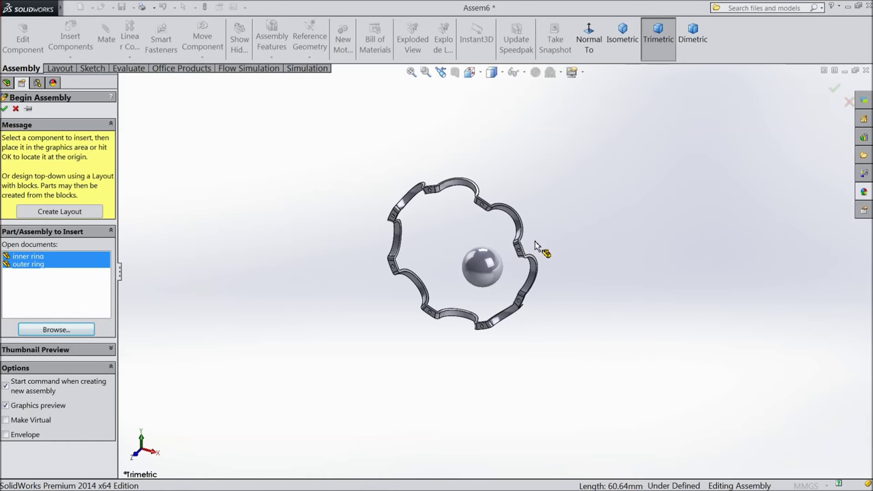
pyautogui.click(589, 229)
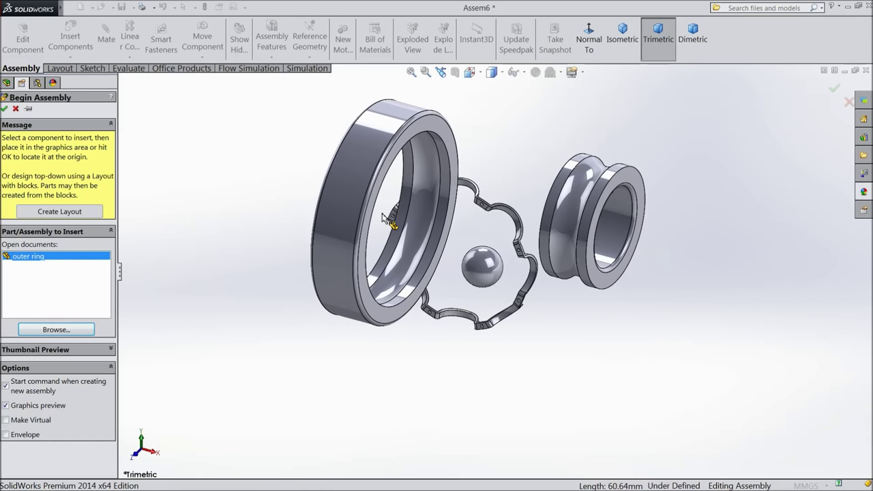
pyautogui.click(363, 216)
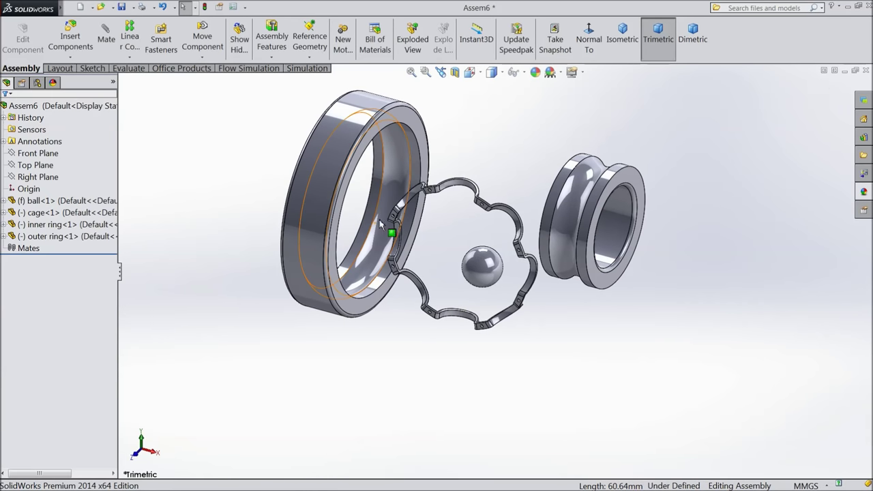
# Apply the Plain White scene and move the cage up over the inner ring.
pyautogui.click(559, 73)
pyautogui.click(581, 30)
pyautogui.click(576, 72)
pyautogui.moveTo(507, 141); pyautogui.dragTo(478, 195, button='middle')
pyautogui.moveTo(480, 208); pyautogui.dragTo(552, 85)
pyautogui.scroll(-3, 546, 201)
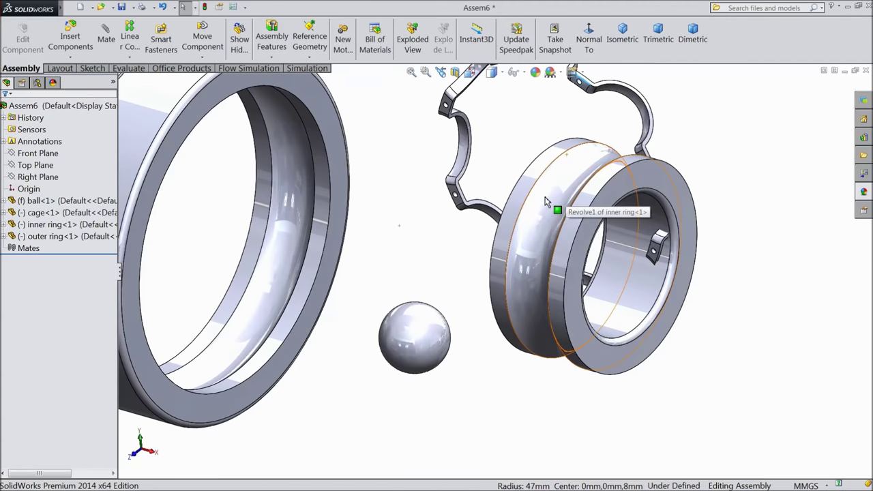
pyautogui.scroll(3, 545, 202)
pyautogui.click(228, 214)
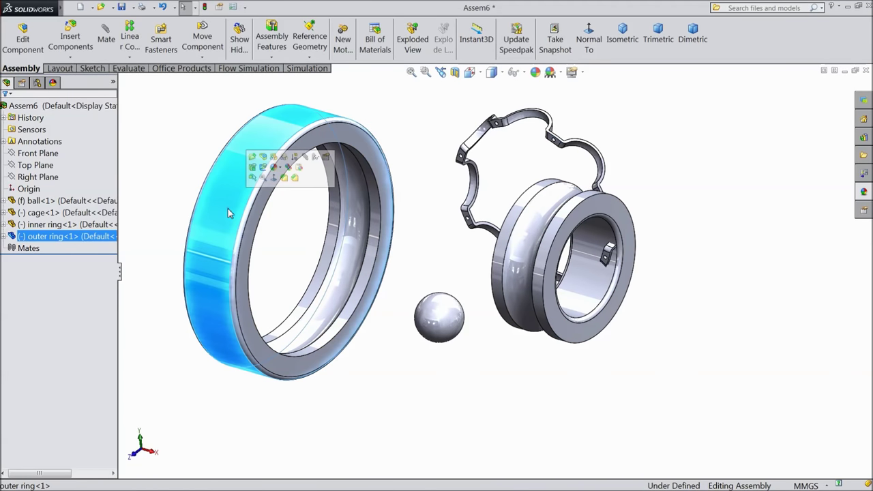
# Mate the inner ring's bore concentric with the outer ring.
pyautogui.click(106, 34)
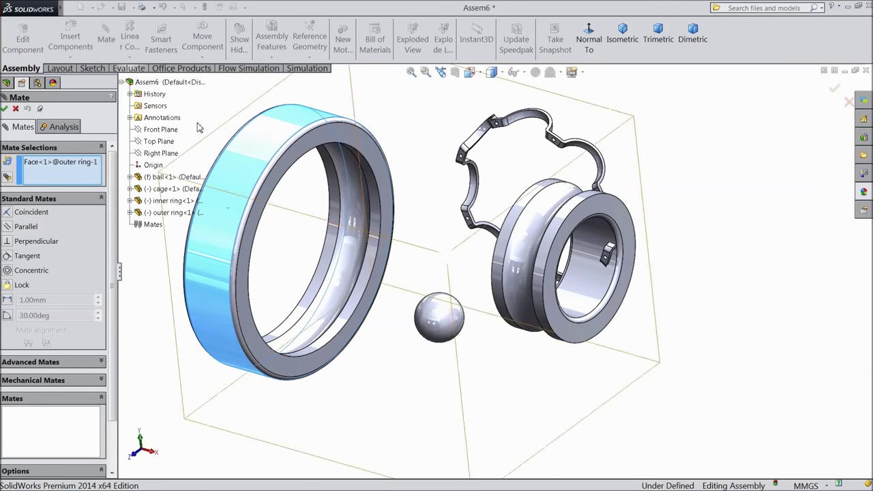
pyautogui.click(600, 286)
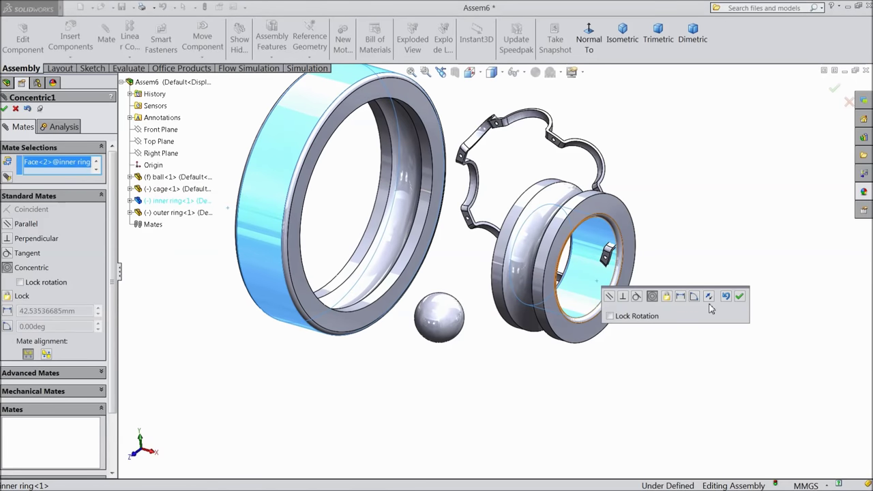
pyautogui.click(740, 296)
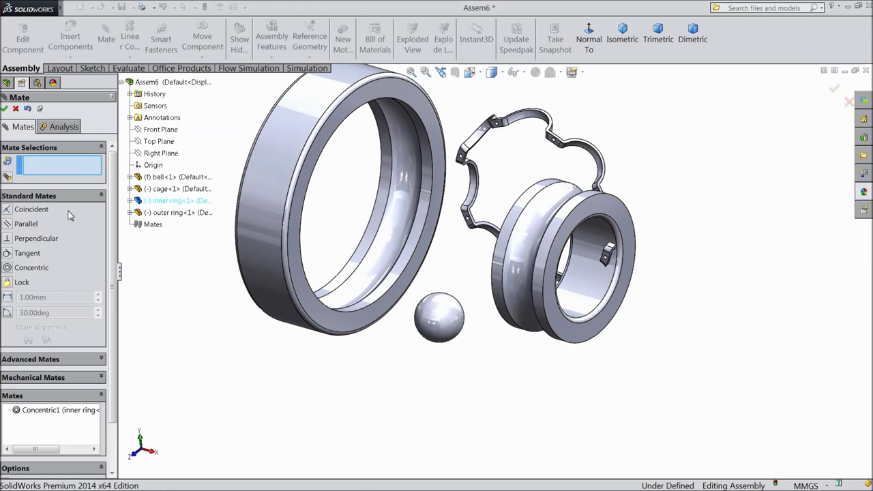
# Add a Width mate centring the inner ring's flange faces between the outer ring's side faces.
pyautogui.click(40, 196)
pyautogui.click(49, 208)
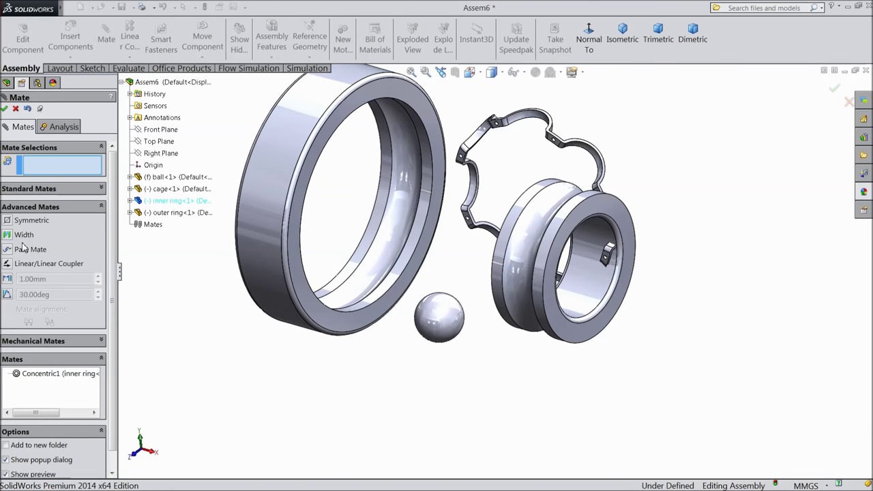
pyautogui.click(22, 236)
pyautogui.click(319, 328)
pyautogui.moveTo(319, 328); pyautogui.dragTo(234, 322, button='middle')
pyautogui.click(217, 302)
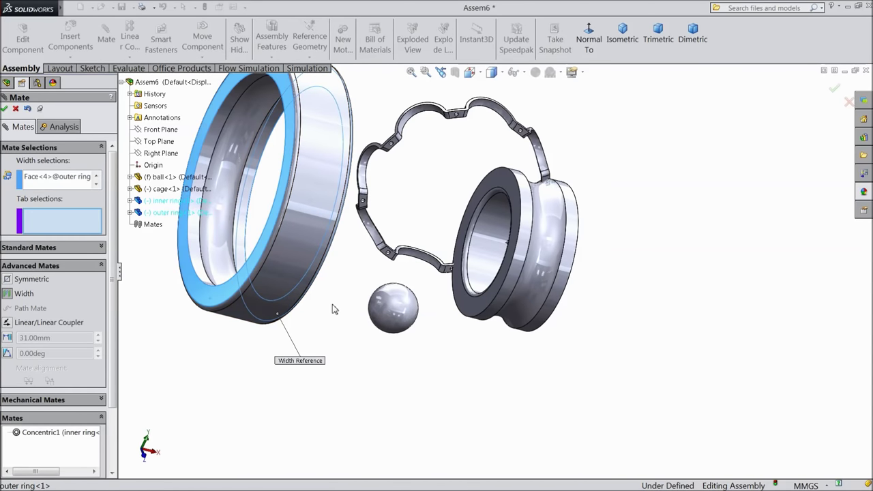
pyautogui.click(473, 317)
pyautogui.moveTo(473, 318); pyautogui.dragTo(402, 335, button='middle')
pyautogui.click(598, 327)
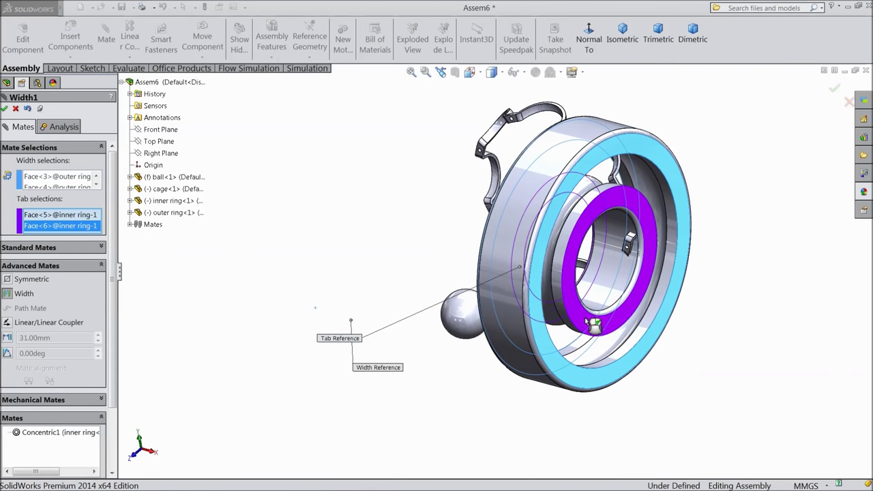
pyautogui.click(4, 111)
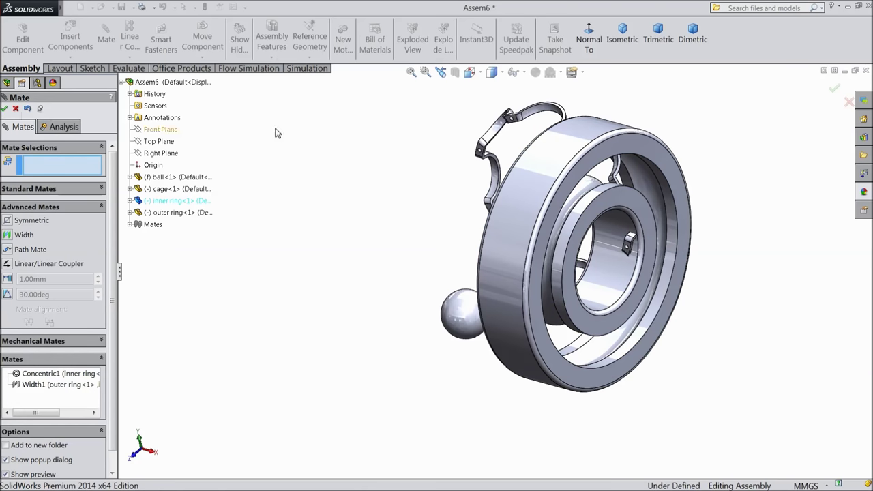
pyautogui.click(4, 109)
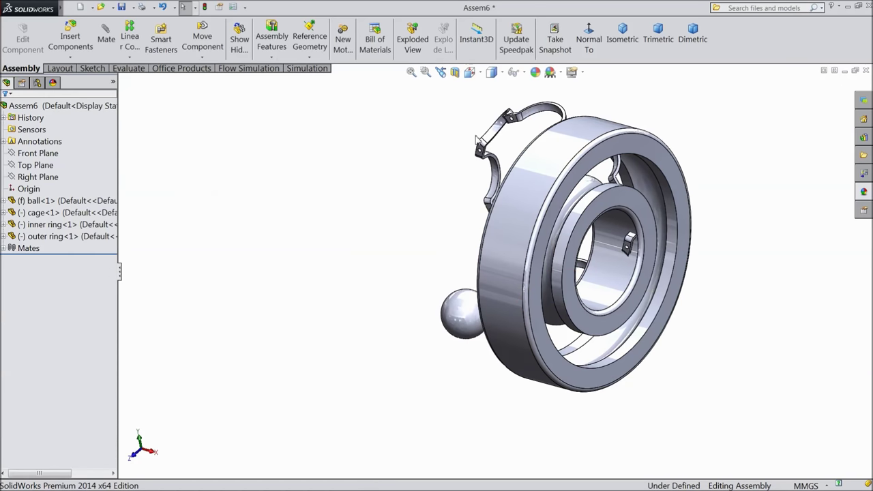
# Move the cage far left, set the ball to Float, and drag it beside the outer ring.
pyautogui.moveTo(498, 133); pyautogui.dragTo(204, 156)
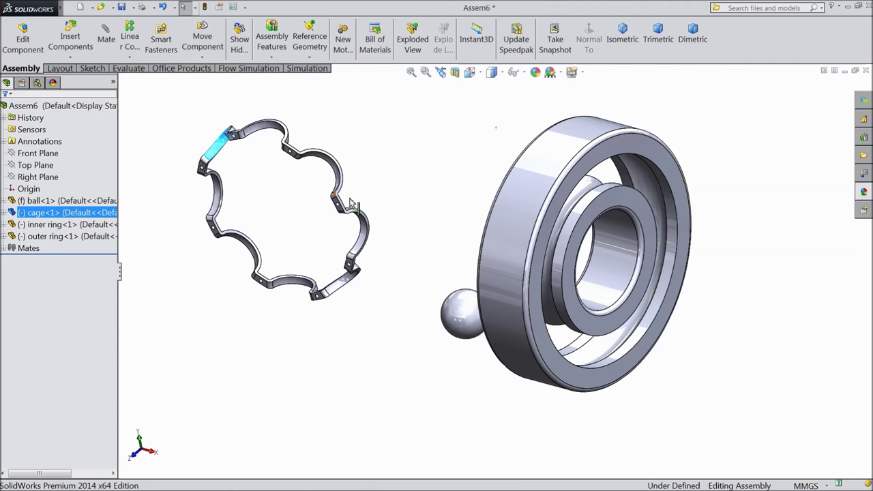
pyautogui.moveTo(463, 312); pyautogui.dragTo(578, 301)
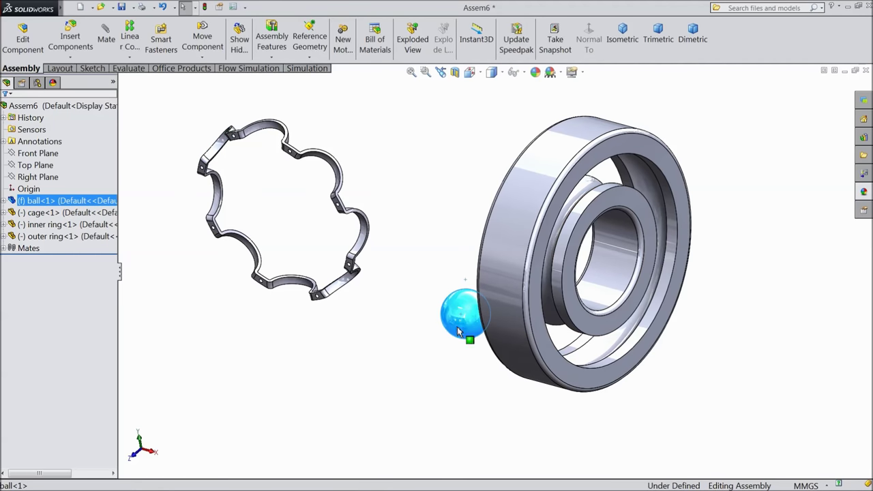
pyautogui.moveTo(457, 326); pyautogui.dragTo(417, 306)
pyautogui.click(412, 292)
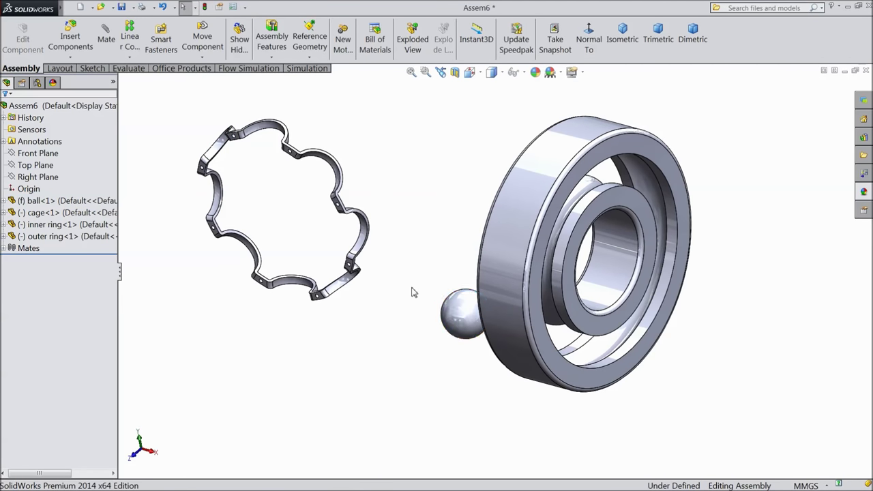
pyautogui.rightClick(451, 316)
pyautogui.click(477, 291)
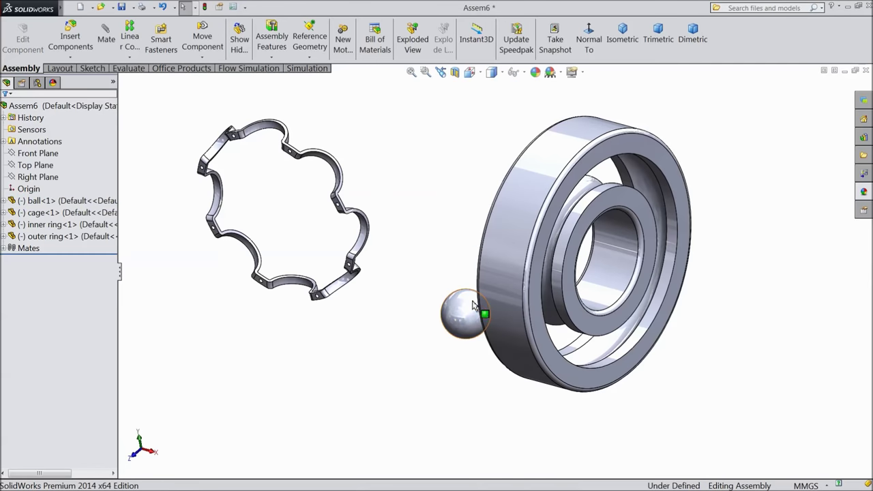
pyautogui.moveTo(463, 318); pyautogui.dragTo(704, 300)
pyautogui.moveTo(704, 300); pyautogui.dragTo(741, 276, button='middle')
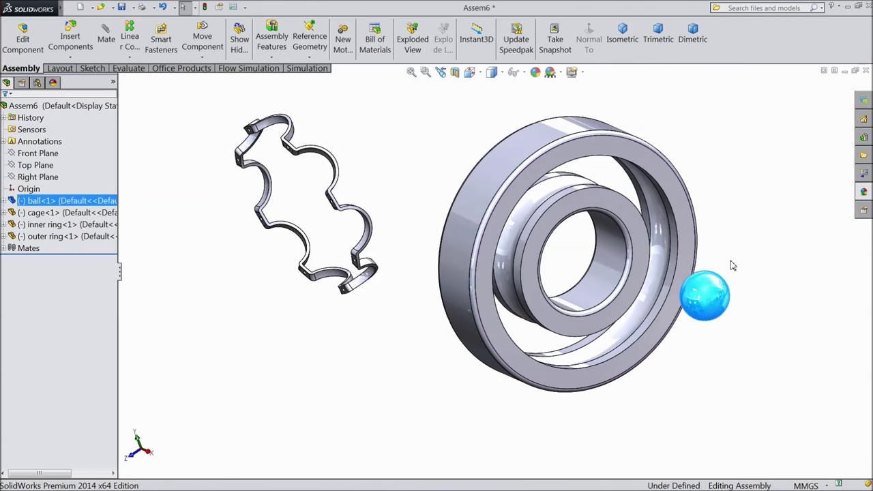
# Expand ball<1> in the feature tree and select its Front Plane.
pyautogui.scroll(-3, 757, 273)
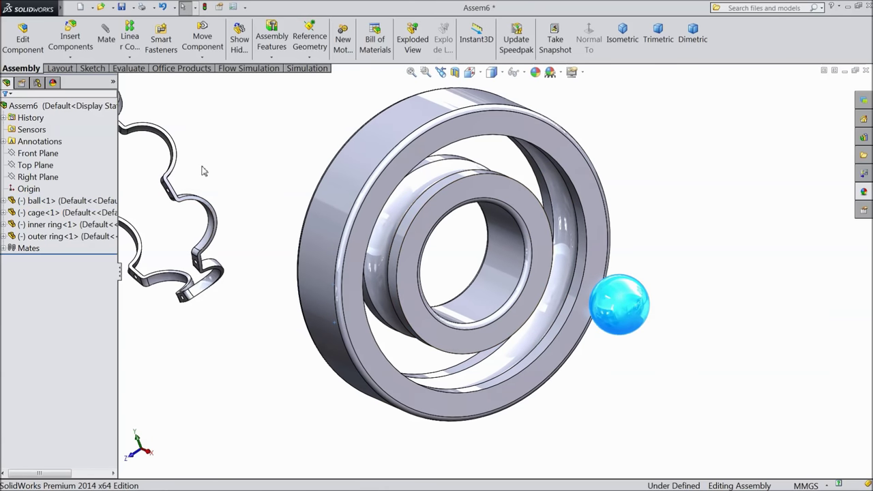
pyautogui.click(20, 202)
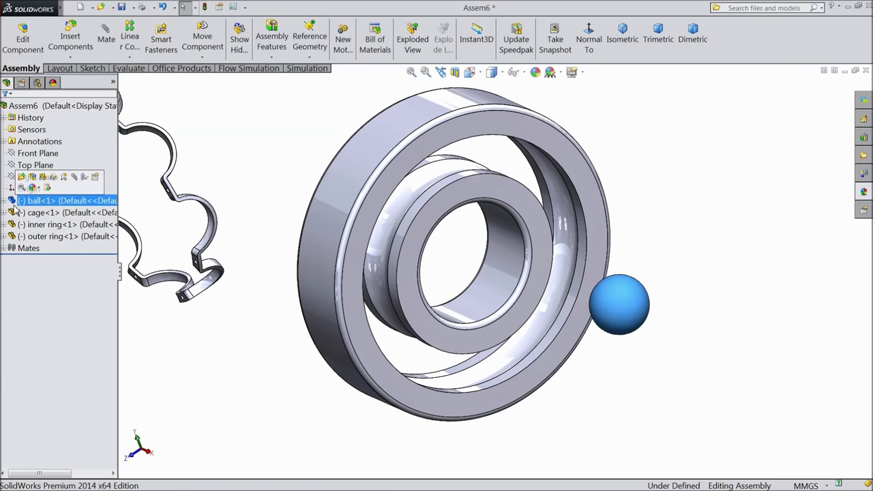
pyautogui.click(4, 200)
pyautogui.click(45, 260)
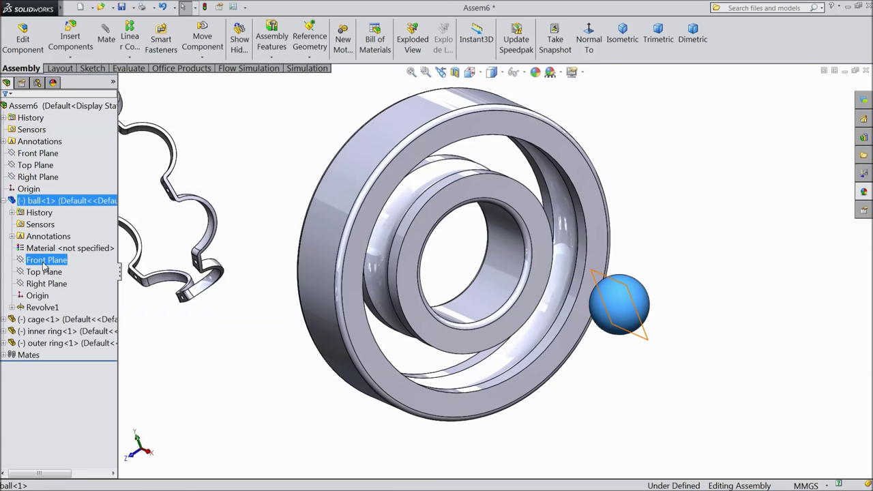
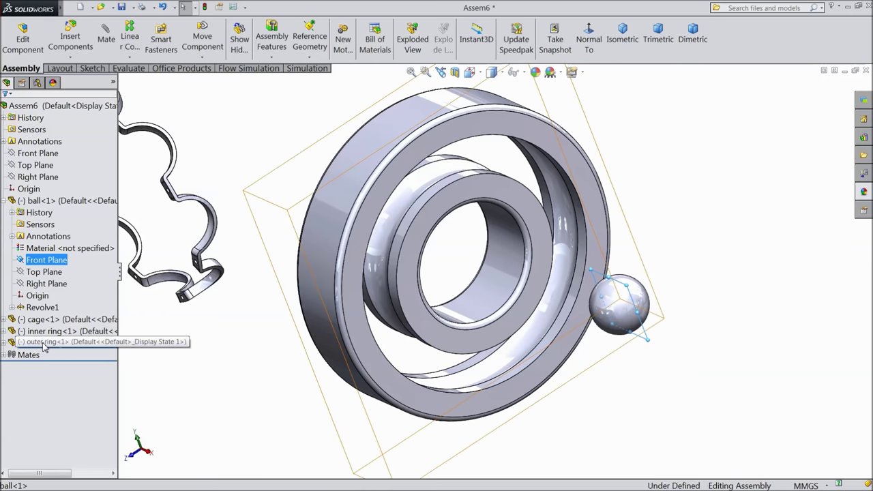
# Mate the ball's Front Plane coincident with the inner ring's Front Plane.
pyautogui.click(3, 331)
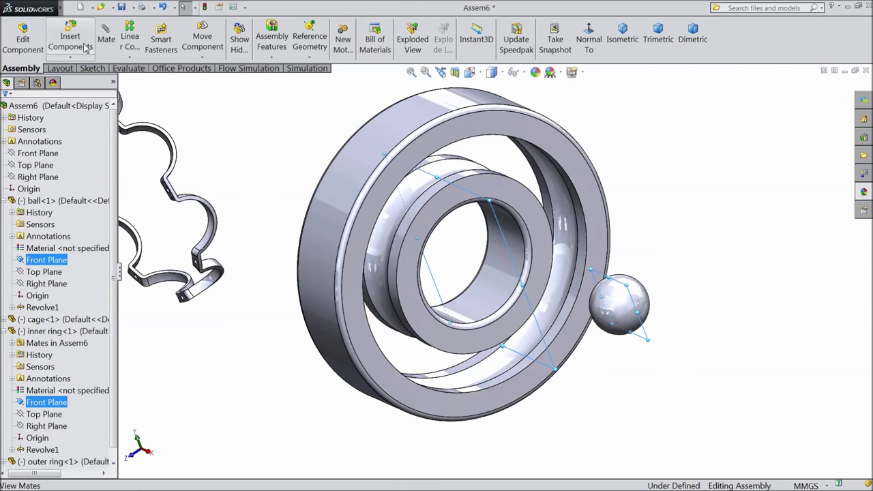
pyautogui.click(106, 39)
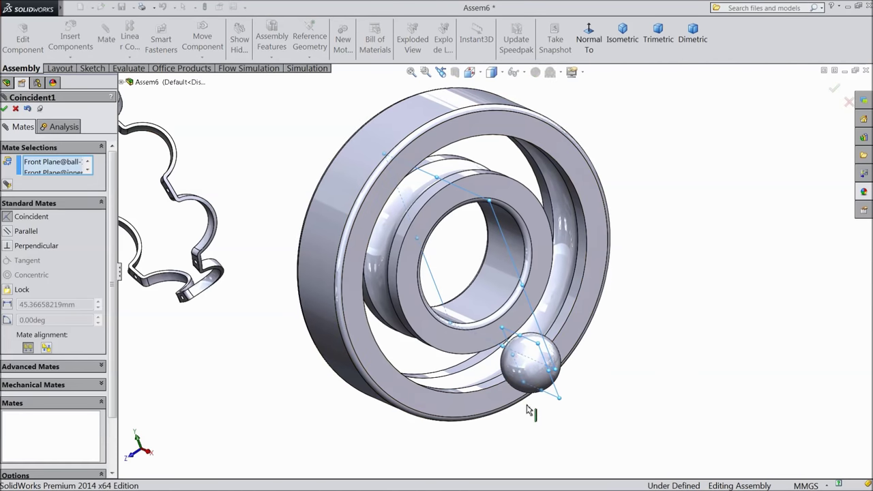
pyautogui.click(5, 109)
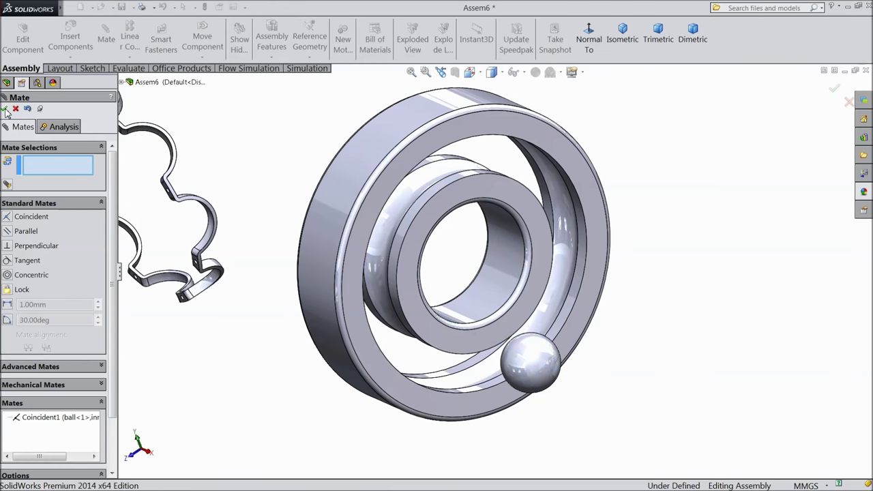
# Mate the ball's Right Plane coincident with the inner ring's Right Plane.
pyautogui.click(121, 81)
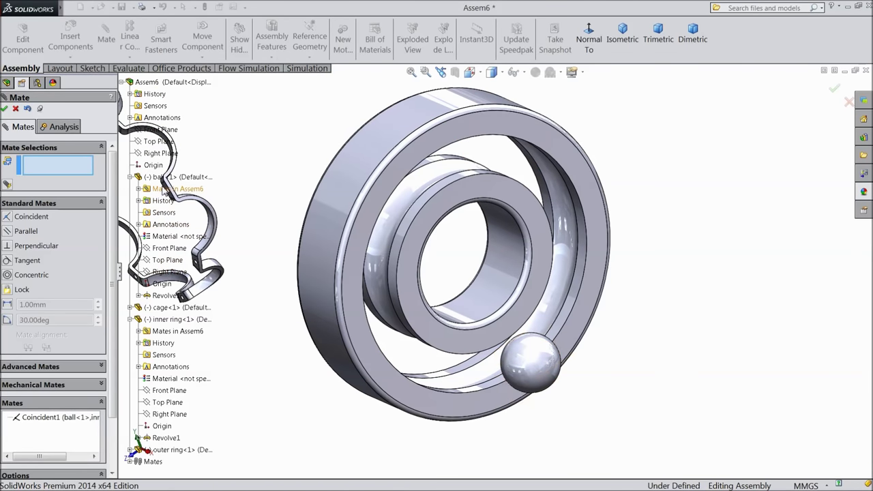
pyautogui.click(168, 273)
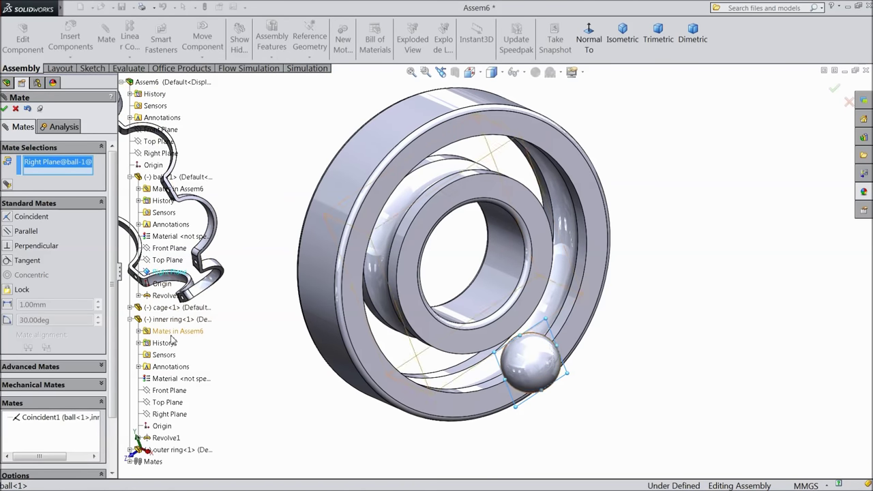
pyautogui.click(170, 415)
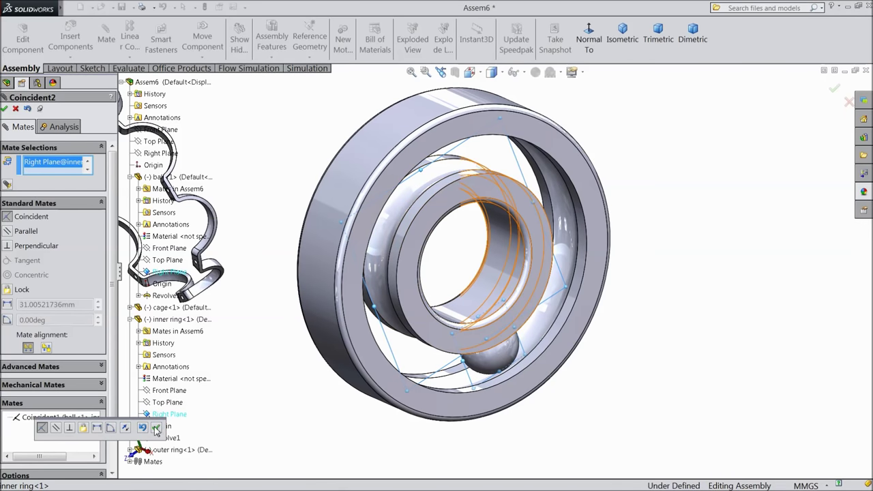
pyautogui.click(157, 427)
pyautogui.click(5, 109)
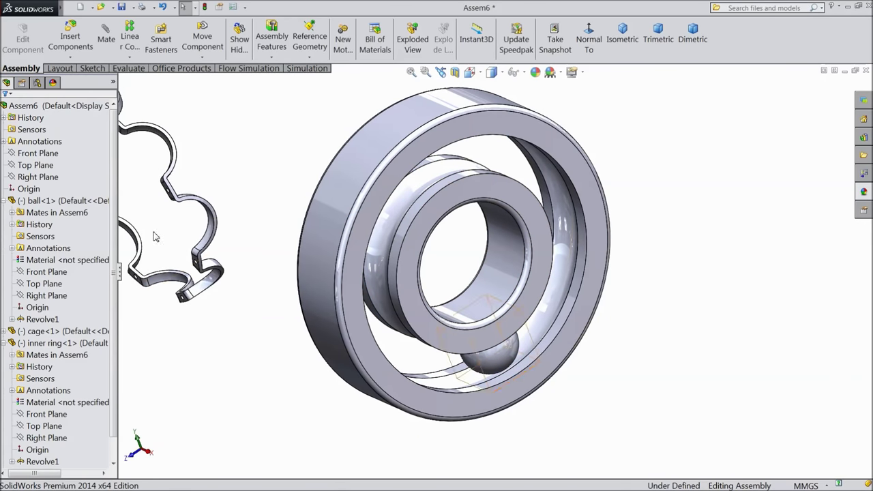
# Move the ball into the ring and mate it tangent to the inner ring's outer face, flipped outward.
pyautogui.moveTo(487, 354); pyautogui.dragTo(428, 214)
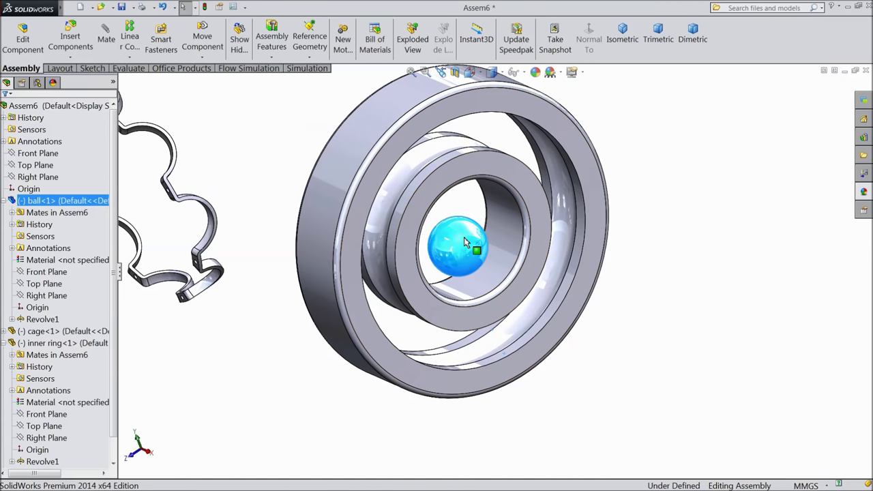
pyautogui.click(105, 34)
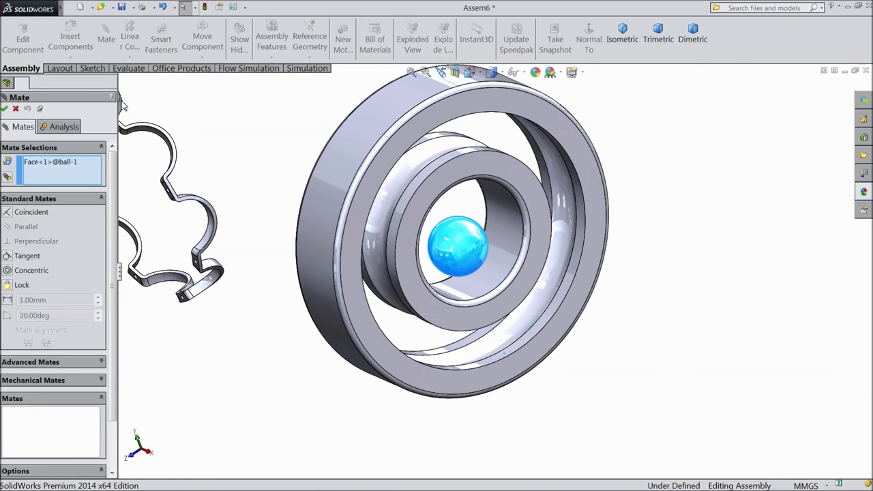
pyautogui.scroll(-2, 404, 187)
pyautogui.click(440, 174)
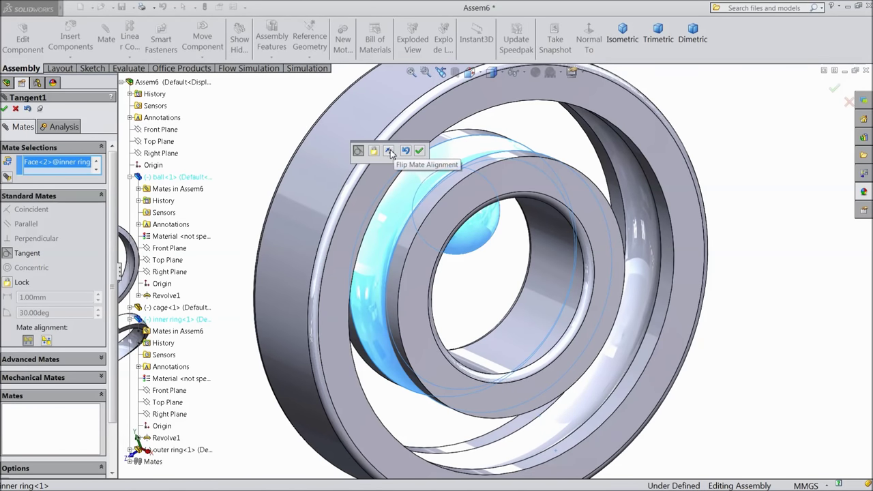
pyautogui.click(388, 150)
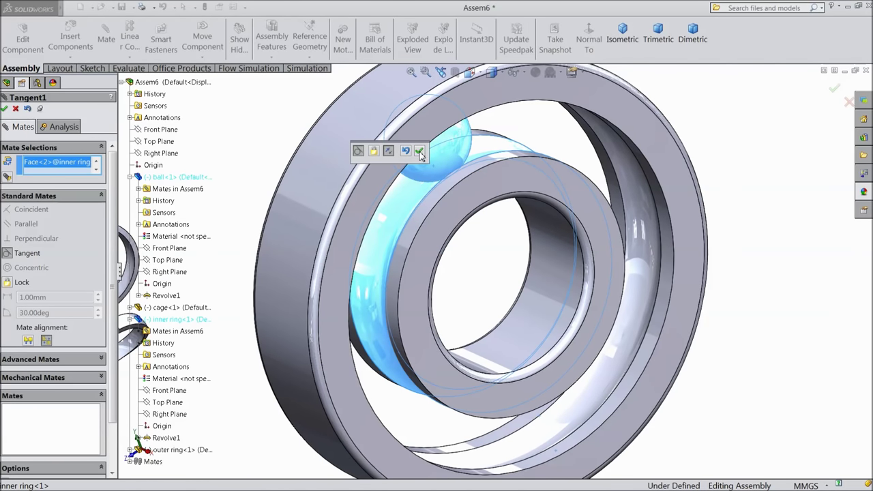
pyautogui.click(420, 151)
pyautogui.click(5, 109)
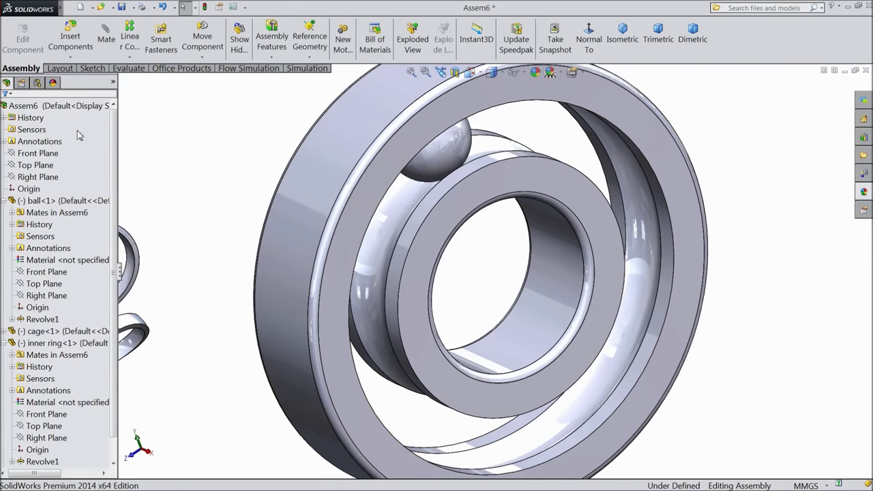
pyautogui.scroll(2, 162, 157)
pyautogui.moveTo(289, 162); pyautogui.dragTo(277, 141, button='middle')
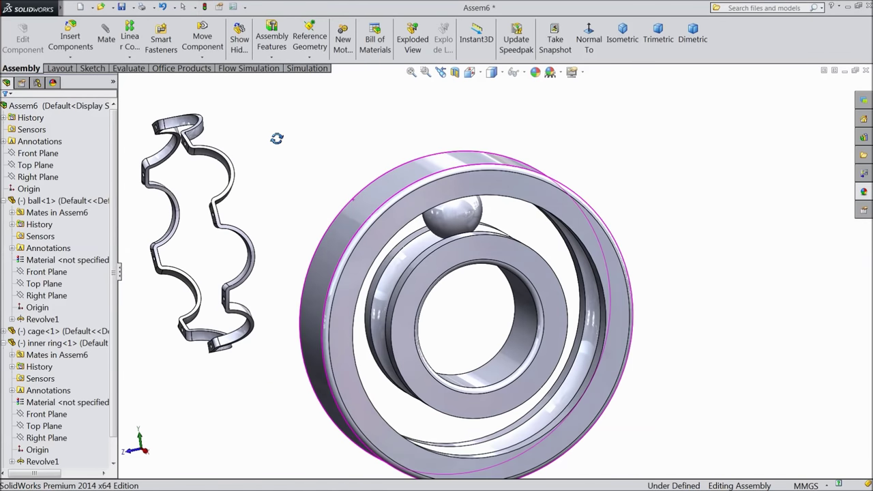
# Fix the inner ring in place, then set it back to Float.
pyautogui.scroll(2, 320, 273)
pyautogui.scroll(-2, 481, 322)
pyautogui.click(487, 226)
pyautogui.moveTo(487, 226)
pyautogui.mouseDown()
pyautogui.moveTo(544, 241)
pyautogui.moveTo(499, 226)
pyautogui.mouseUp()
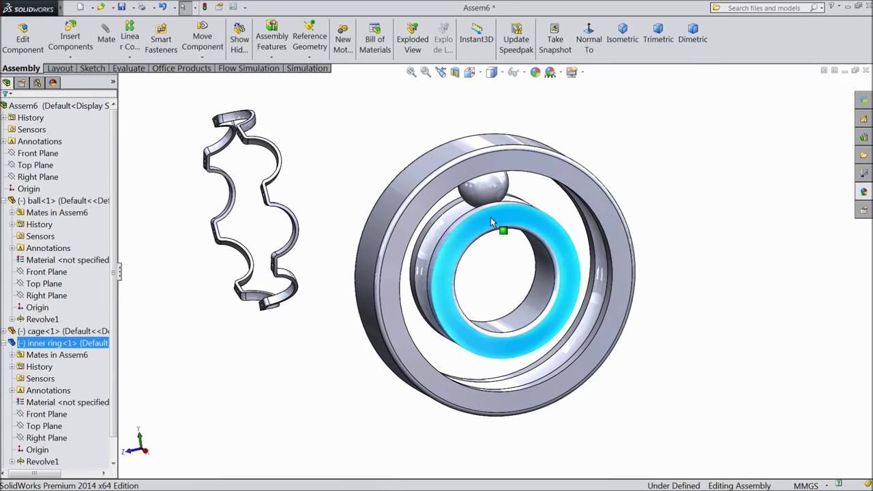
pyautogui.rightClick(493, 224)
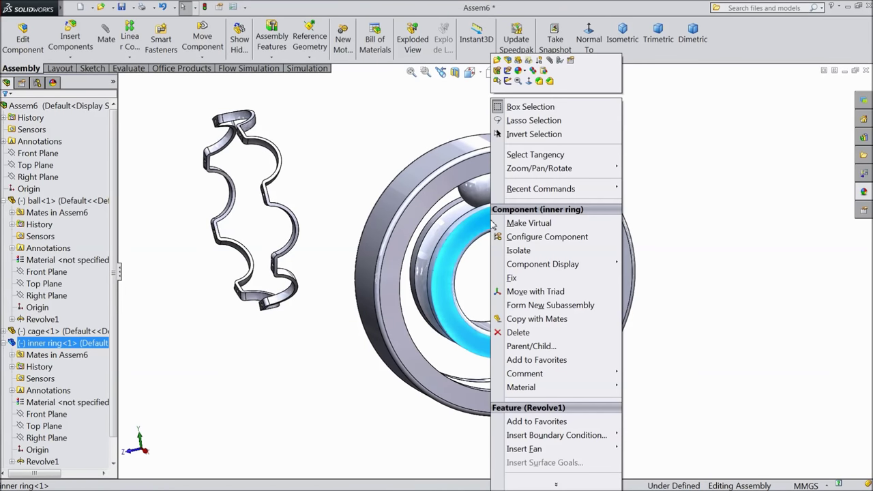
pyautogui.click(512, 278)
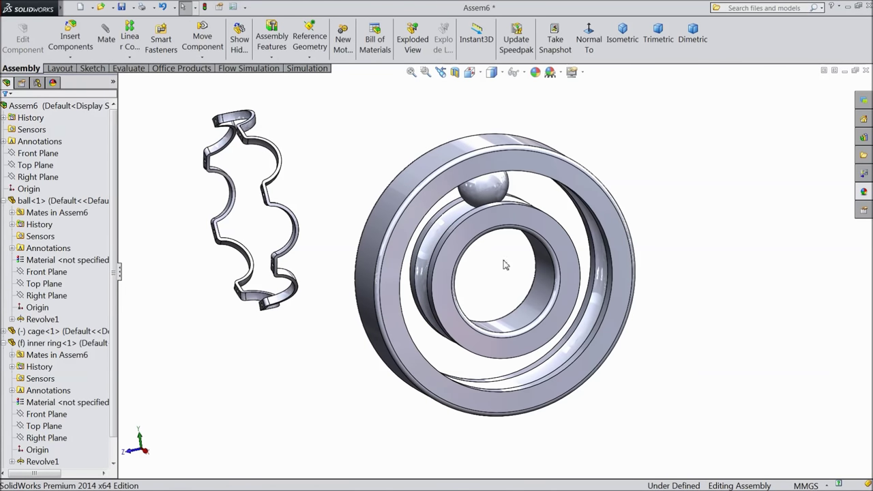
pyautogui.click(487, 228)
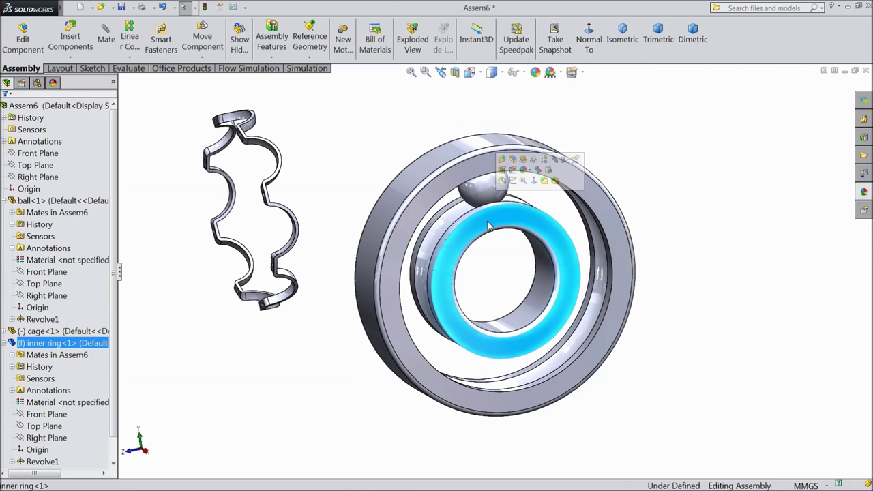
pyautogui.rightClick(488, 228)
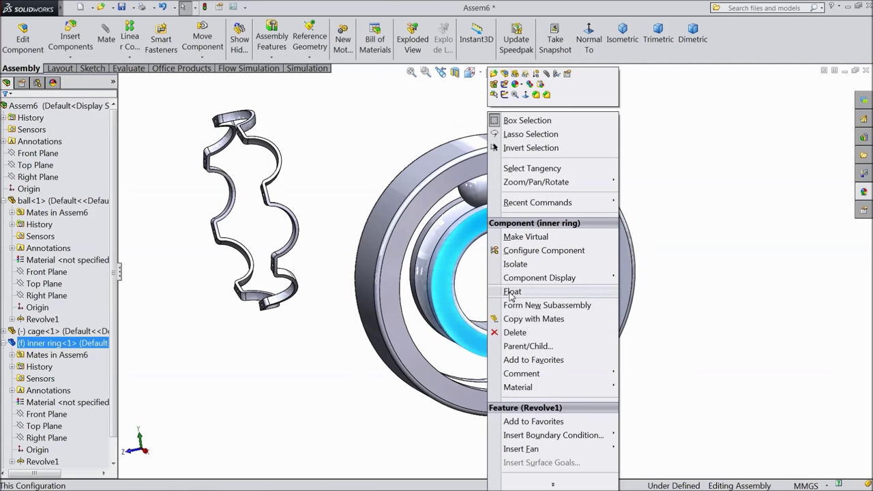
pyautogui.click(511, 292)
# Fix the outer ring and rotate the inner ring until the ball sits at the top.
pyautogui.click(431, 201)
pyautogui.rightClick(431, 200)
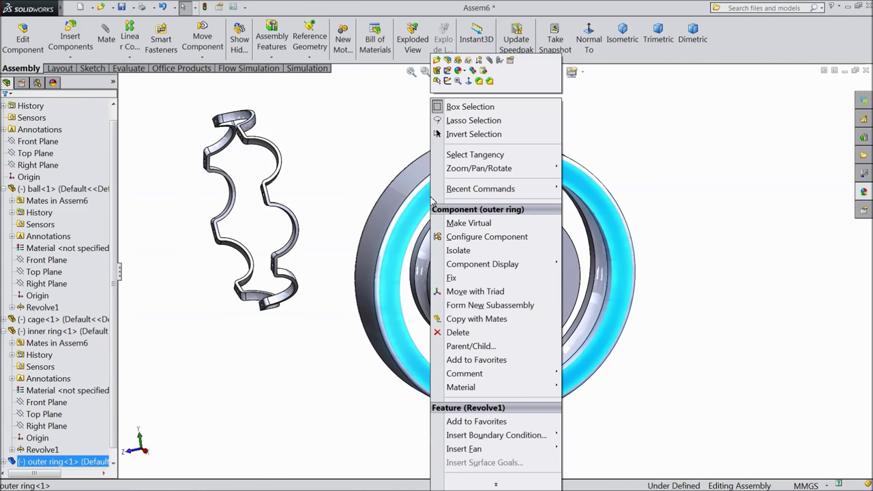
pyautogui.click(453, 280)
pyautogui.moveTo(469, 237); pyautogui.dragTo(505, 341)
pyautogui.moveTo(605, 293); pyautogui.dragTo(640, 278, button='middle')
pyautogui.moveTo(407, 218); pyautogui.dragTo(513, 178)
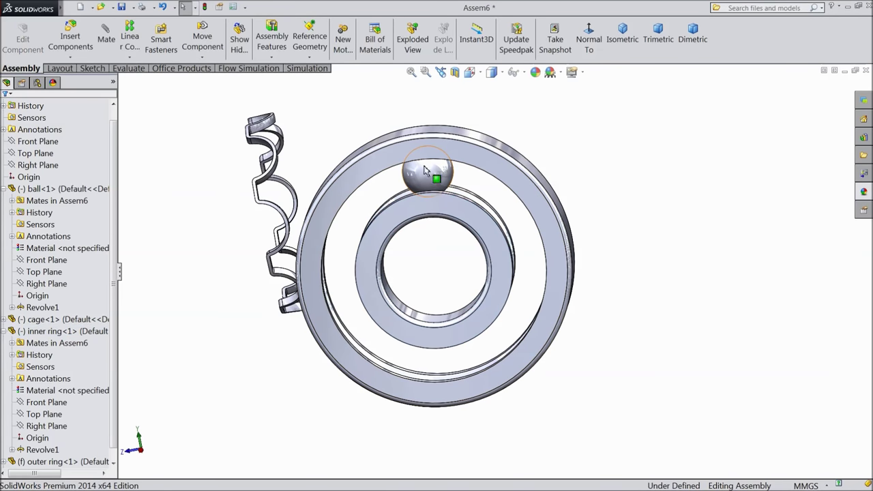
pyautogui.click(130, 58)
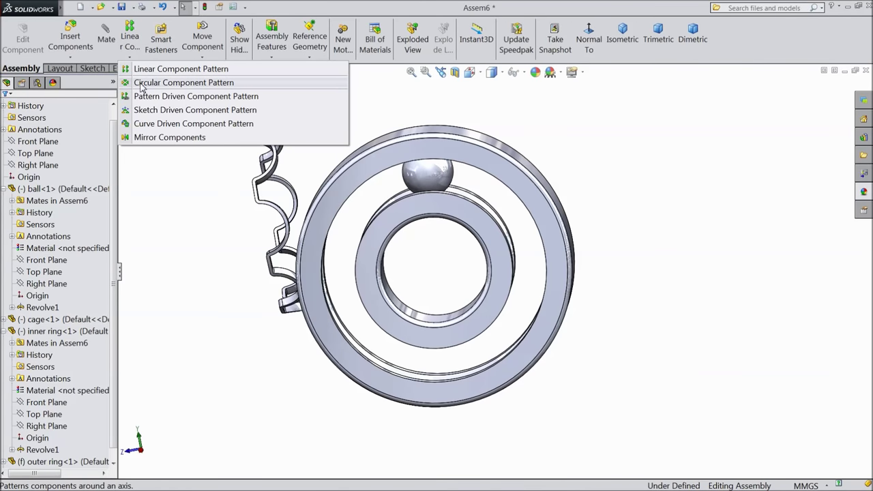
# Start a Circular Component Pattern of ball<1> and display the temporary axes.
pyautogui.click(141, 84)
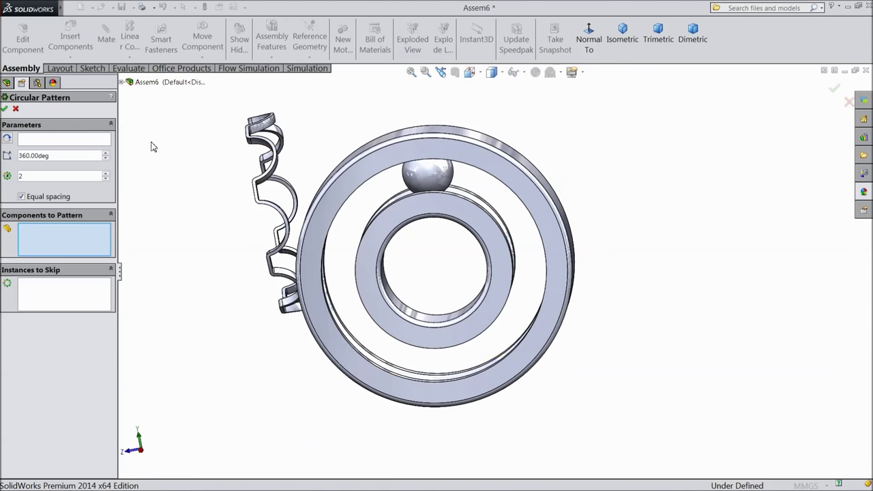
pyautogui.moveTo(180, 153); pyautogui.dragTo(173, 168, button='middle')
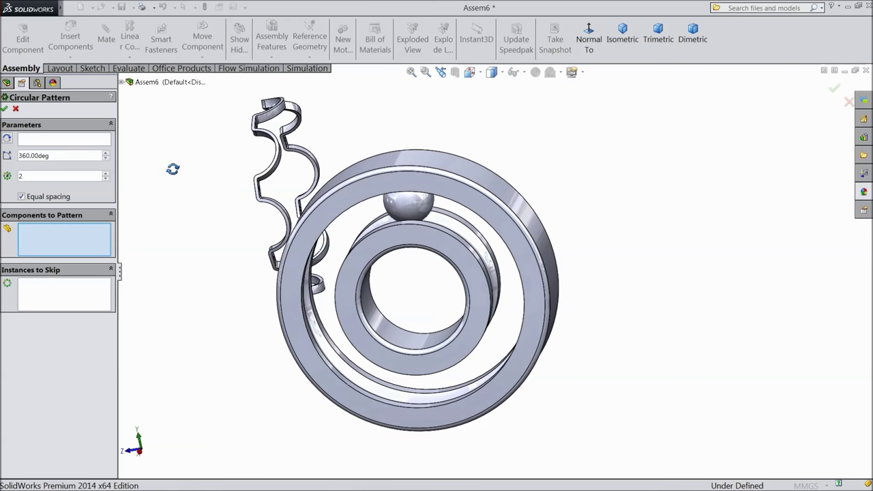
pyautogui.click(414, 218)
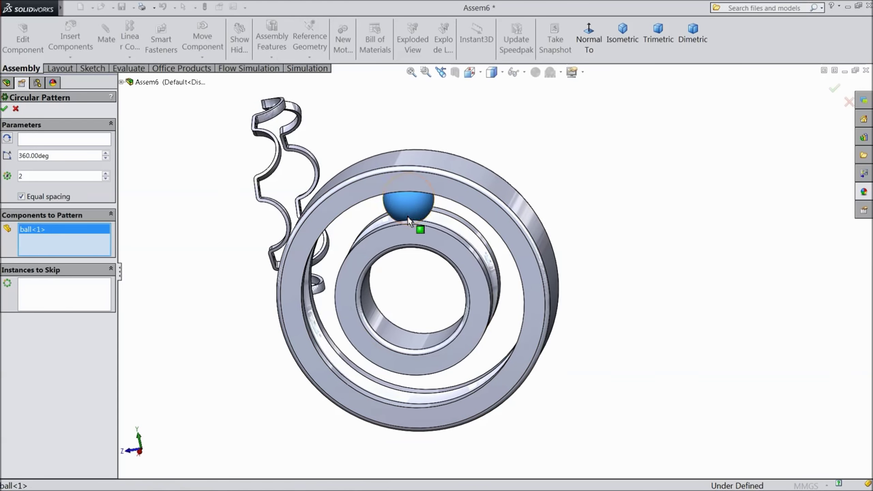
pyautogui.click(523, 72)
pyautogui.click(532, 106)
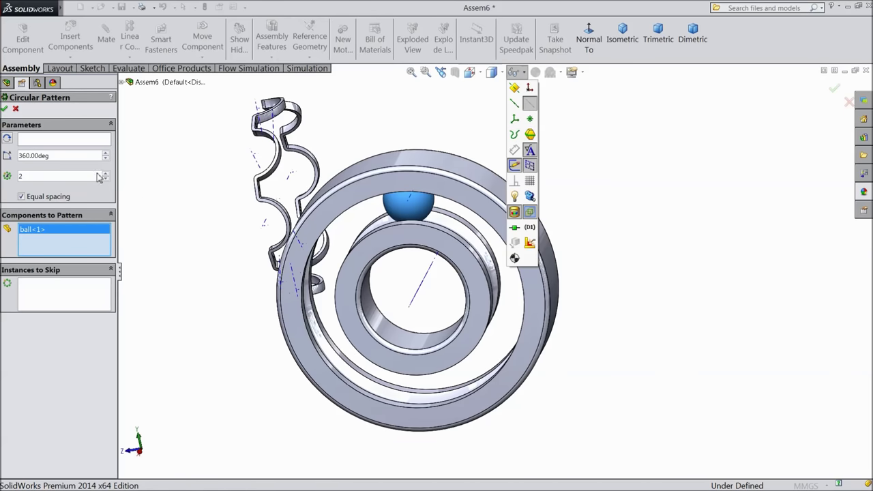
pyautogui.click(78, 142)
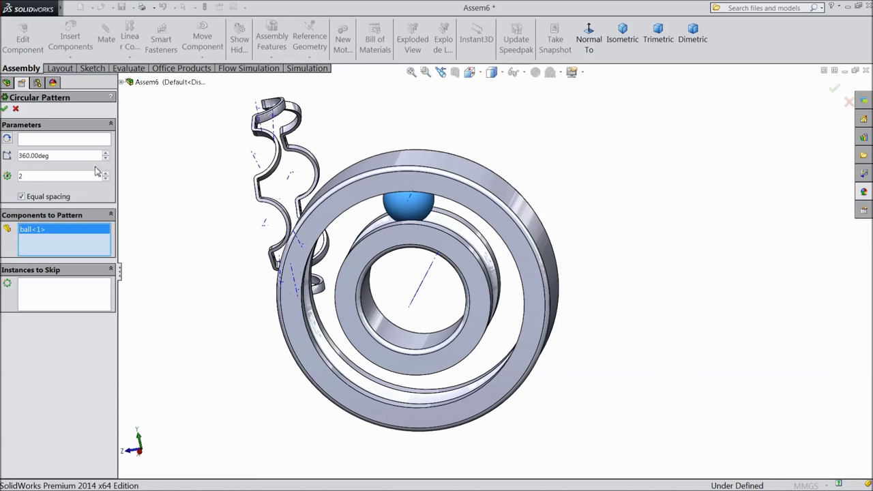
pyautogui.click(70, 143)
pyautogui.click(426, 284)
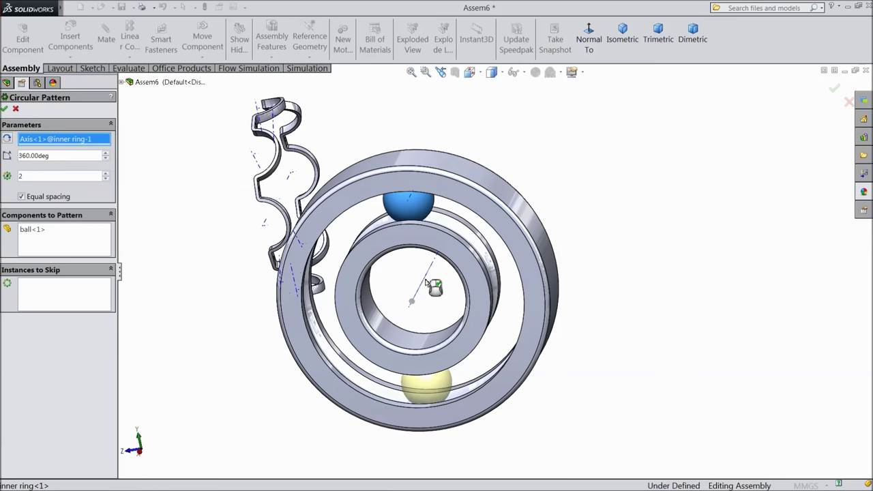
pyautogui.click(107, 174)
pyautogui.click(107, 174)
pyautogui.click(107, 174)
pyautogui.click(107, 174)
pyautogui.click(106, 174)
pyautogui.click(107, 174)
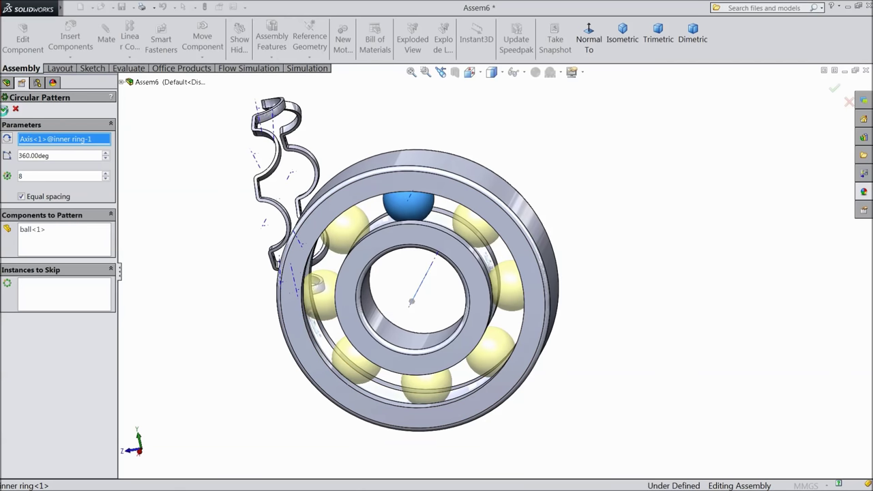
pyautogui.click(5, 109)
pyautogui.moveTo(177, 218); pyautogui.dragTo(210, 232, button='middle')
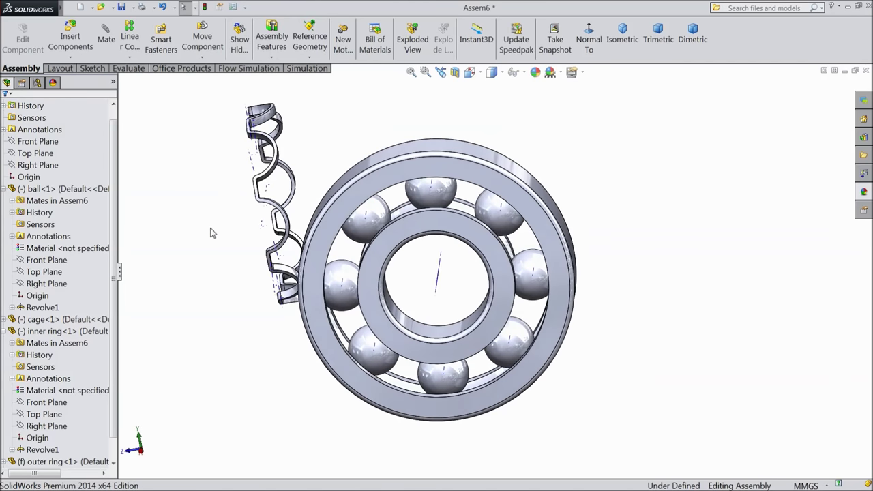
# Spin the inner ring to roll the balls, then move the cage beside the bearing.
pyautogui.click(477, 319)
pyautogui.scroll(-2, 425, 289)
pyautogui.moveTo(420, 222)
pyautogui.mouseDown()
pyautogui.moveTo(500, 251)
pyautogui.moveTo(450, 211)
pyautogui.moveTo(473, 217)
pyautogui.mouseUp()
pyautogui.click(616, 171)
pyautogui.moveTo(616, 171); pyautogui.dragTo(409, 182, button='middle')
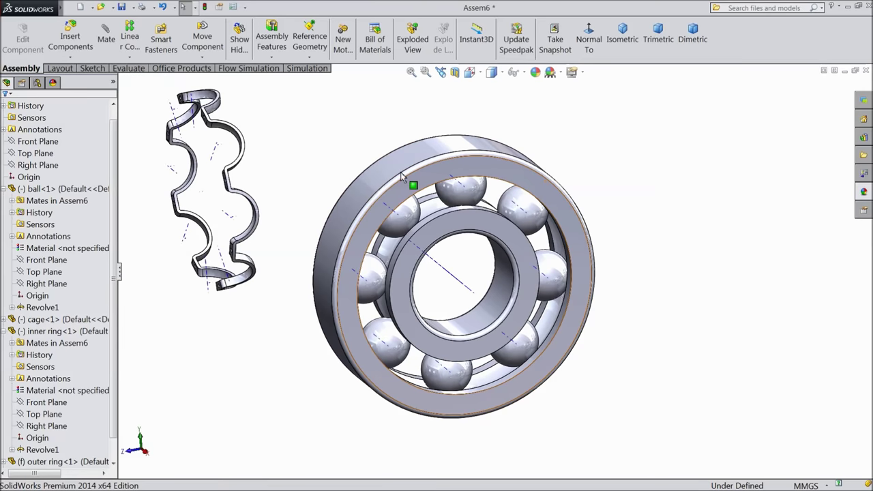
pyautogui.moveTo(194, 182); pyautogui.dragTo(714, 304)
pyautogui.moveTo(663, 322)
pyautogui.mouseDown(button='middle')
pyautogui.moveTo(682, 296)
pyautogui.moveTo(677, 328)
pyautogui.mouseUp(button='middle')
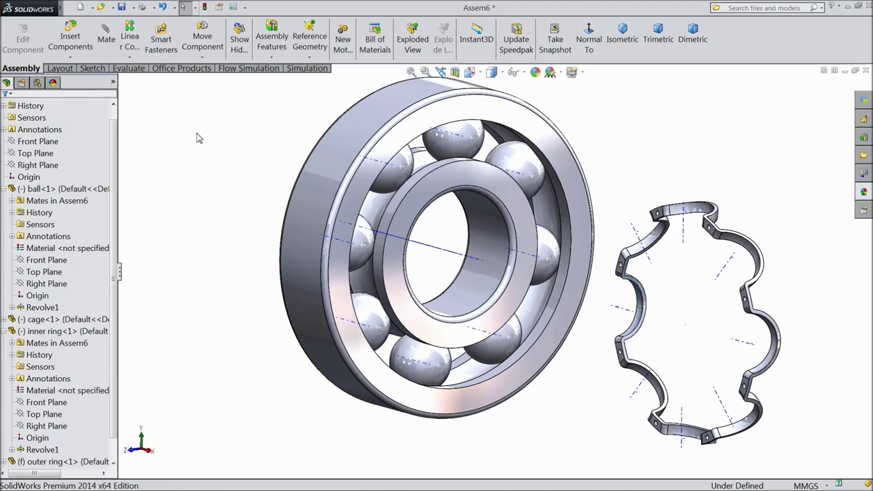
# Add a Coincident mate between the cage's axis and the inner ring's axis.
pyautogui.click(108, 47)
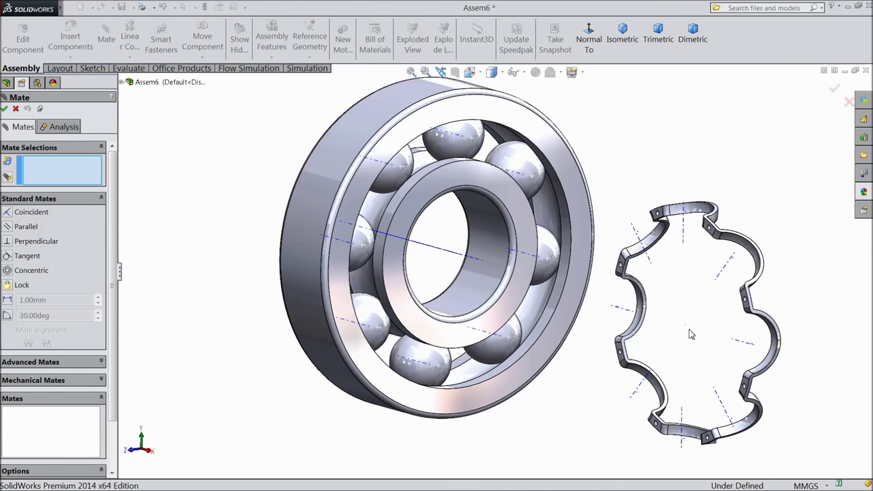
pyautogui.click(689, 330)
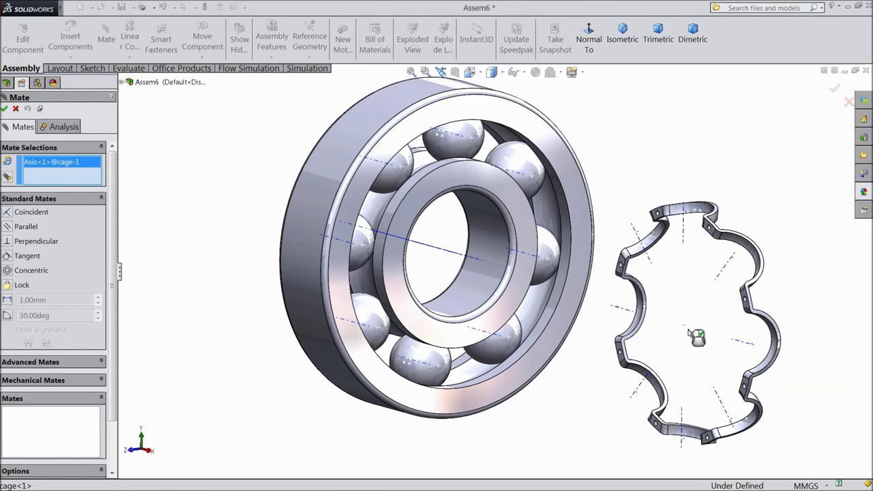
pyautogui.scroll(-5, 696, 333)
pyautogui.press('f')
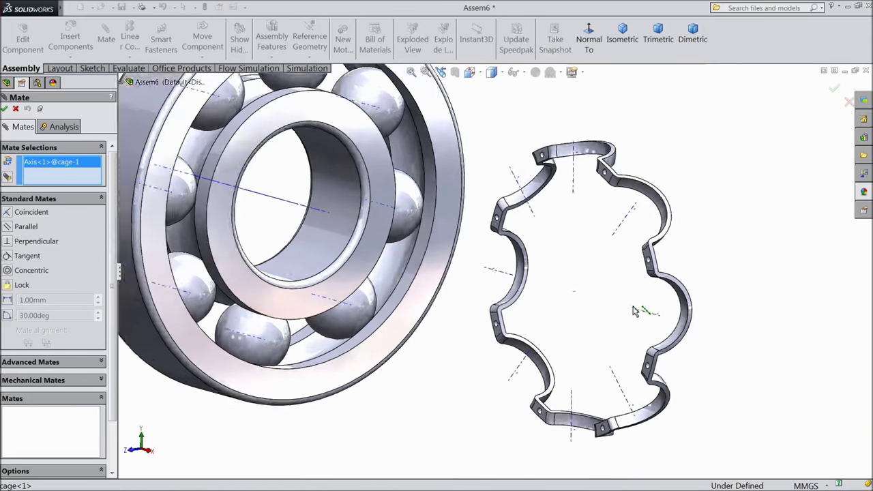
pyautogui.click(305, 212)
pyautogui.scroll(3, 389, 230)
pyautogui.moveTo(499, 196); pyautogui.dragTo(559, 214, button='middle')
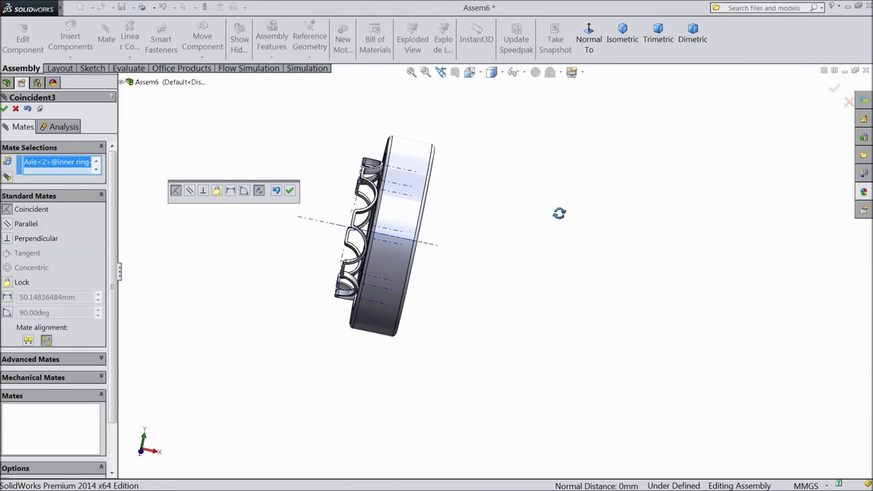
pyautogui.click(289, 193)
pyautogui.press('f')
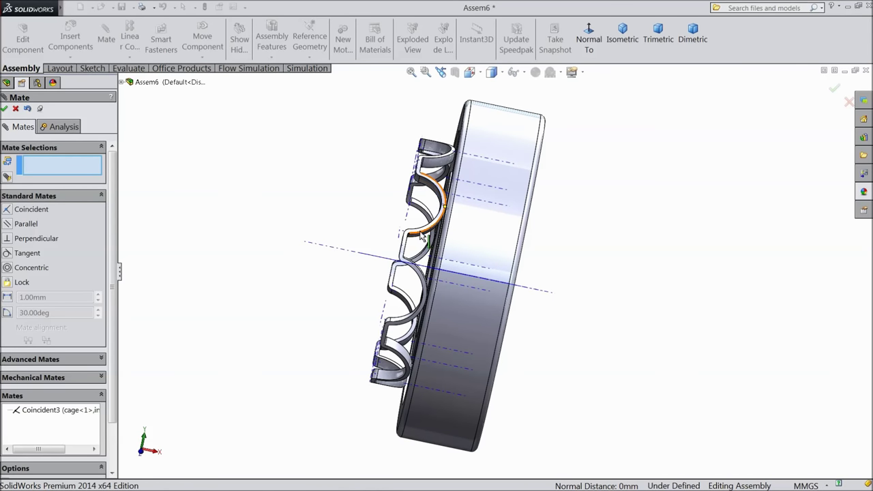
# Add a Concentric mate between a ball's surface and a cage pocket face.
pyautogui.moveTo(423, 236); pyautogui.dragTo(596, 292)
pyautogui.moveTo(596, 293); pyautogui.dragTo(539, 280, button='middle')
pyautogui.scroll(-3, 538, 280)
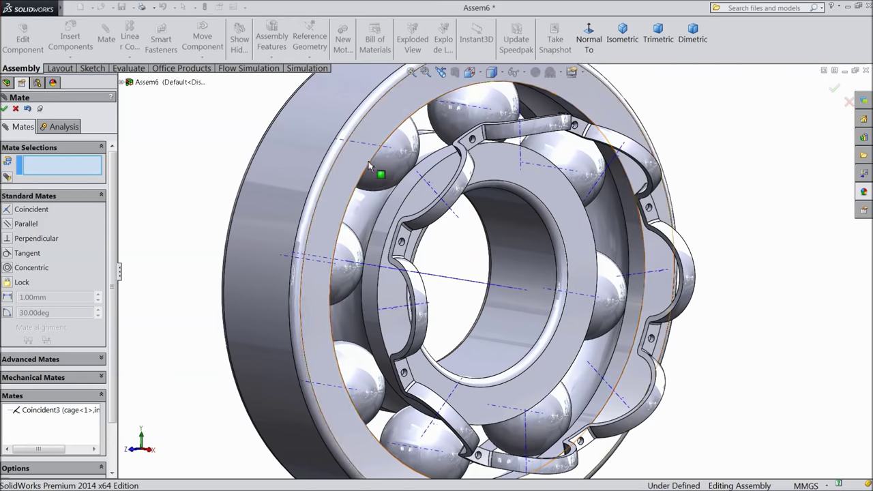
pyautogui.click(410, 177)
pyautogui.scroll(2, 458, 249)
pyautogui.moveTo(459, 255); pyautogui.dragTo(538, 292, button='middle')
pyautogui.scroll(-2, 618, 219)
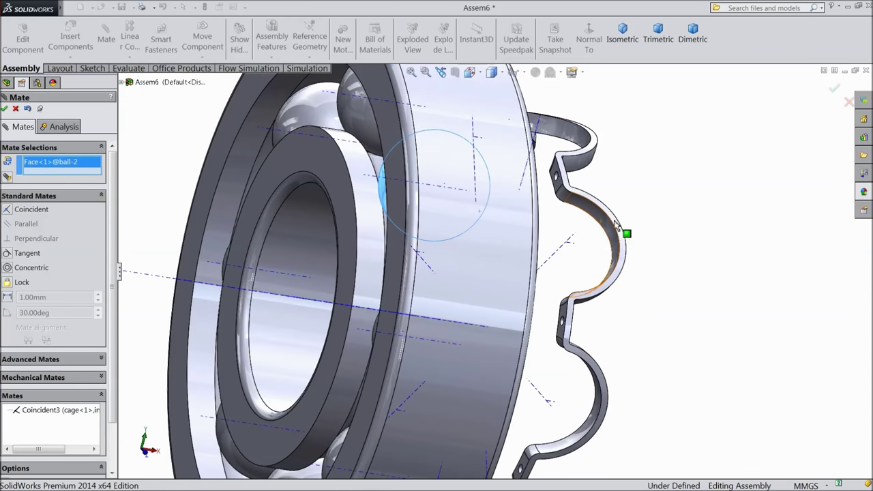
pyautogui.click(609, 229)
pyautogui.moveTo(620, 235); pyautogui.dragTo(675, 222, button='middle')
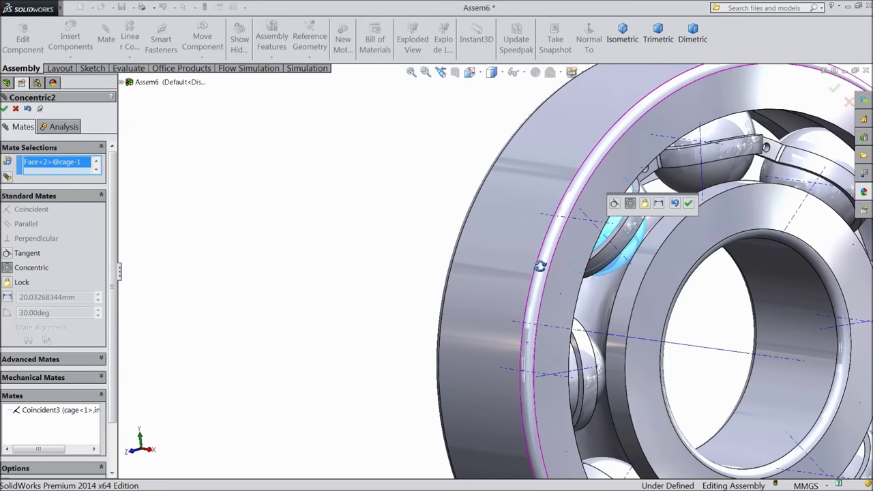
pyautogui.click(689, 208)
# Review the mated cage from face-on and angled views, then close Mate.
pyautogui.press('f')
pyautogui.moveTo(390, 241); pyautogui.dragTo(545, 286, button='middle')
pyautogui.scroll(-3, 598, 295)
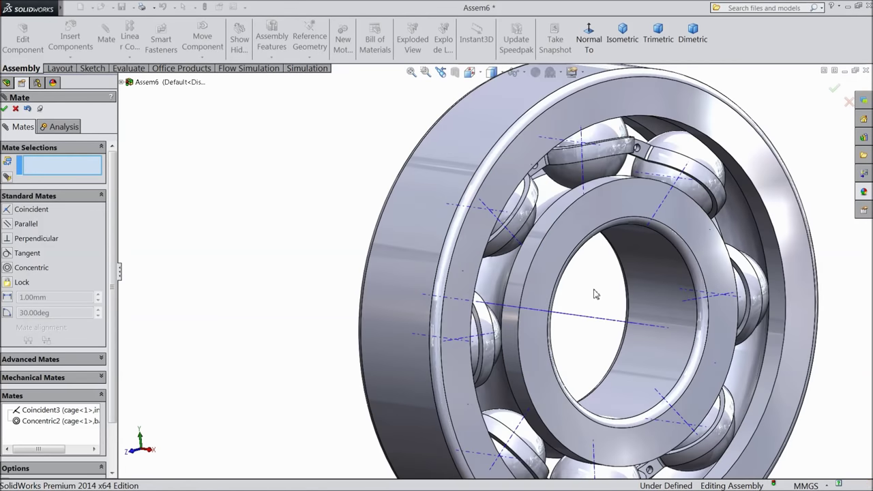
pyautogui.hotkey('ctrl', '4')
pyautogui.scroll(3, 516, 251)
pyautogui.moveTo(405, 211); pyautogui.dragTo(569, 282, button='middle')
pyautogui.scroll(-3, 624, 267)
pyautogui.scroll(-3, 614, 273)
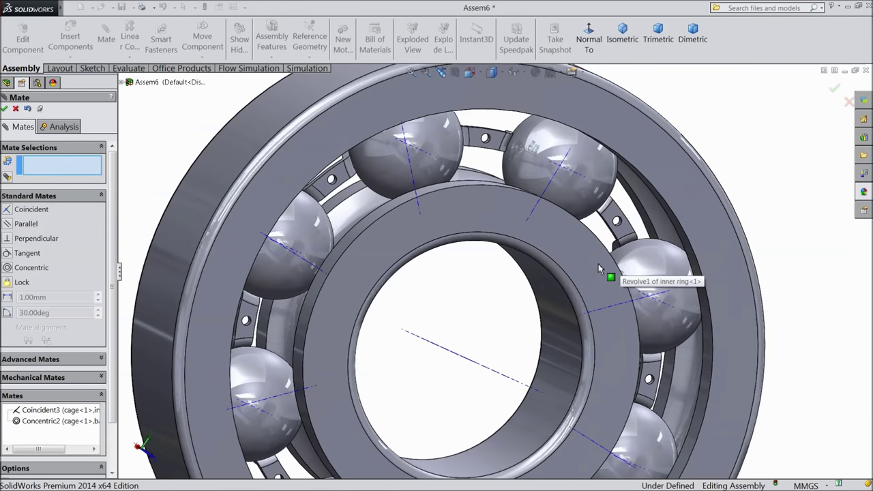
pyautogui.click(5, 110)
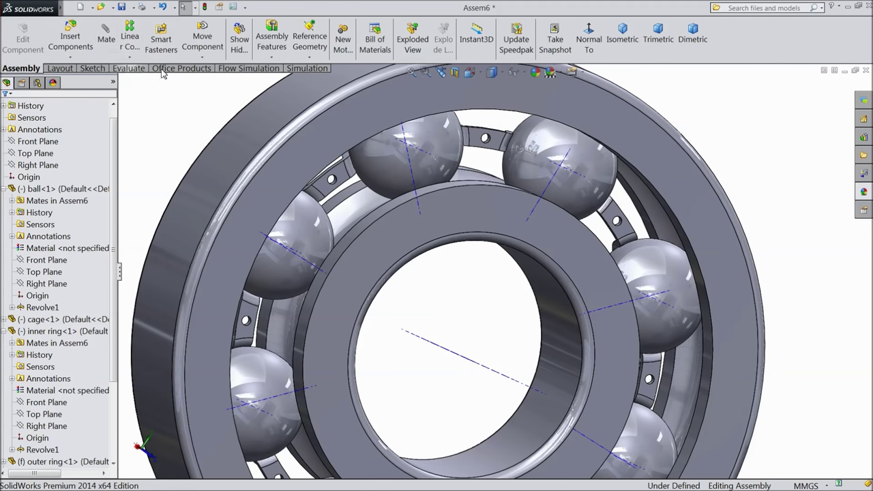
# Start Mirror Components using the cage's side face as mirror plane, mirroring cage-1.
pyautogui.click(130, 57)
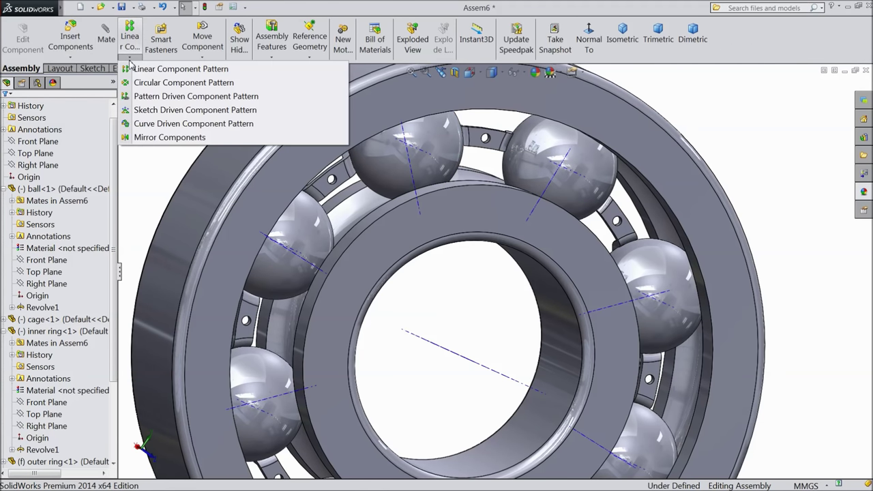
pyautogui.click(155, 138)
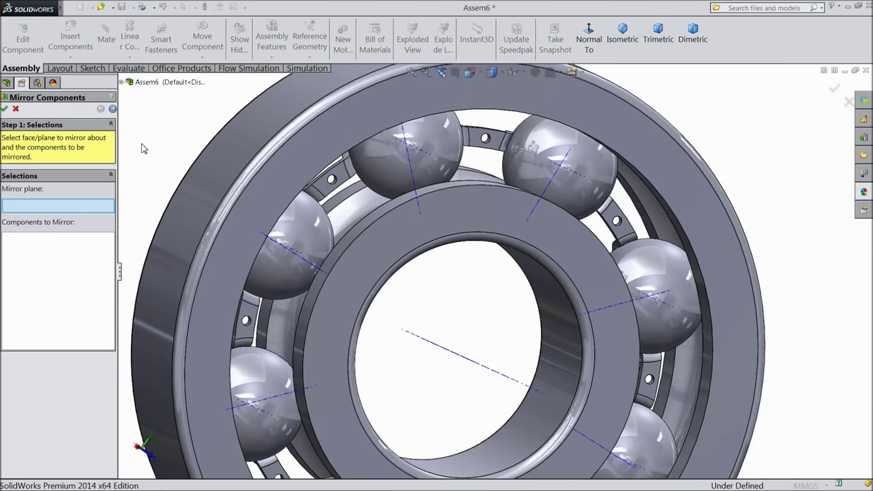
pyautogui.click(478, 146)
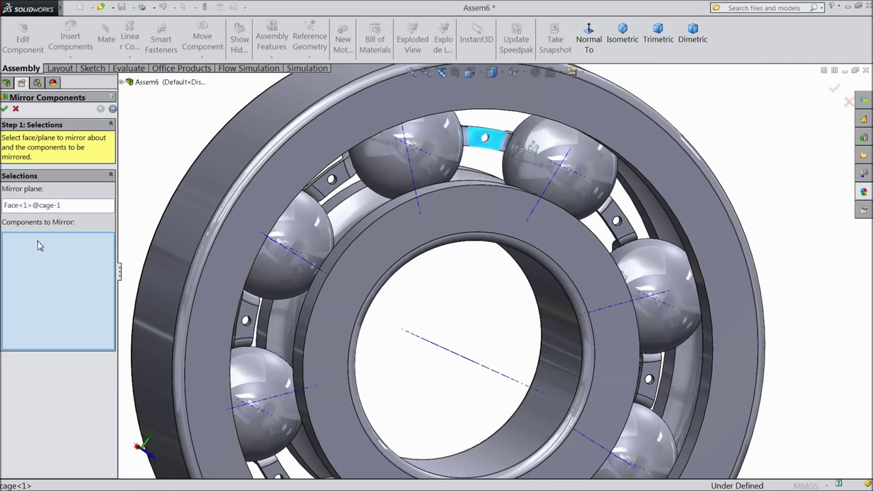
pyautogui.scroll(-2, 348, 193)
pyautogui.click(353, 179)
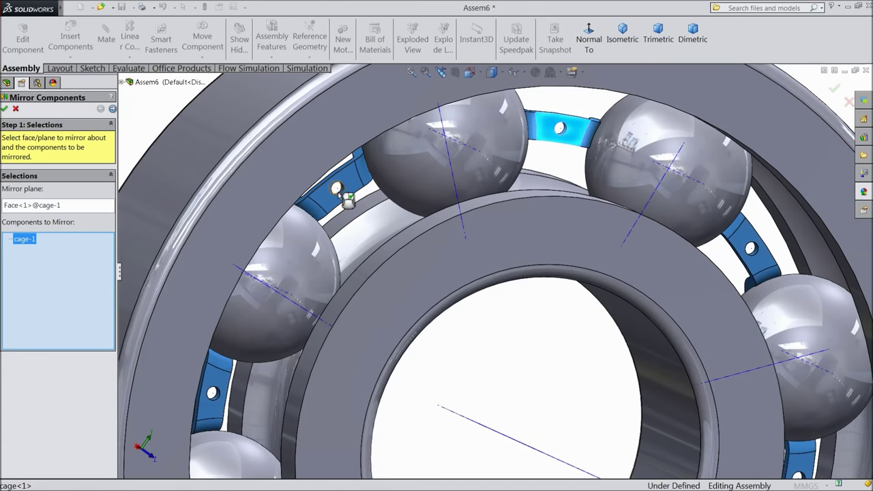
# Check the mirrored cage orientation in the preview and accept the mirror.
pyautogui.scroll(4, 390, 245)
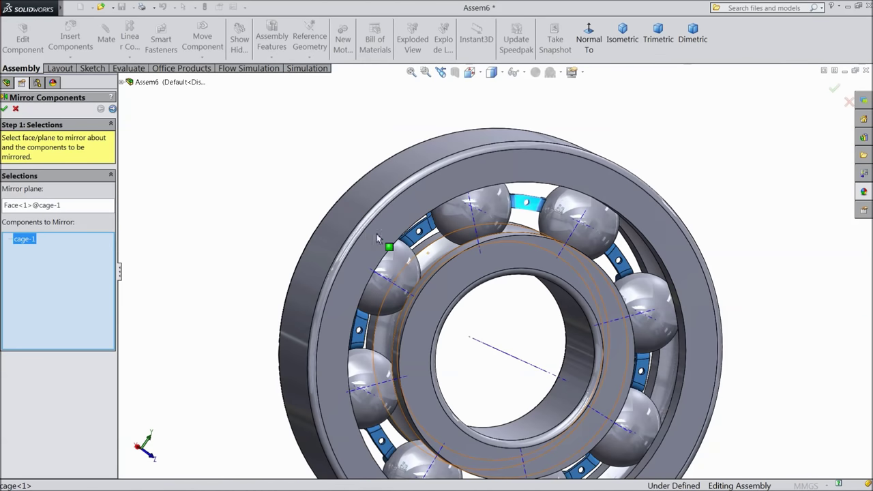
pyautogui.scroll(-1, 545, 355)
pyautogui.scroll(-2, 544, 355)
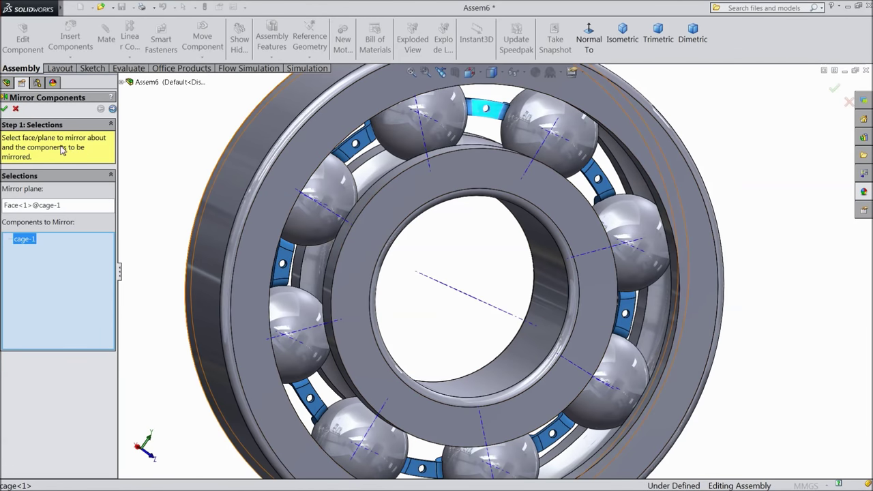
pyautogui.click(112, 109)
pyautogui.scroll(3, 448, 200)
pyautogui.scroll(-4, 448, 200)
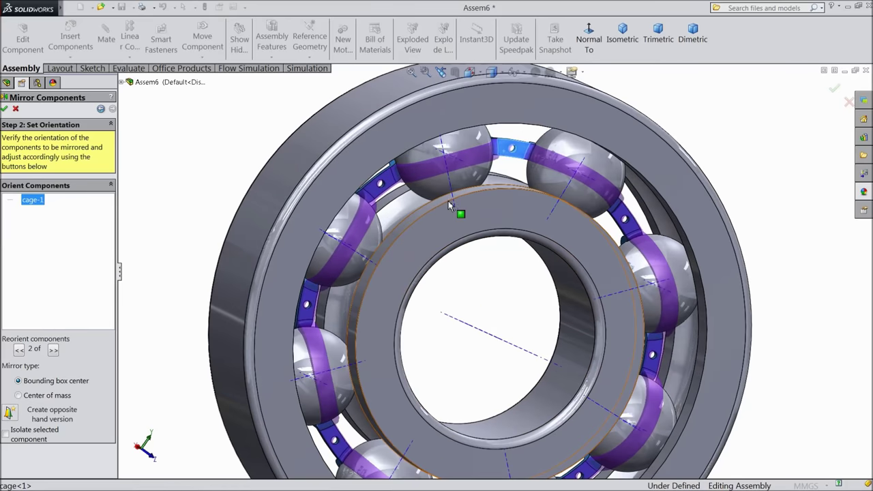
pyautogui.moveTo(448, 306)
pyautogui.mouseDown(button='middle')
pyautogui.moveTo(478, 306)
pyautogui.moveTo(453, 295)
pyautogui.mouseUp(button='middle')
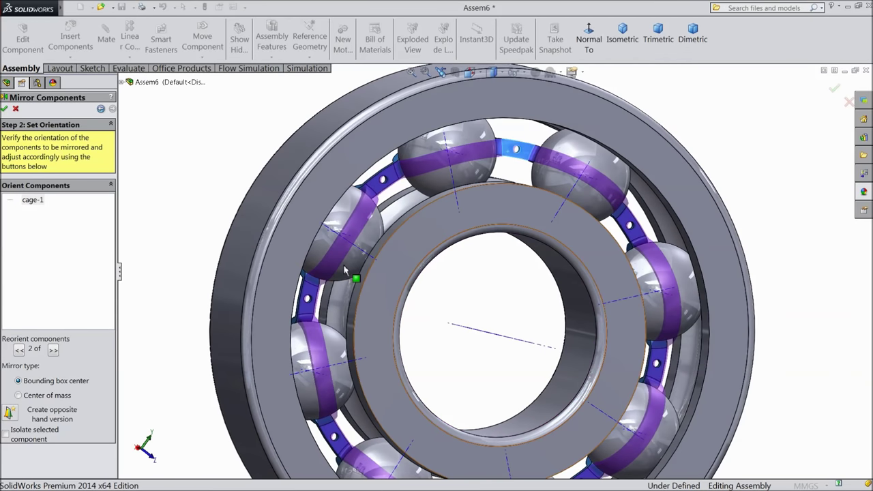
pyautogui.click(5, 109)
# Fit the bearing in view and drag the inner ring to spin the balls and cage.
pyautogui.press('f')
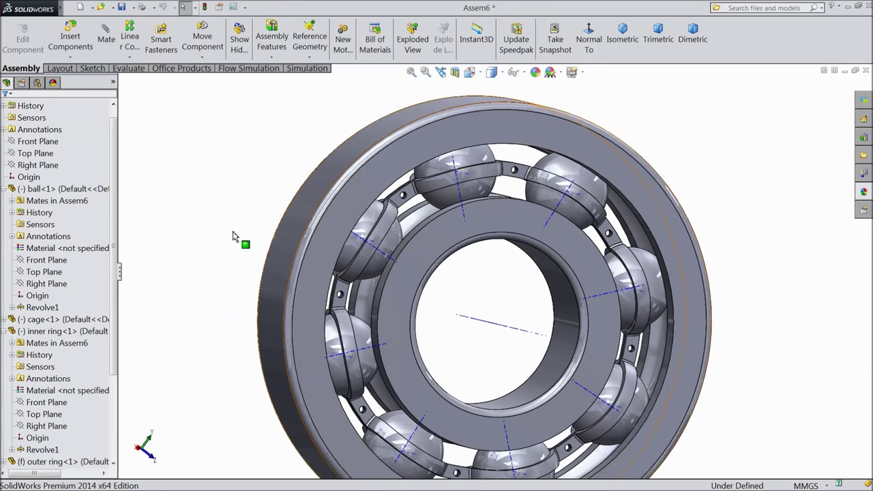
pyautogui.click(524, 71)
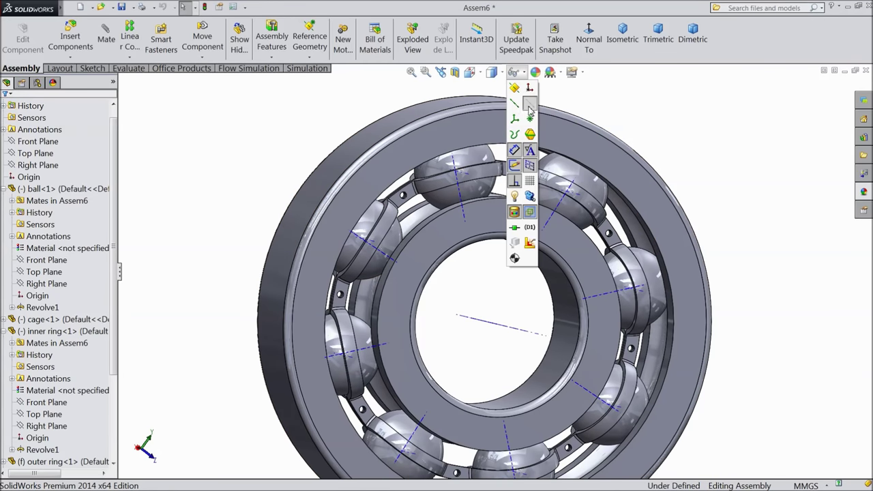
pyautogui.press('z')
pyautogui.moveTo(630, 136); pyautogui.dragTo(635, 155, button='middle')
pyautogui.scroll(-3, 563, 300)
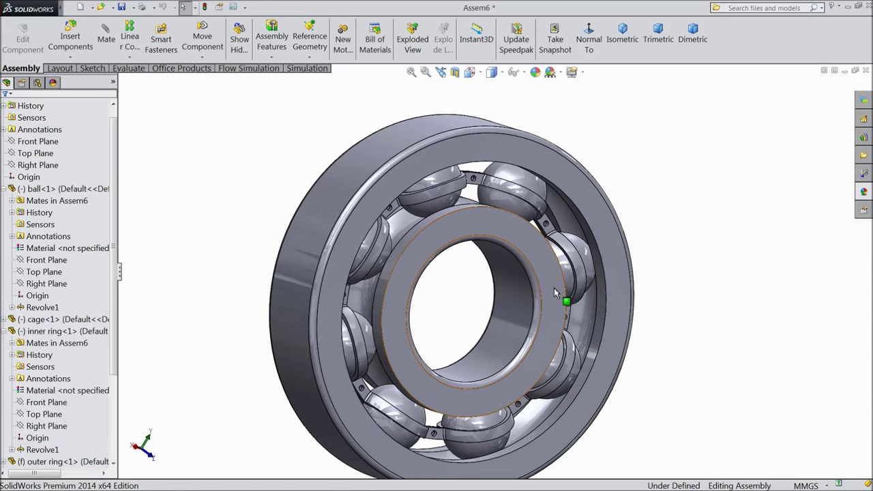
pyautogui.moveTo(481, 223); pyautogui.dragTo(403, 335)
pyautogui.press('Escape')
# Spin the moving parts again, clear the selection, and open the Design Library.
pyautogui.moveTo(723, 187); pyautogui.dragTo(684, 271, button='middle')
pyautogui.scroll(-2, 446, 334)
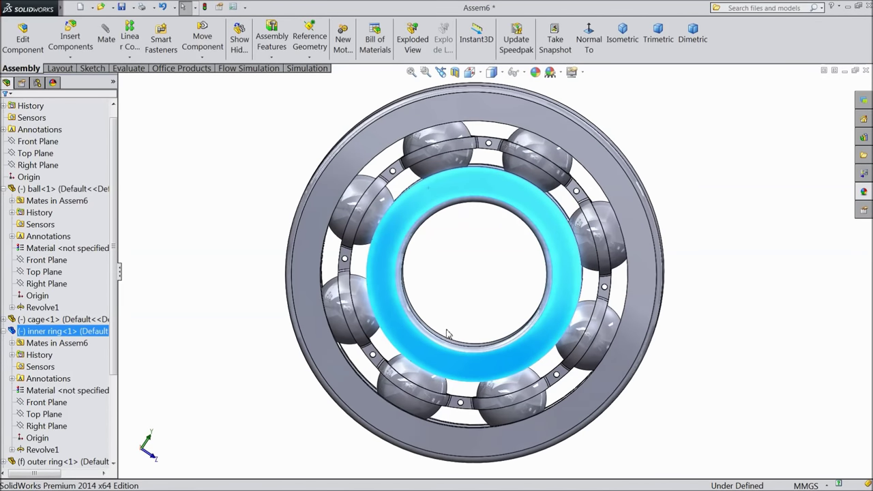
pyautogui.moveTo(418, 208); pyautogui.dragTo(472, 191)
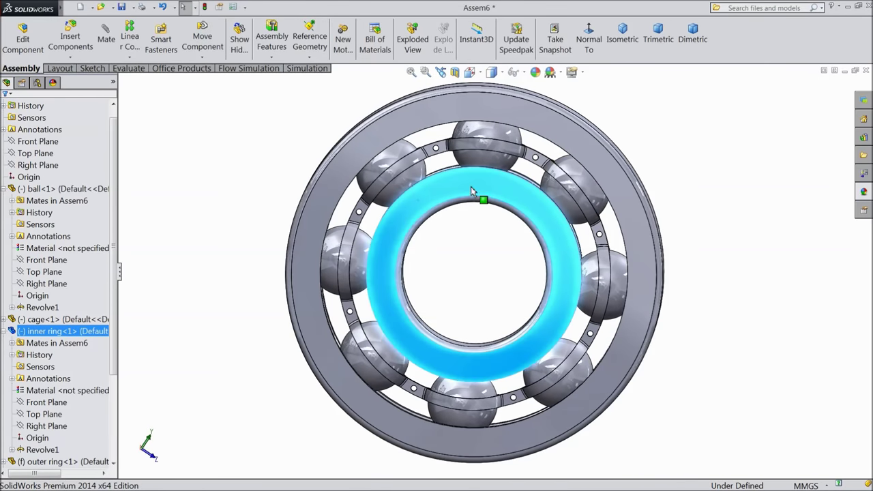
pyautogui.moveTo(655, 110); pyautogui.dragTo(659, 127, button='middle')
pyautogui.click(672, 137)
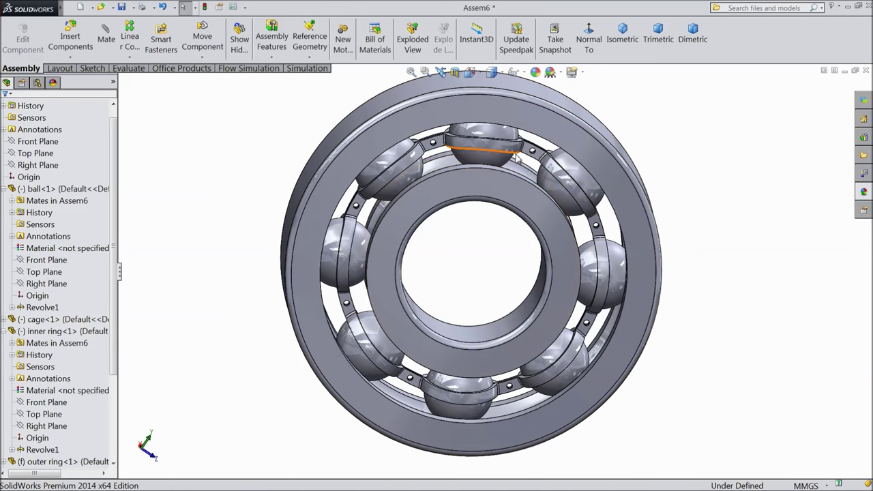
pyautogui.click(864, 140)
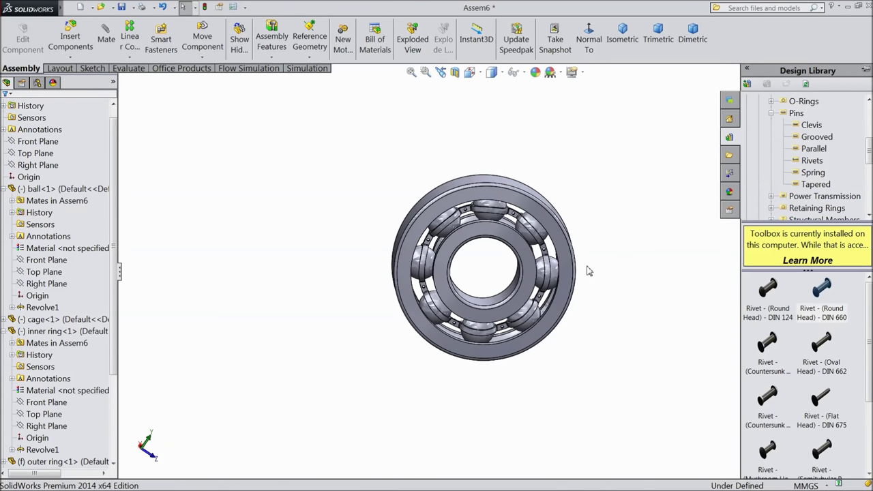
pyautogui.scroll(-3, 553, 276)
pyautogui.scroll(5, 871, 172)
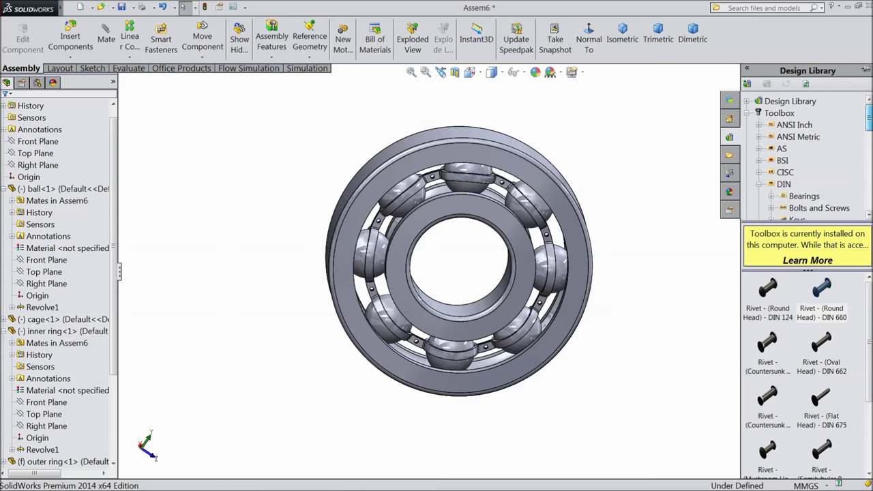
pyautogui.click(783, 185)
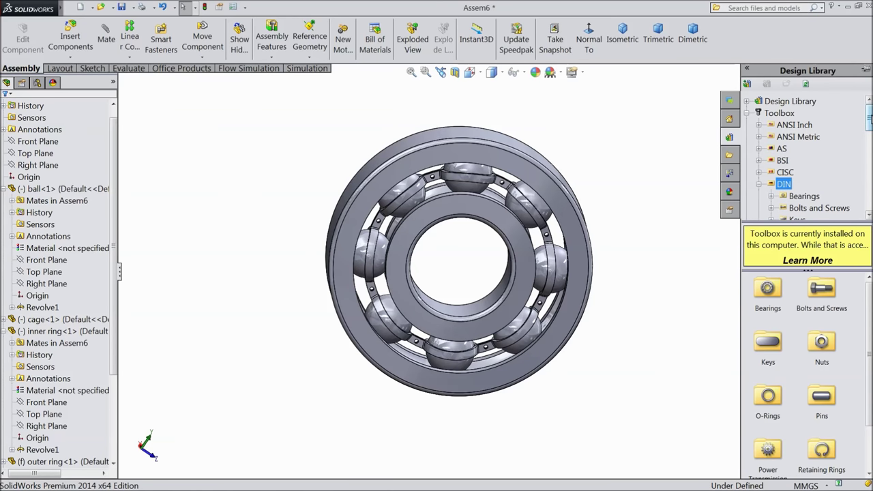
pyautogui.moveTo(870, 117); pyautogui.dragTo(870, 141)
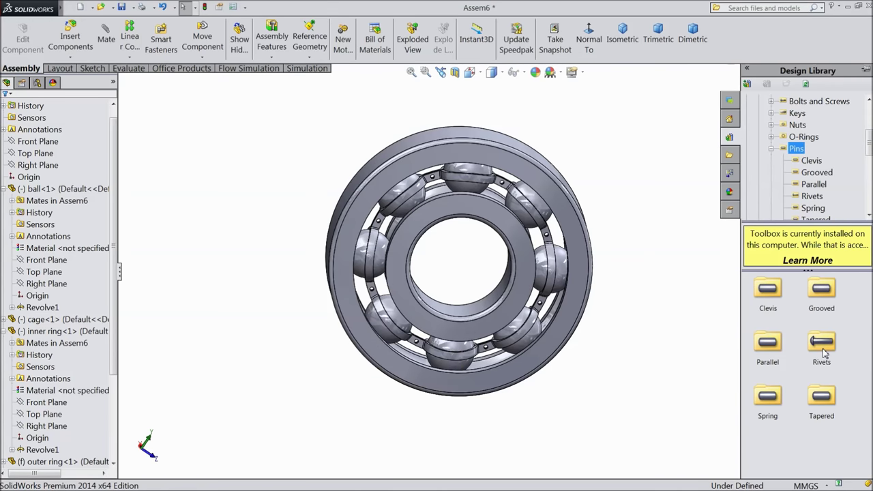
pyautogui.doubleClick(822, 344)
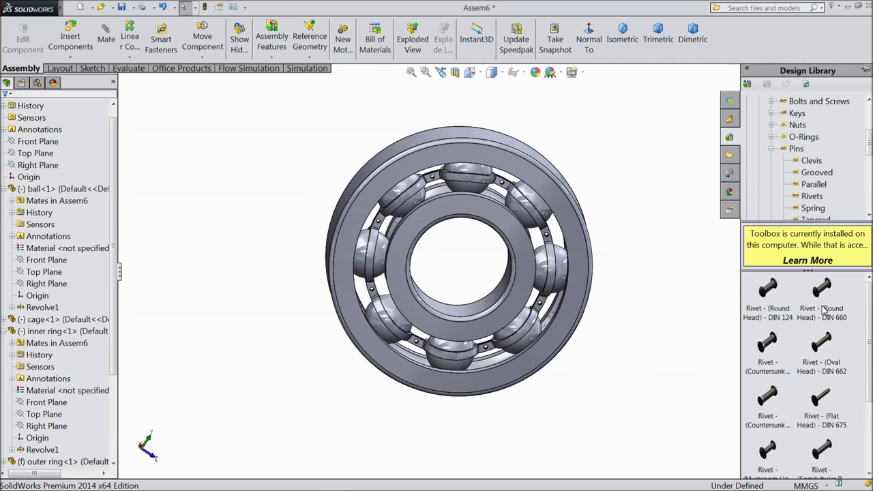
pyautogui.moveTo(829, 314)
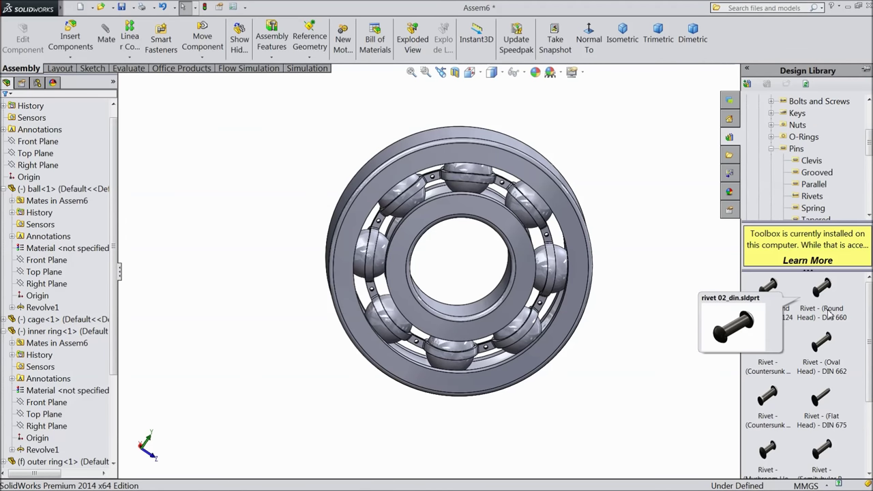
pyautogui.scroll(-4, 525, 273)
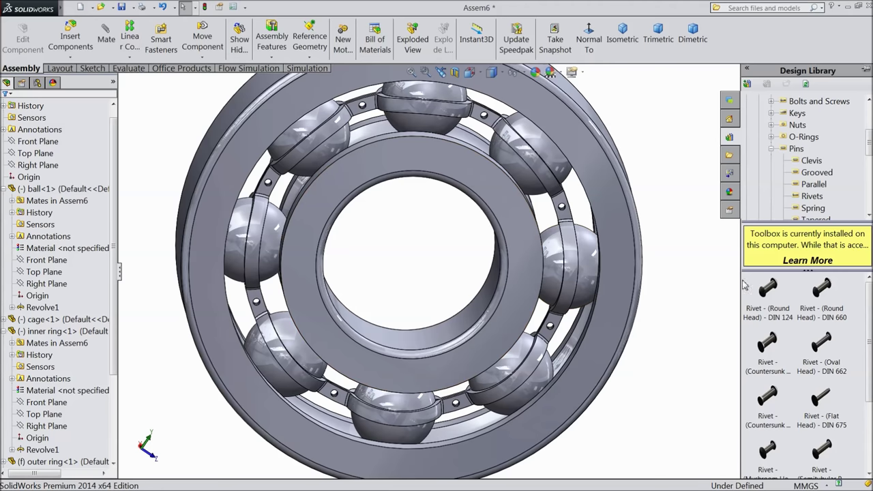
# Insert one Round Head DIN 660 rivet of length 6 into a cage hole.
pyautogui.moveTo(824, 312); pyautogui.dragTo(568, 212)
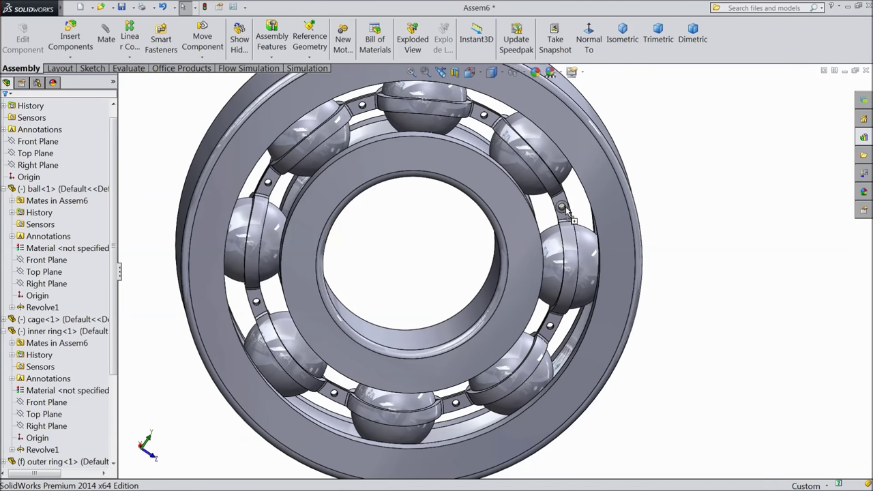
pyautogui.moveTo(567, 212); pyautogui.dragTo(566, 211)
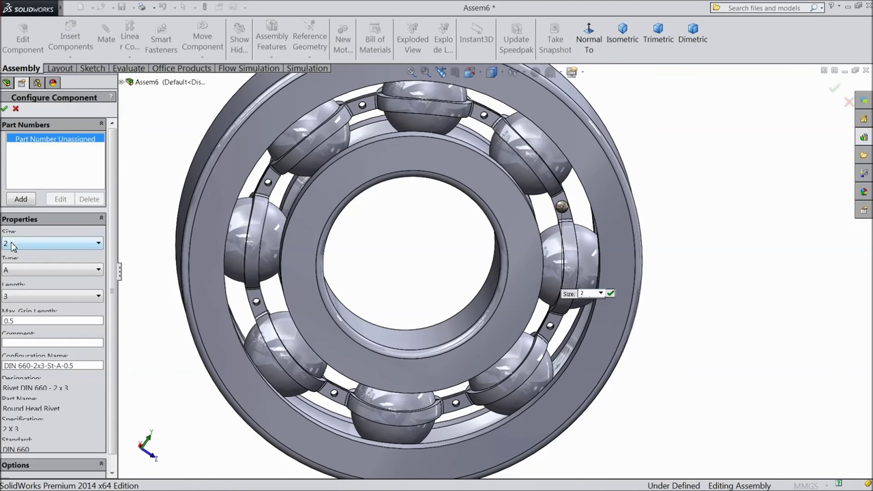
pyautogui.click(11, 296)
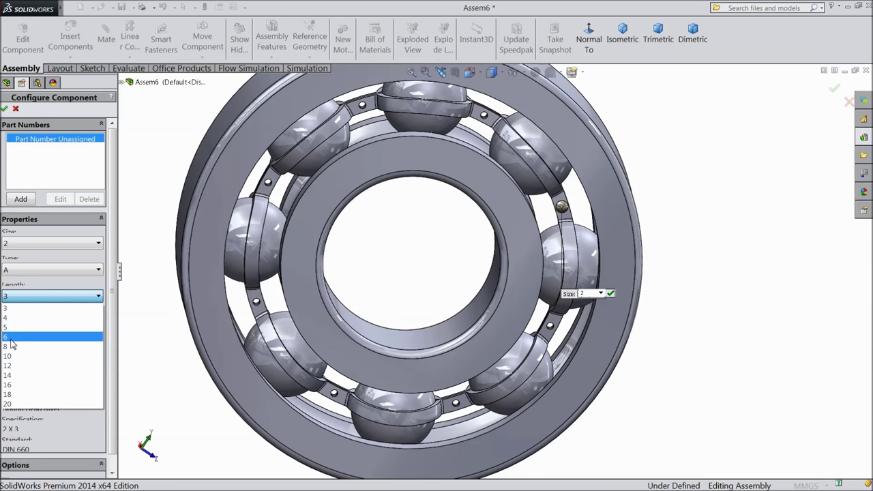
pyautogui.click(10, 338)
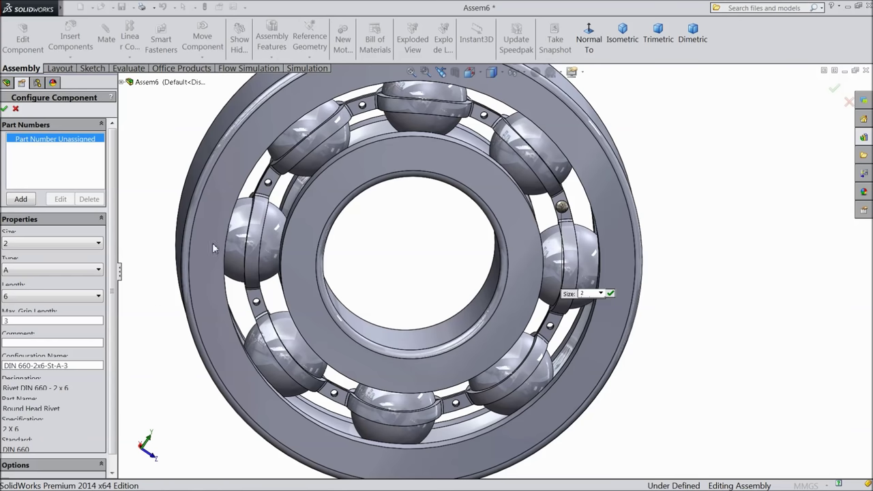
pyautogui.click(5, 110)
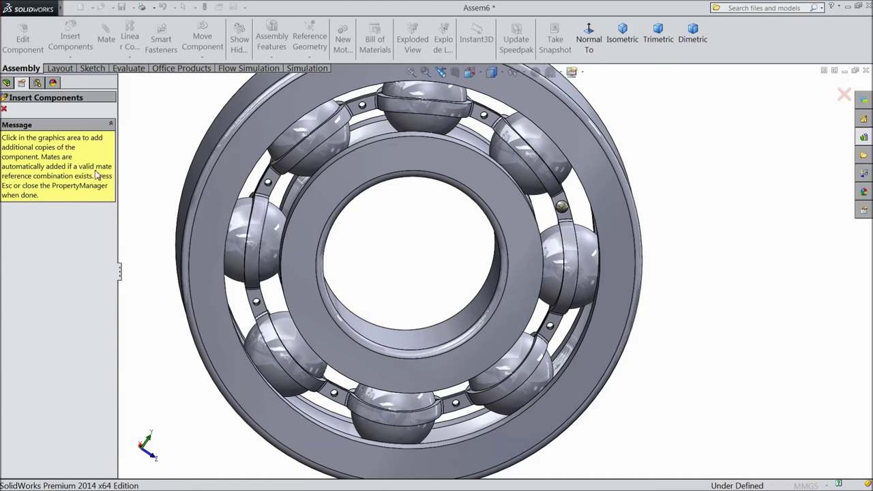
pyautogui.click(4, 109)
# Reorient the bearing view and turn on View Temporary Axes.
pyautogui.scroll(-3, 552, 225)
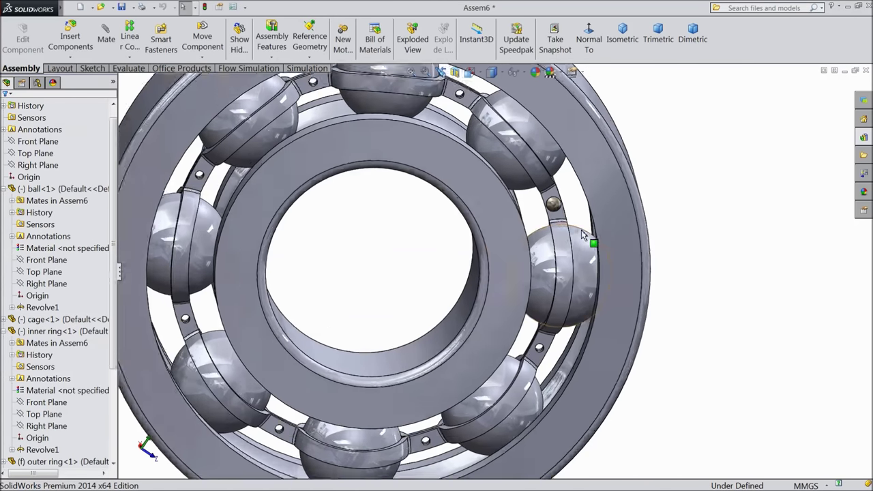
pyautogui.scroll(-2, 548, 222)
pyautogui.scroll(5, 559, 203)
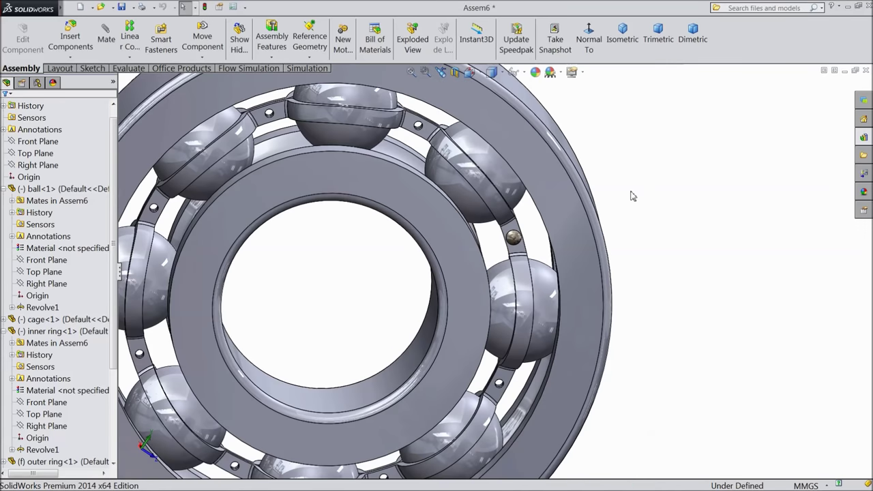
pyautogui.moveTo(629, 195); pyautogui.dragTo(443, 277, button='middle')
pyautogui.hotkey('ctrl', '1')
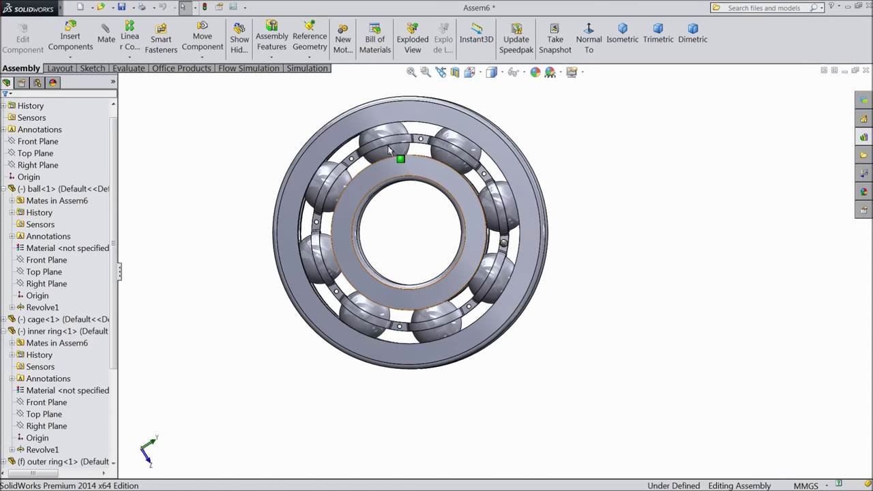
pyautogui.scroll(-2, 400, 157)
pyautogui.moveTo(402, 163); pyautogui.dragTo(410, 259, button='middle')
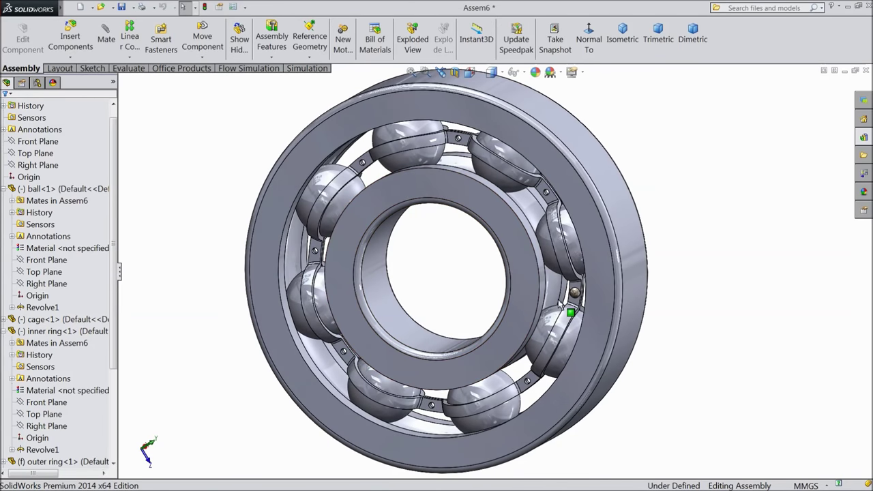
pyautogui.scroll(-2, 590, 321)
pyautogui.click(525, 72)
pyautogui.click(530, 104)
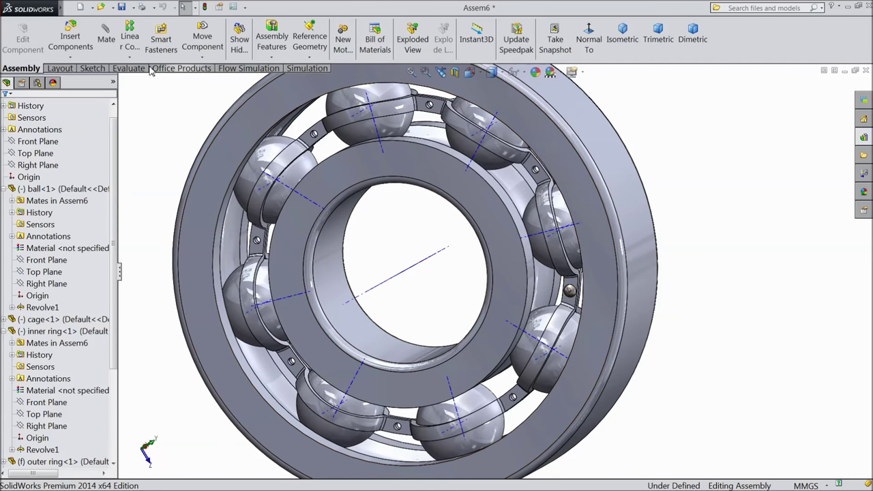
pyautogui.click(130, 57)
# Circularly pattern the rivet around the inner ring's temporary axis to fill every cage hole.
pyautogui.click(139, 82)
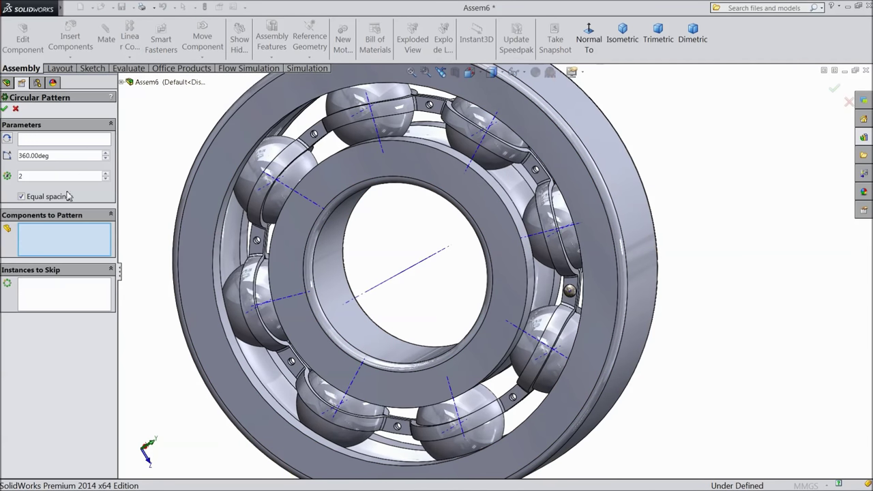
pyautogui.scroll(-3, 573, 301)
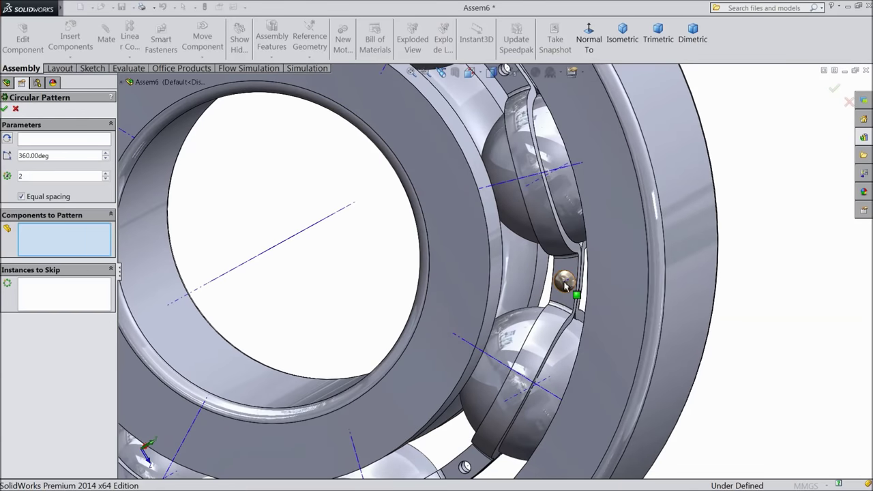
pyautogui.click(564, 285)
pyautogui.click(65, 143)
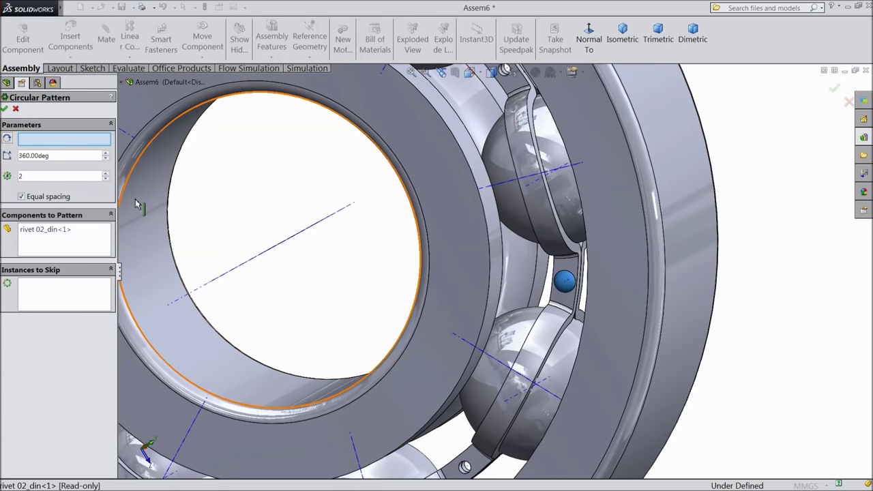
pyautogui.scroll(3, 355, 273)
pyautogui.click(353, 270)
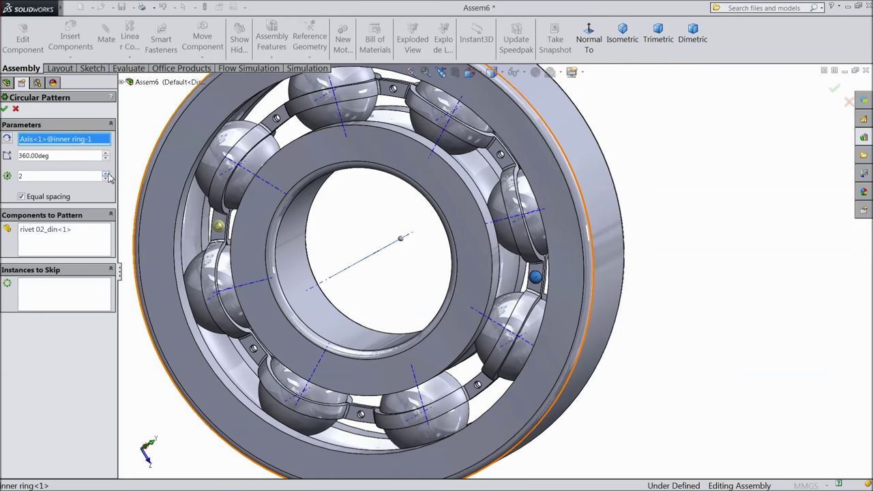
pyautogui.scroll(1, 275, 255)
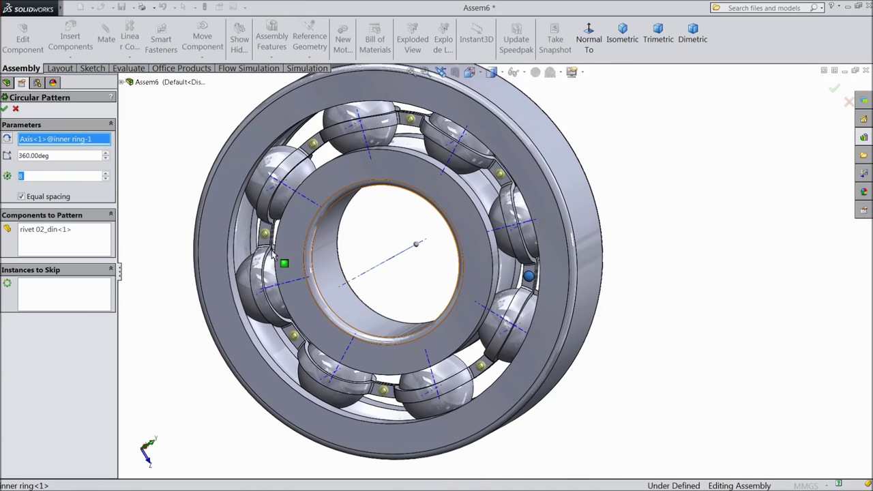
pyautogui.scroll(-2, 379, 195)
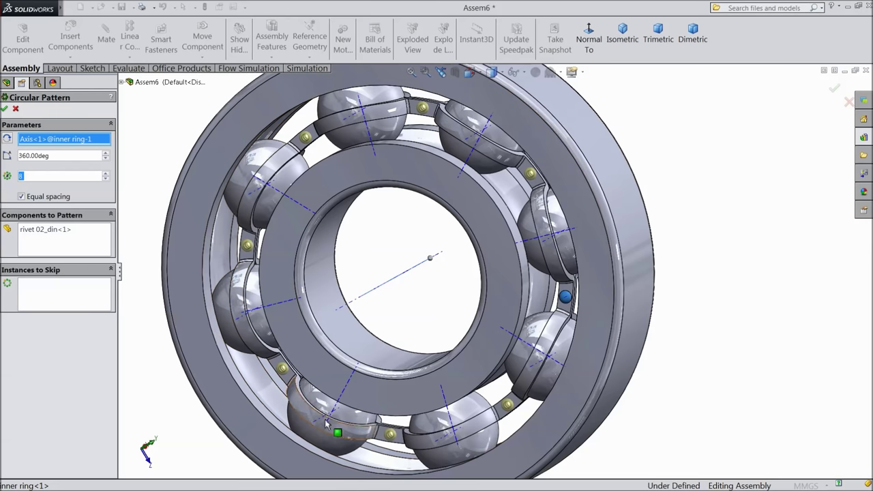
pyautogui.click(6, 109)
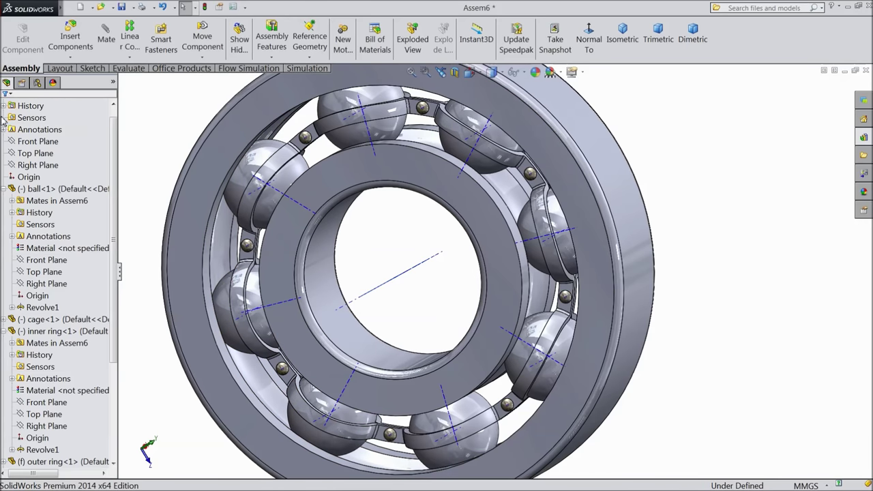
# Turn off View Temporary Axes and view the bearing obliquely.
pyautogui.click(523, 72)
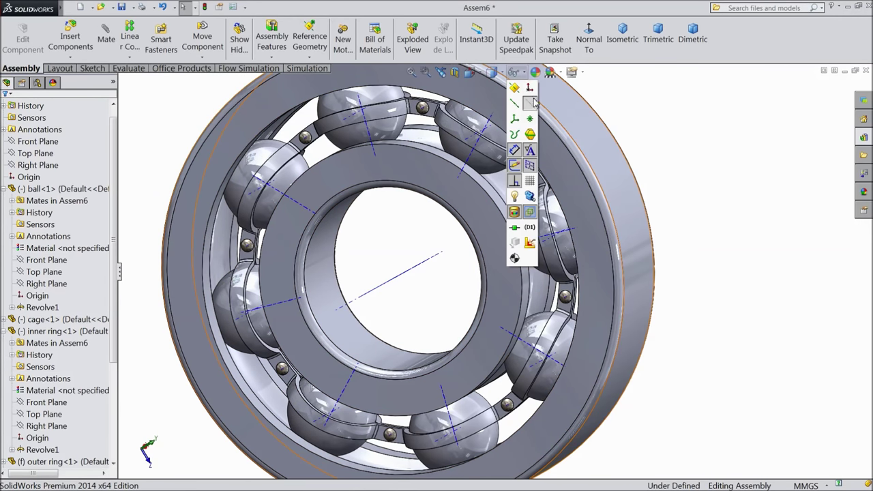
pyautogui.click(531, 105)
pyautogui.scroll(5, 694, 160)
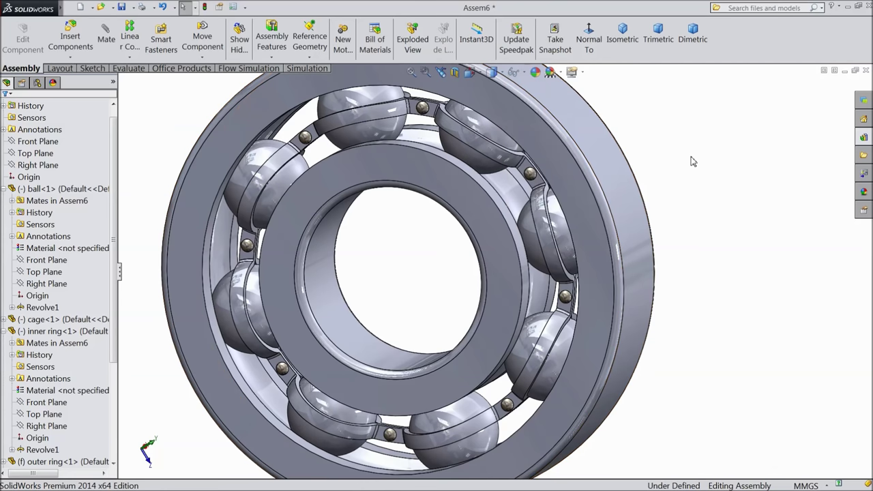
pyautogui.moveTo(696, 209); pyautogui.dragTo(674, 217, button='middle')
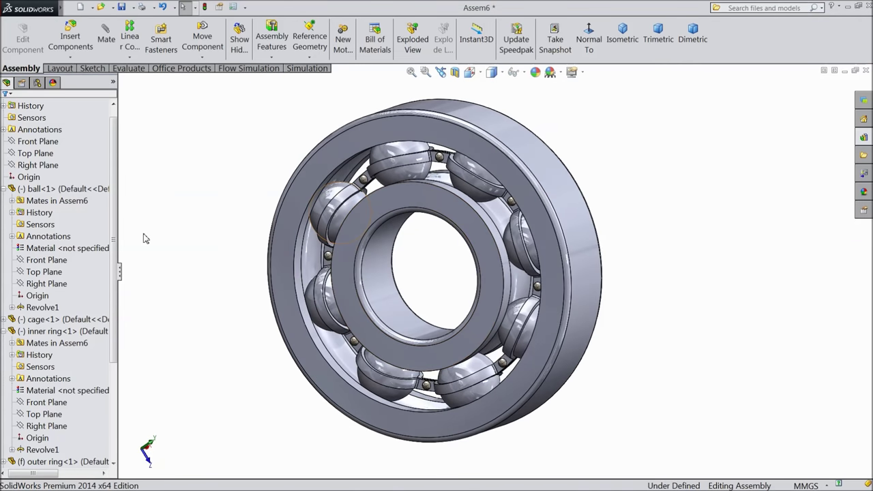
# Apply the carbon steel appearance to the whole bearing assembly.
pyautogui.click(5, 190)
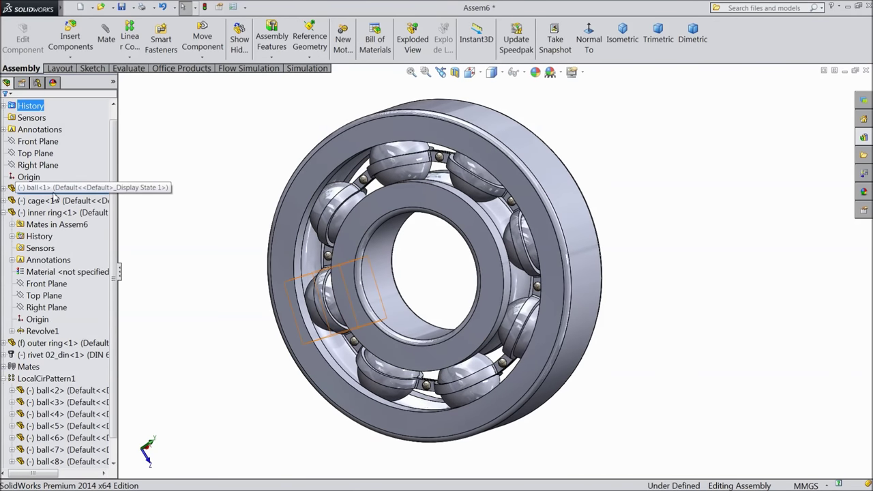
pyautogui.click(5, 212)
pyautogui.click(34, 199)
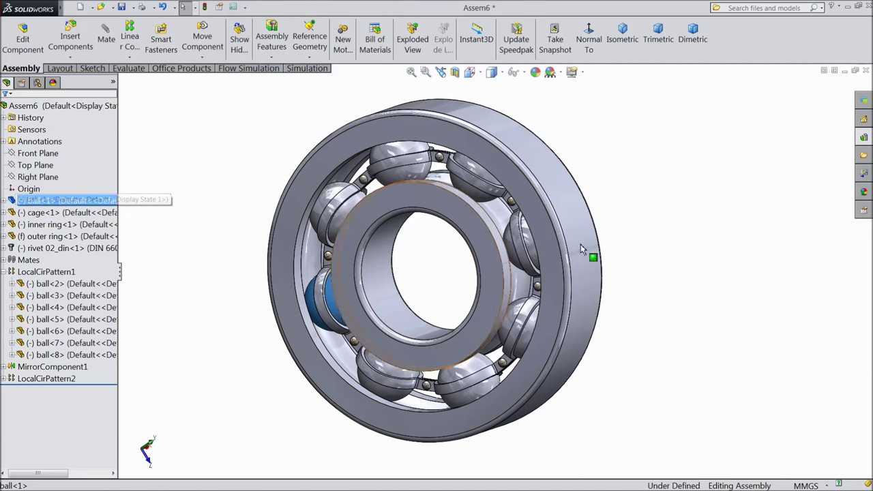
pyautogui.click(863, 193)
pyautogui.scroll(3, 814, 303)
pyautogui.scroll(-5, 811, 307)
pyautogui.scroll(2, 811, 313)
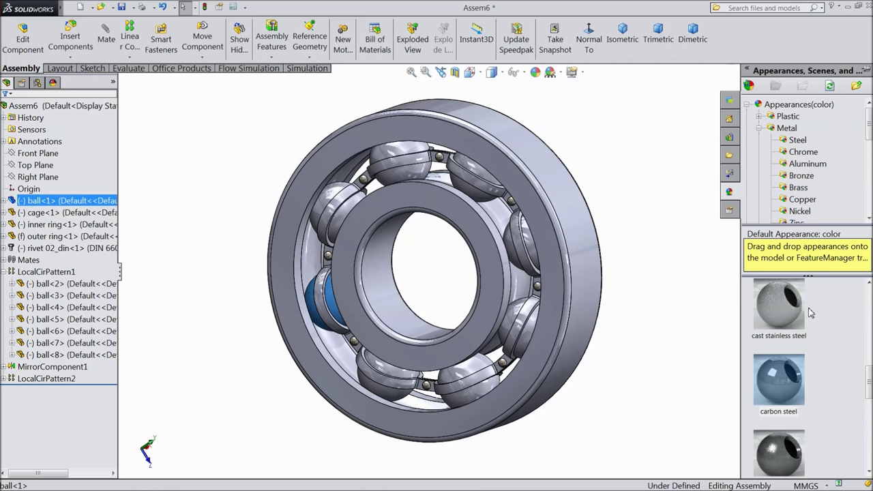
pyautogui.click(772, 373)
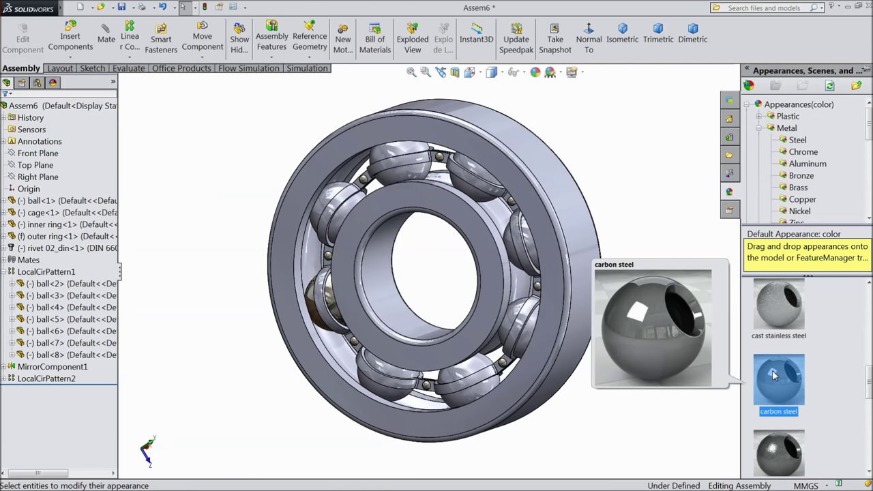
pyautogui.click(774, 382)
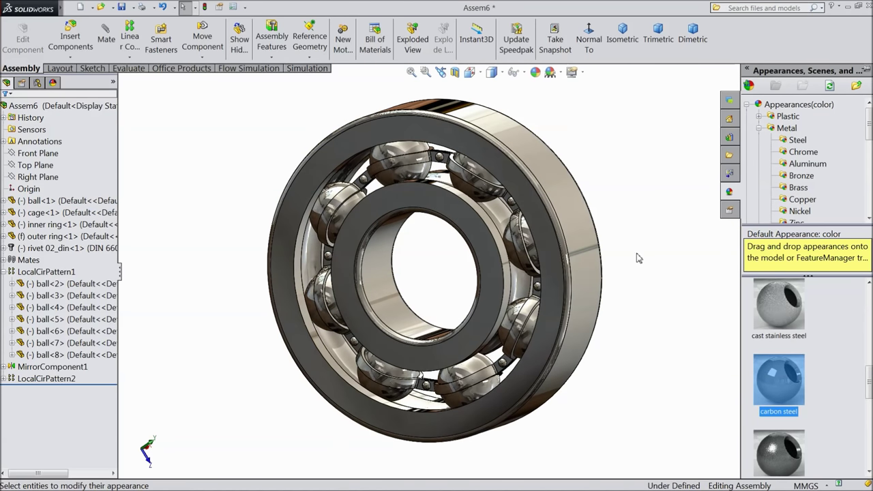
# Spin the inner ring to check that it rotates freely inside the bearing.
pyautogui.moveTo(656, 245); pyautogui.dragTo(682, 157, button='middle')
pyautogui.click(423, 193)
pyautogui.moveTo(424, 194)
pyautogui.mouseDown()
pyautogui.moveTo(477, 202)
pyautogui.moveTo(489, 258)
pyautogui.moveTo(460, 294)
pyautogui.moveTo(403, 259)
pyautogui.moveTo(429, 215)
pyautogui.moveTo(474, 214)
pyautogui.moveTo(401, 219)
pyautogui.moveTo(499, 188)
pyautogui.mouseUp()
pyautogui.moveTo(616, 139); pyautogui.dragTo(611, 212, button='middle')
pyautogui.scroll(-2, 486, 292)
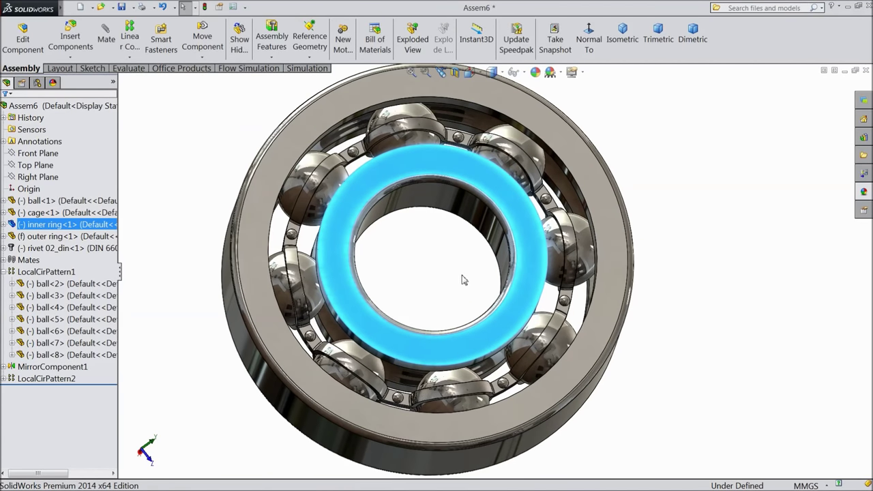
pyautogui.moveTo(385, 198)
pyautogui.mouseDown()
pyautogui.moveTo(441, 177)
pyautogui.moveTo(491, 239)
pyautogui.moveTo(366, 250)
pyautogui.moveTo(567, 221)
pyautogui.mouseUp()
# Give the inner ring the satin finish stainless steel appearance.
pyautogui.click(864, 193)
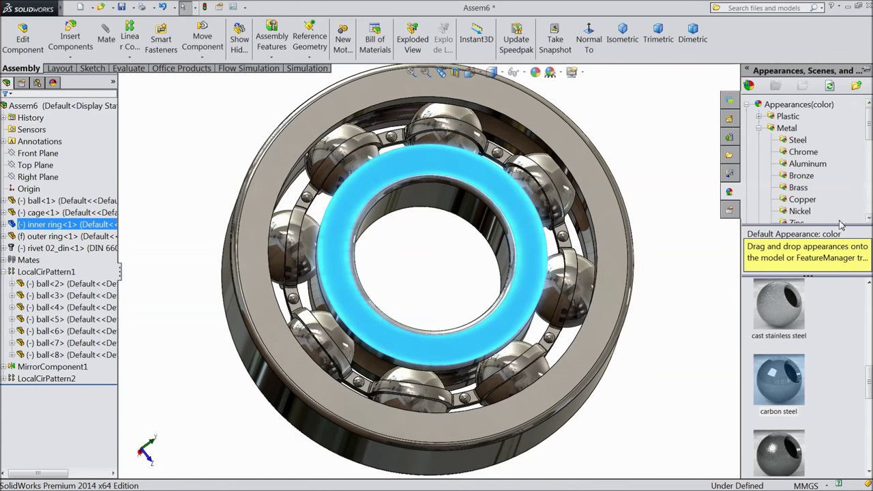
pyautogui.scroll(3, 812, 339)
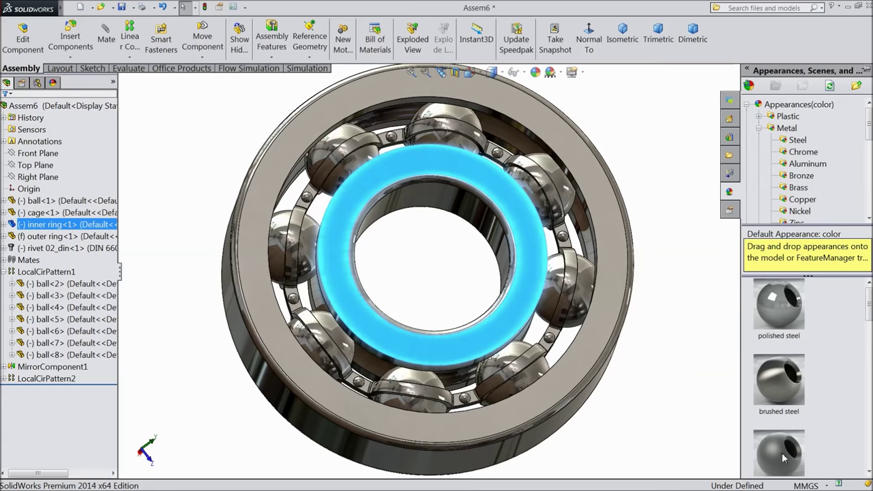
pyautogui.click(784, 459)
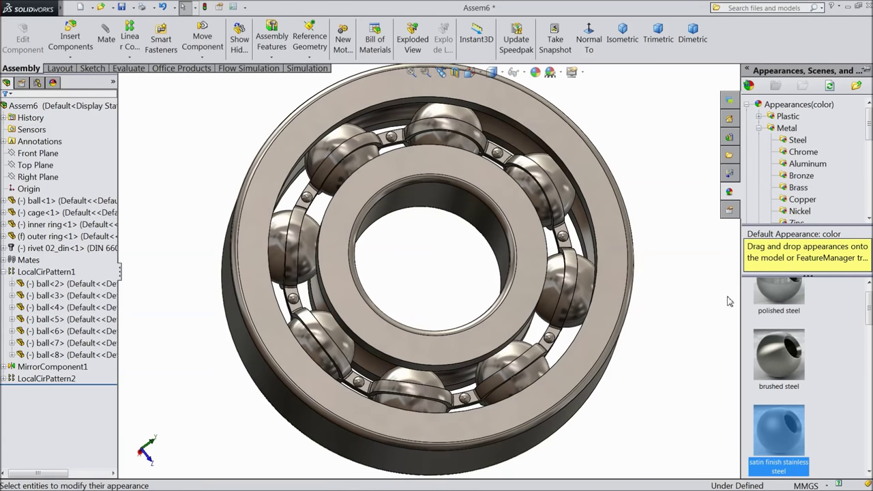
pyautogui.moveTo(654, 232)
pyautogui.mouseDown()
pyautogui.moveTo(653, 152)
pyautogui.moveTo(399, 176)
pyautogui.moveTo(483, 191)
pyautogui.mouseUp()
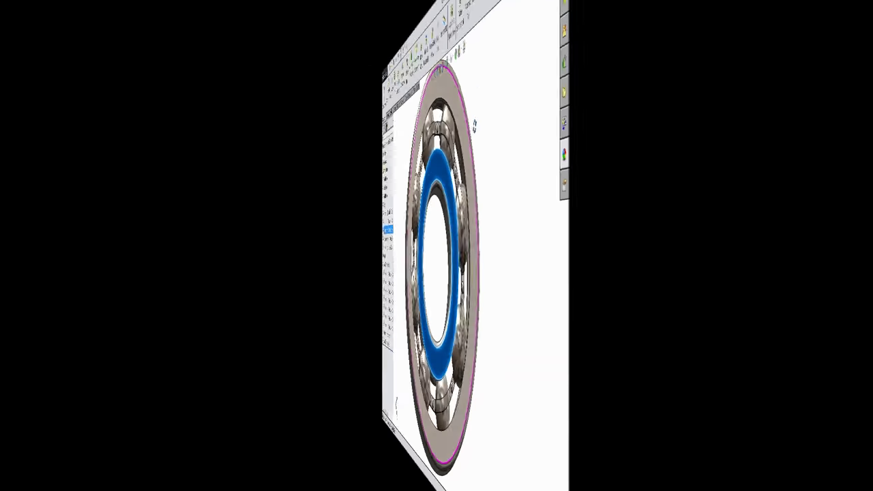